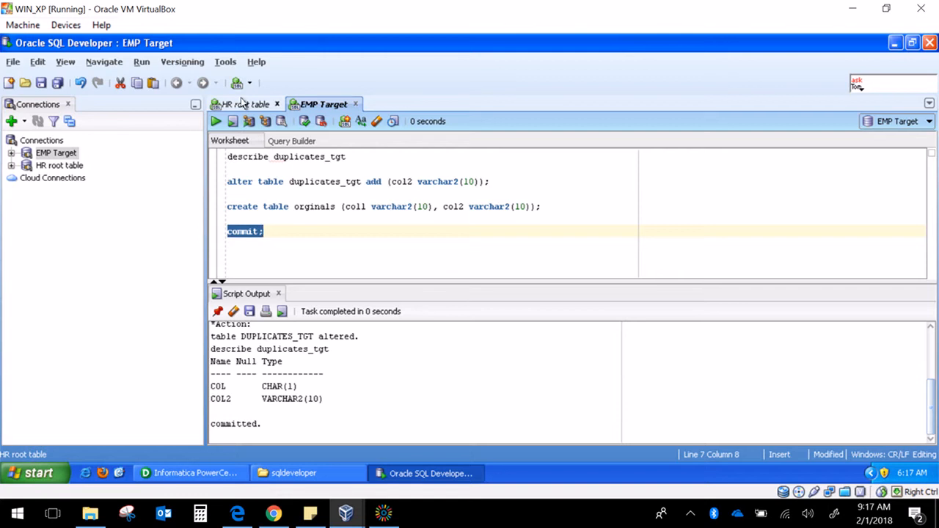
Review the dup_src script in the HR root table worksheet and the duplicates_tgt and orginals table names in the EMP Target worksheet
click(245, 104)
click(323, 104)
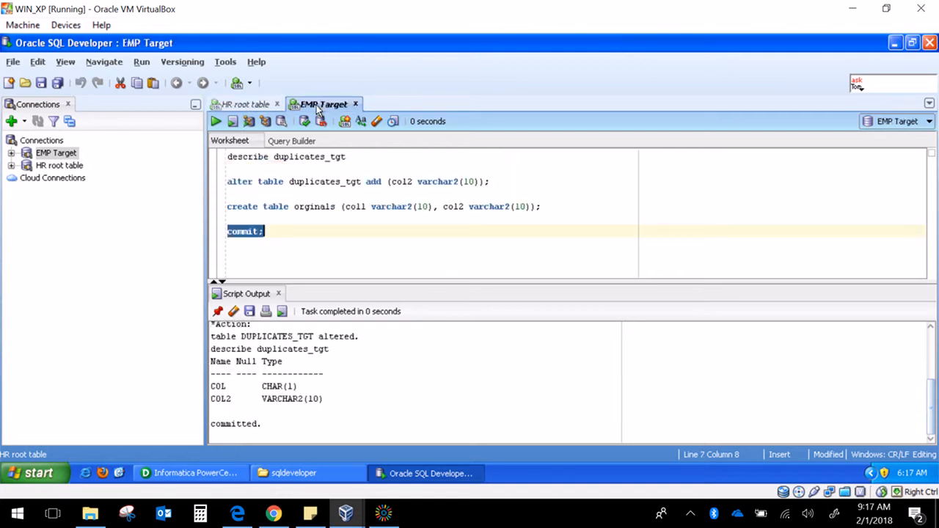
click(257, 105)
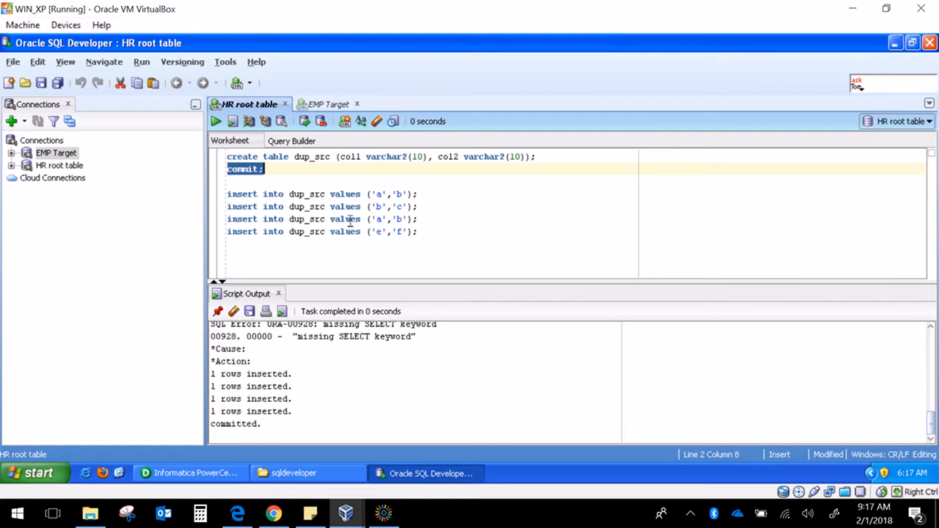
drag(424, 233, 228, 156)
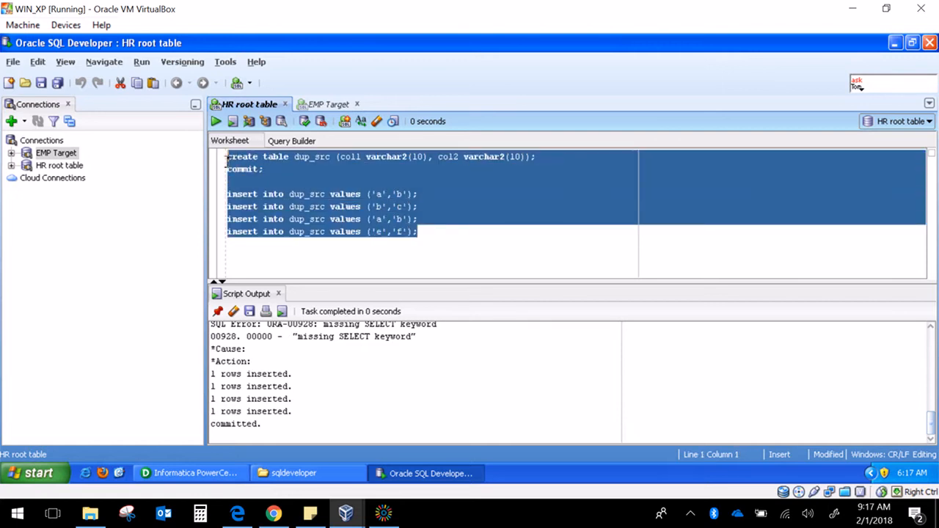
click(323, 105)
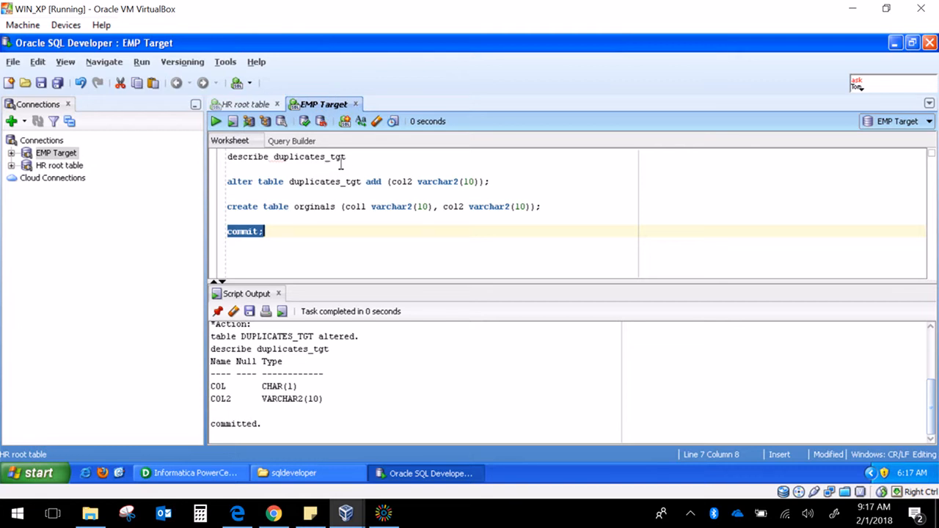
drag(350, 159, 276, 161)
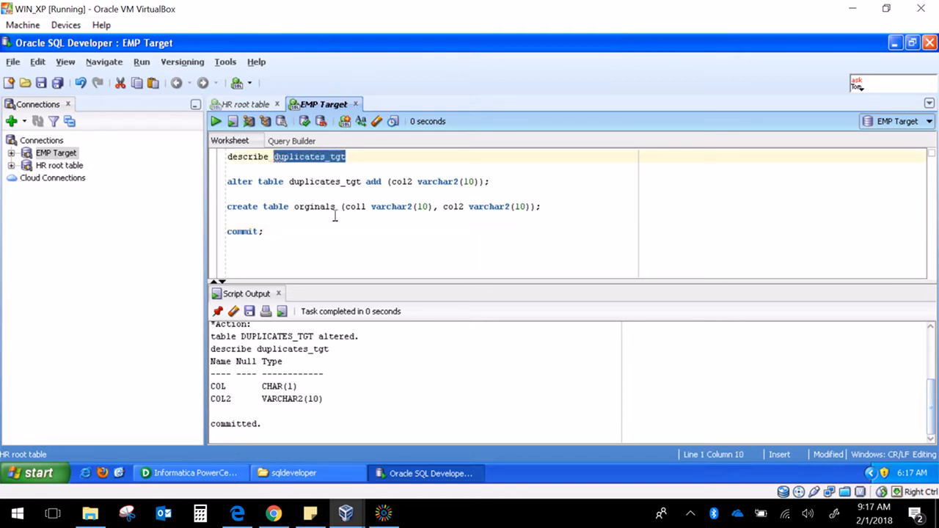
drag(339, 211, 296, 214)
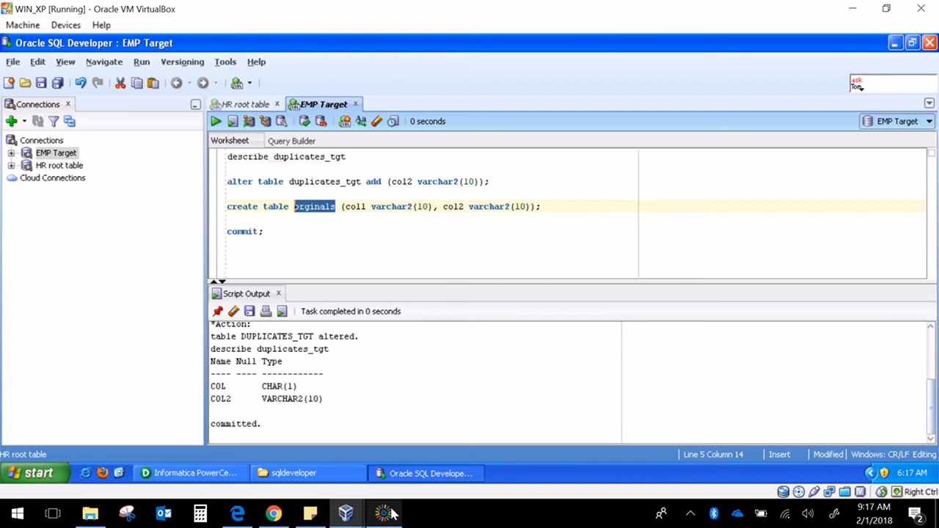
Switch to Informatica PowerCenter Designer and add an Aggregator transformation between the SQ_DUP_SRC source qualifier and the targets
click(242, 476)
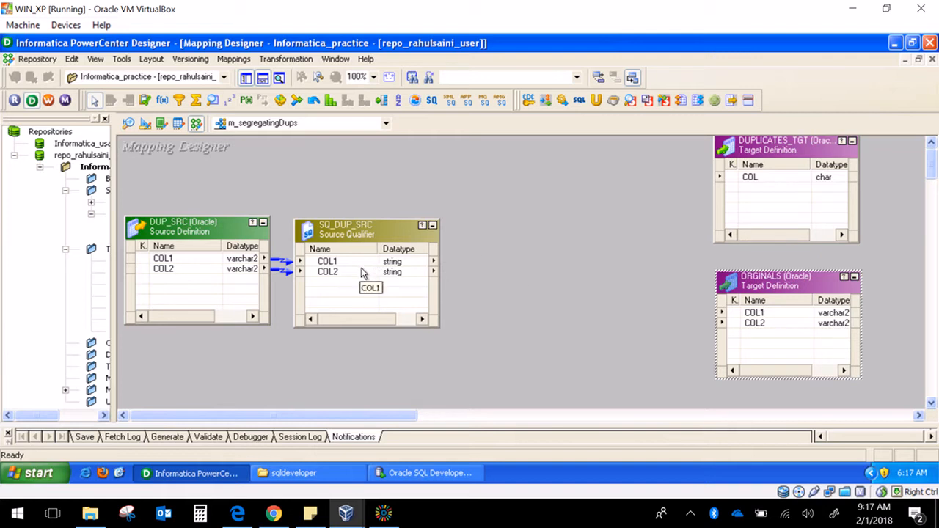
click(196, 99)
click(493, 221)
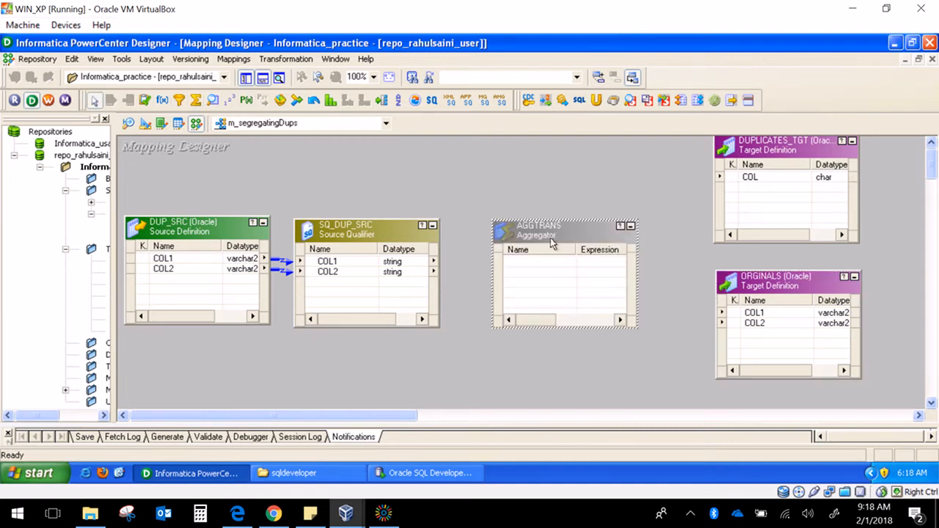
Rename the new Aggregator transformation to agg_4_counting and apply the change
double_click(546, 235)
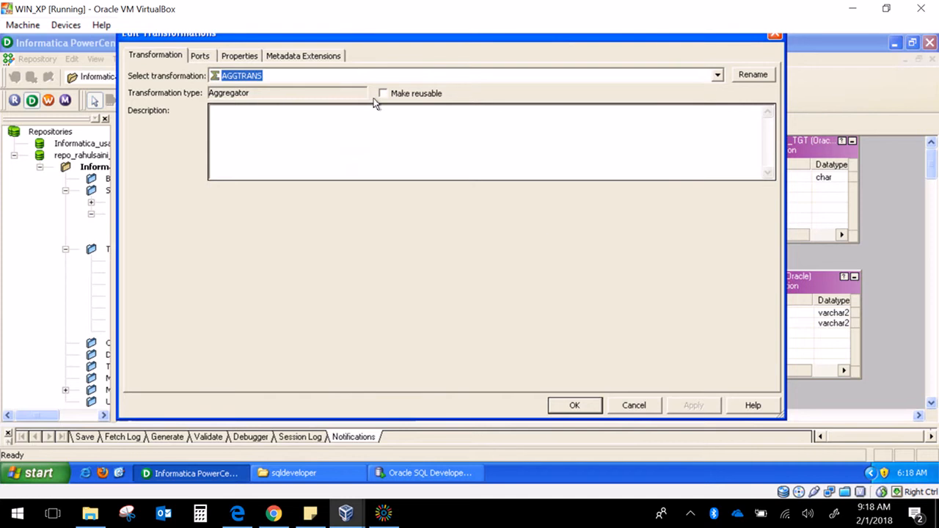
click(748, 77)
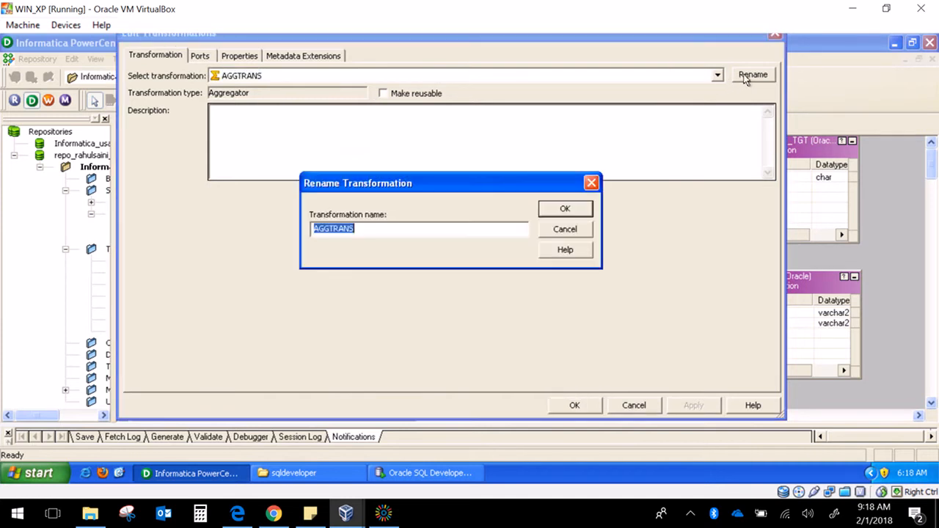
text(a)
text(gg_4_counting)
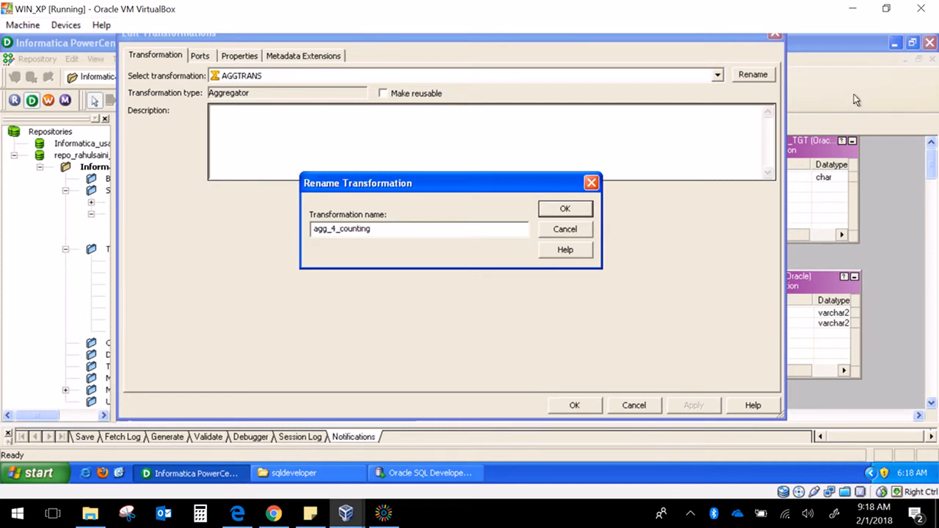
click(560, 211)
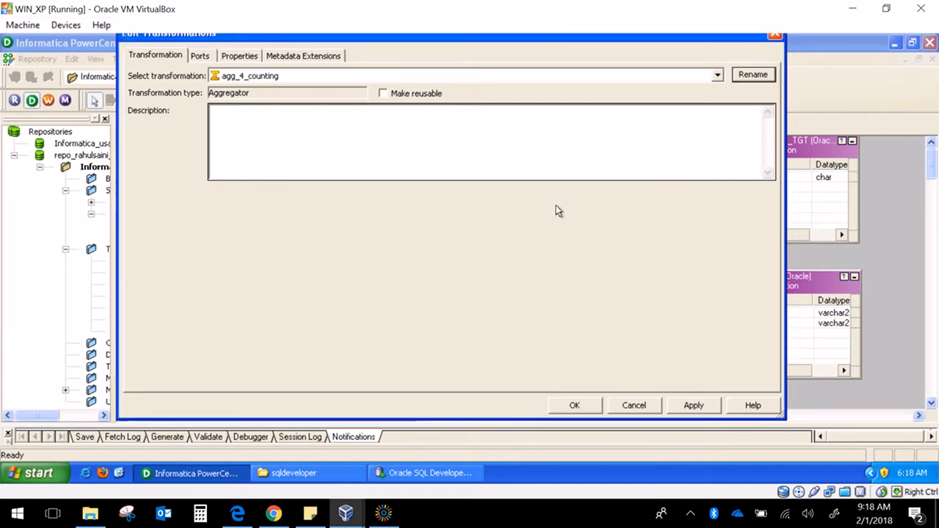
click(685, 404)
click(422, 253)
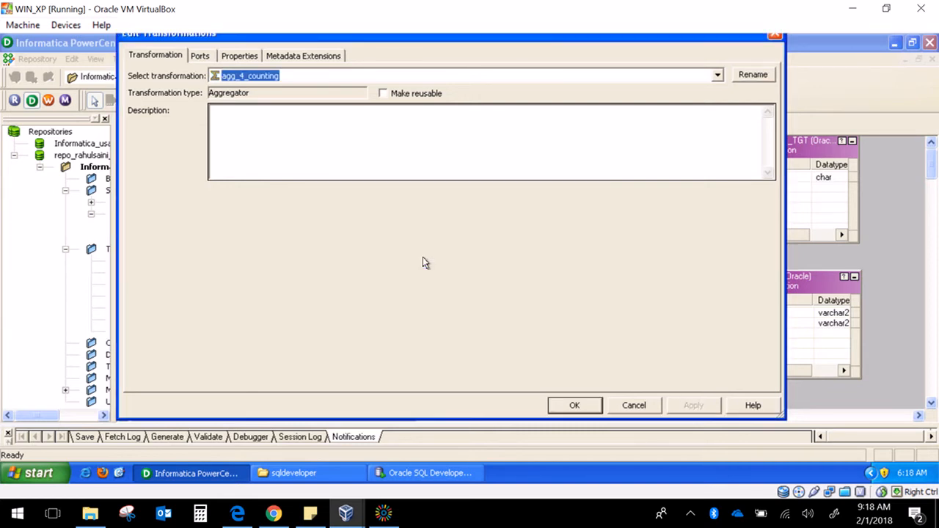
click(590, 408)
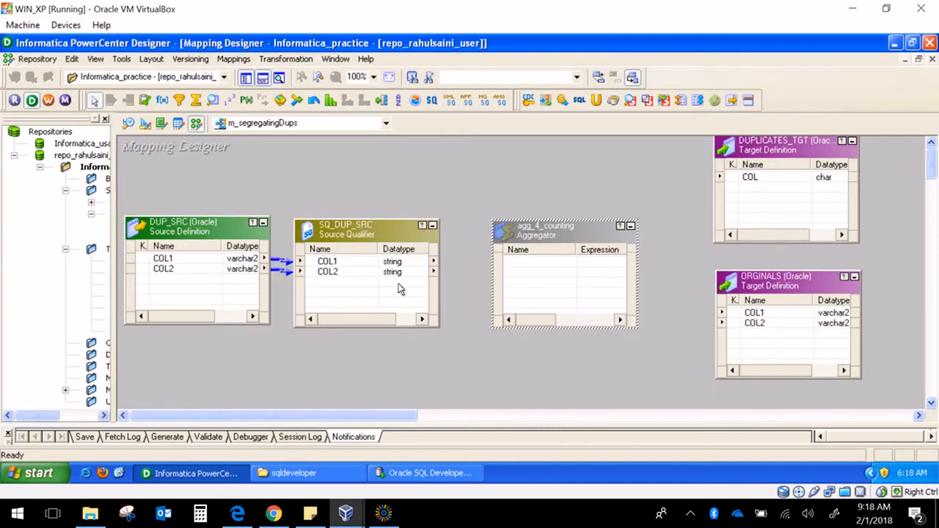
Link COL1 and COL2 from the SQ_DUP_SRC source qualifier into the agg_4_counting aggregator
click(383, 265)
shift+click(376, 273)
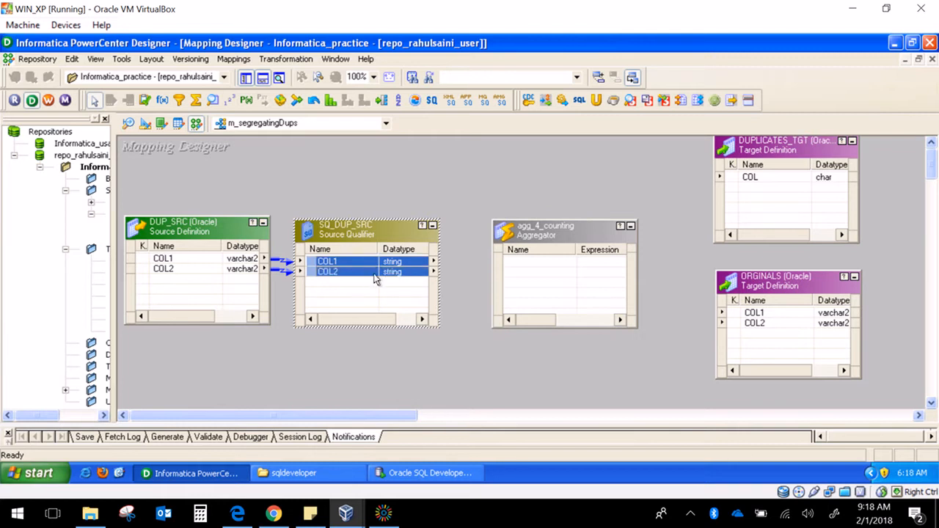
drag(376, 276, 522, 273)
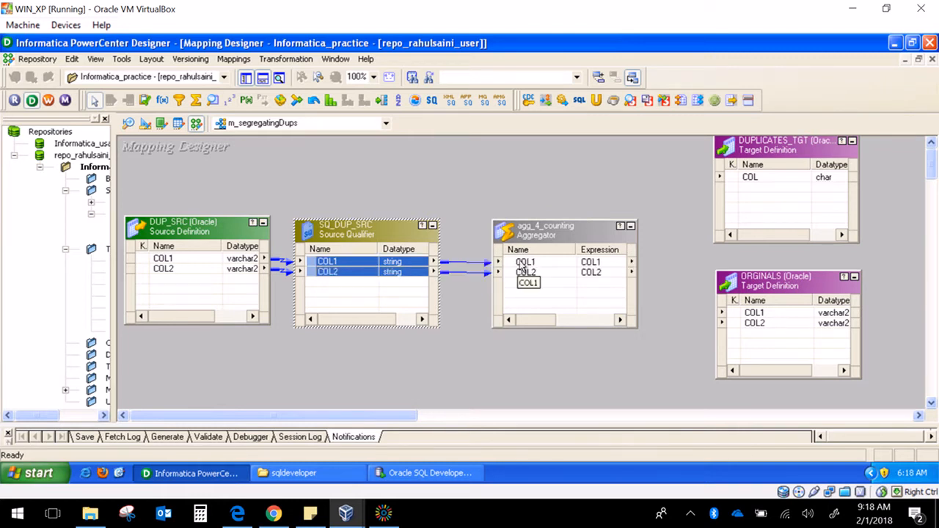
Add a new port below COL2 in the agg_4_counting aggregator and name it count_col
double_click(528, 240)
click(238, 56)
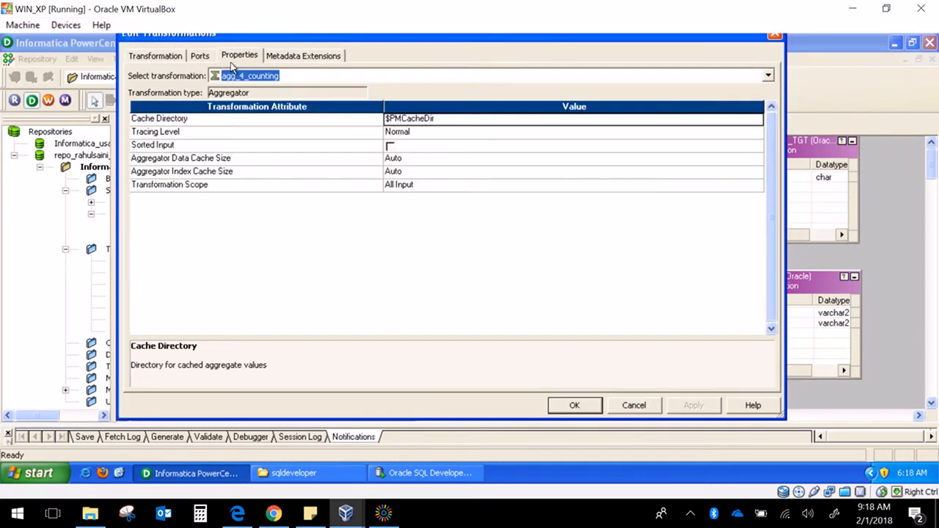
click(191, 60)
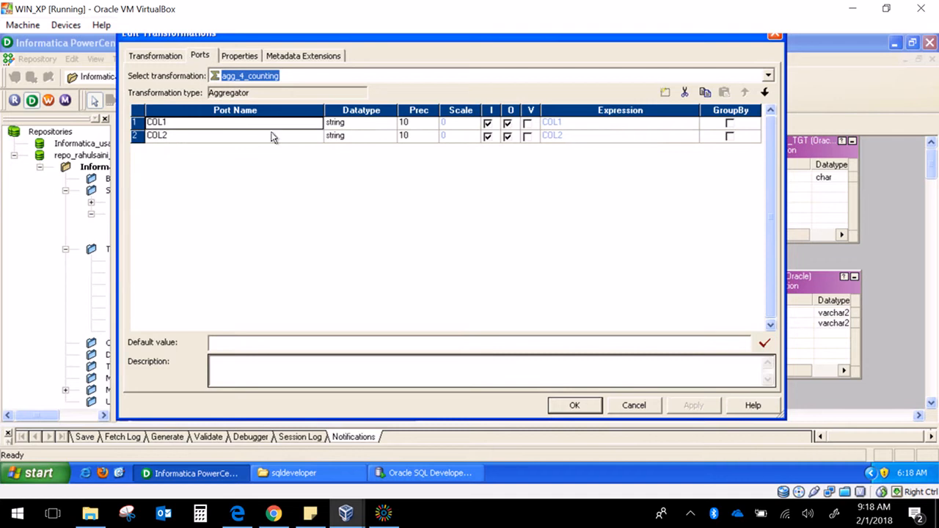
click(665, 94)
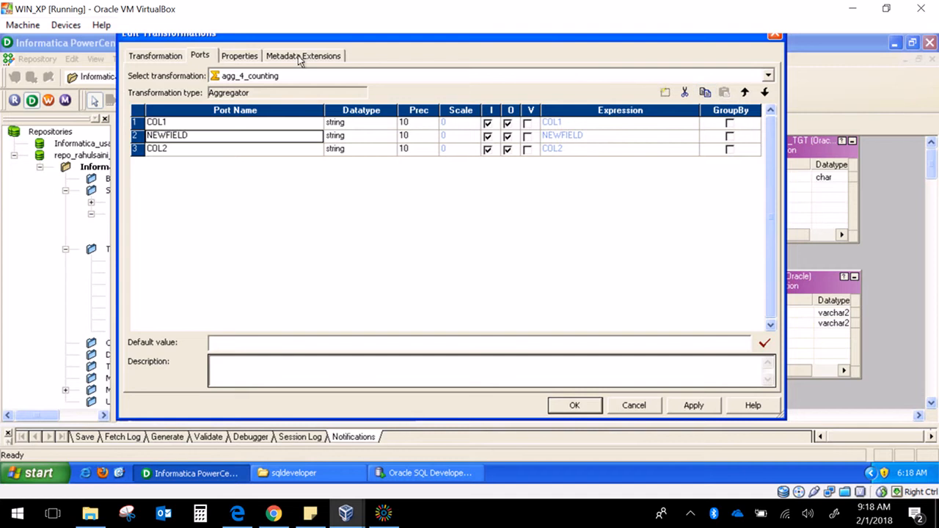
click(765, 92)
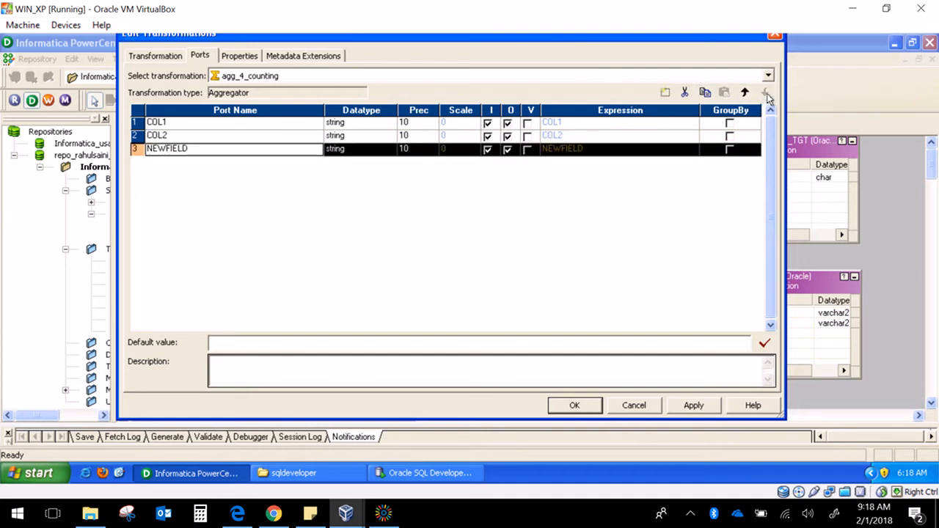
click(188, 149)
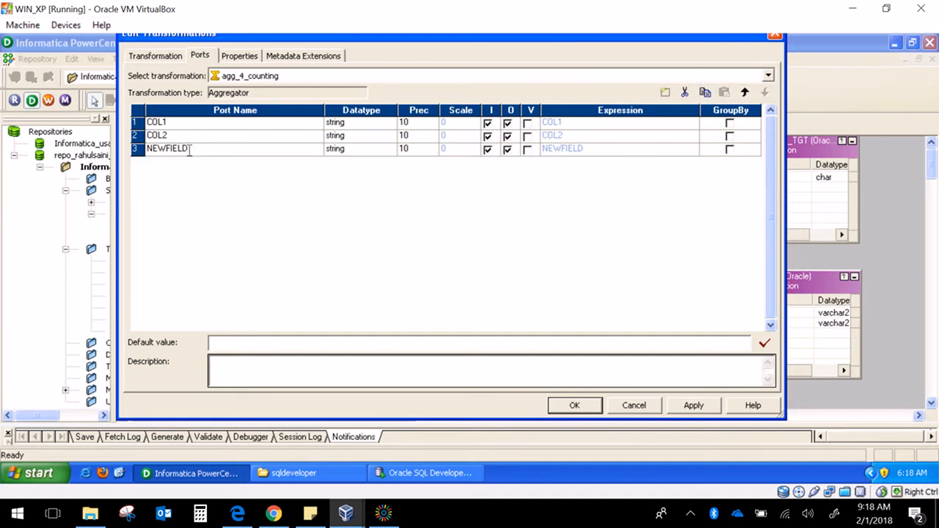
key(BackSpace)
key(BackSpace)
key(BackSpace)
key(BackSpace)
key(BackSpace)
key(BackSpace)
key(BackSpace)
Set the count_col port's datatype to integer and make it an output-only port
click(351, 152)
click(351, 151)
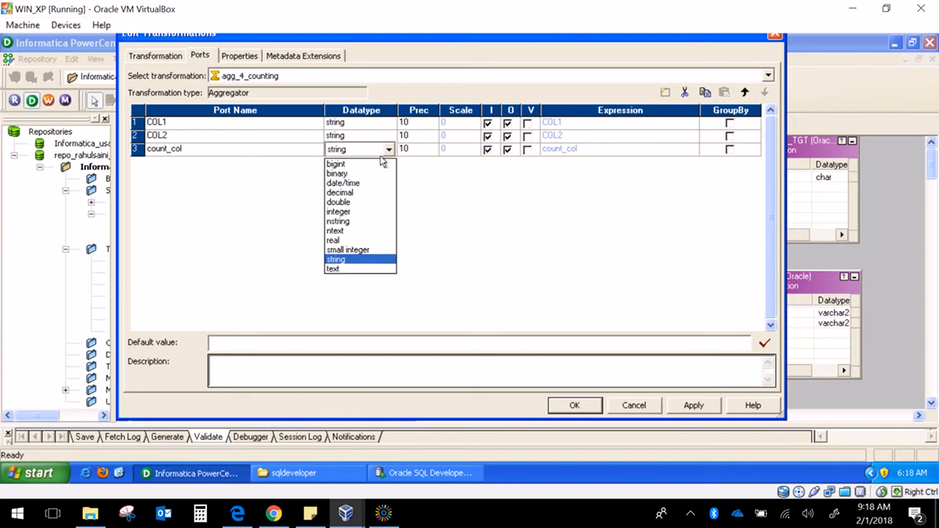
click(357, 212)
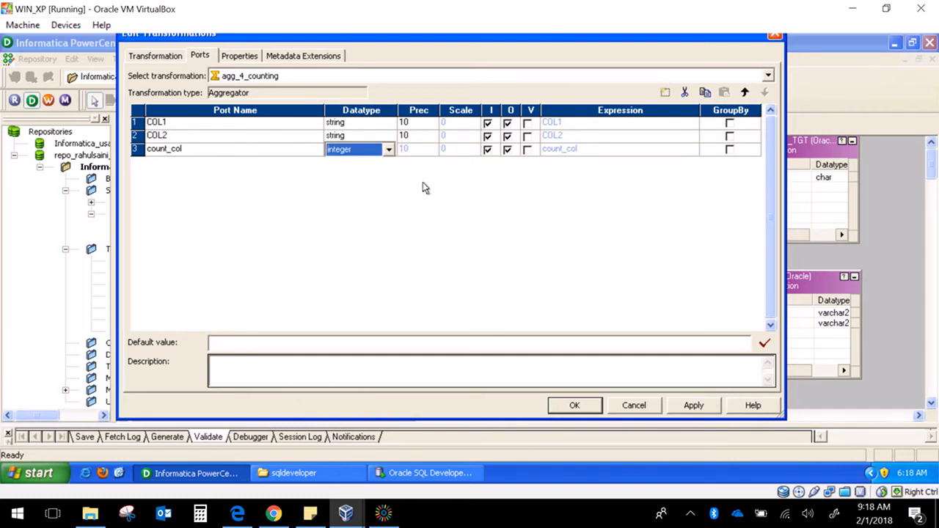
click(526, 150)
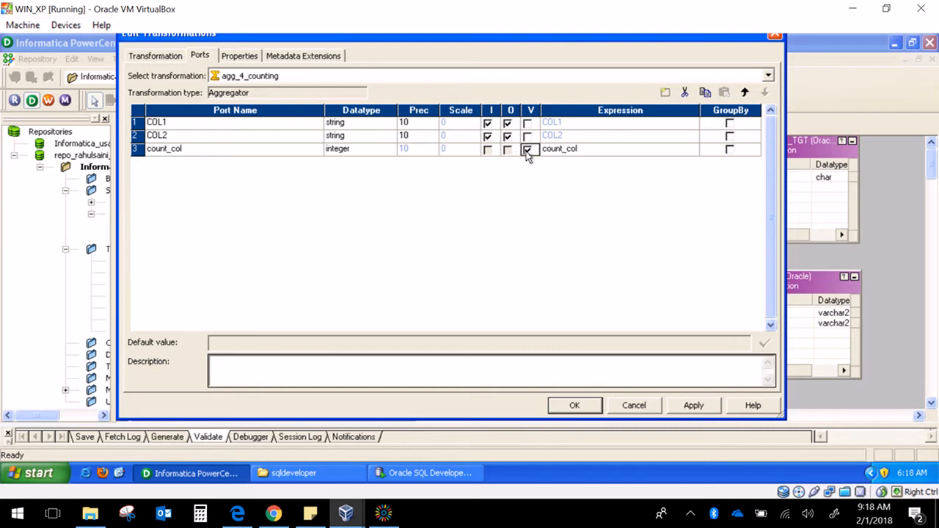
click(526, 150)
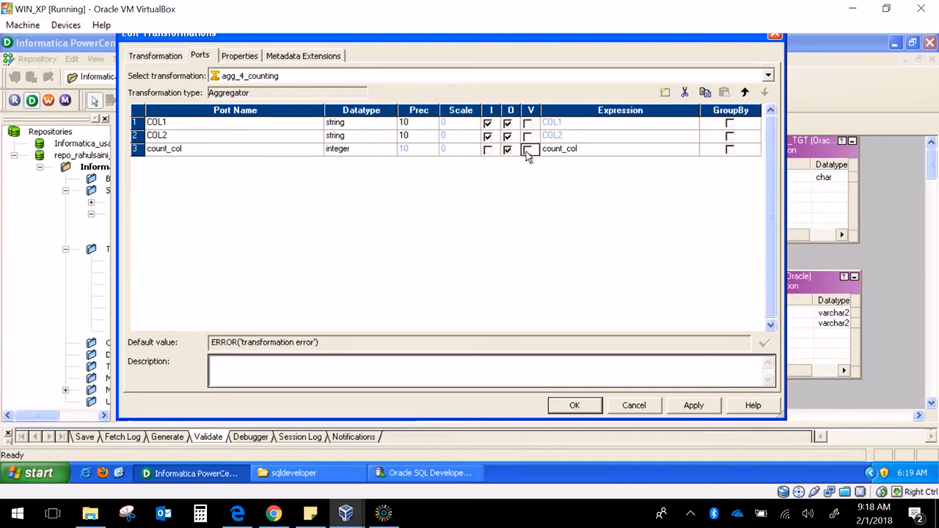
Set the count_col expression to count(COL1), validating it, and group the aggregator by COL1
click(570, 151)
click(693, 149)
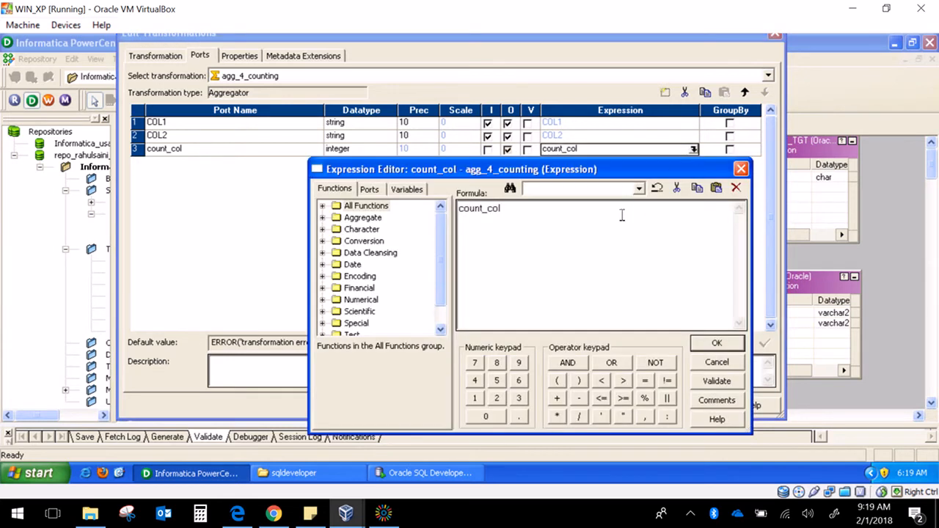
drag(518, 210, 457, 211)
text(count()
click(369, 189)
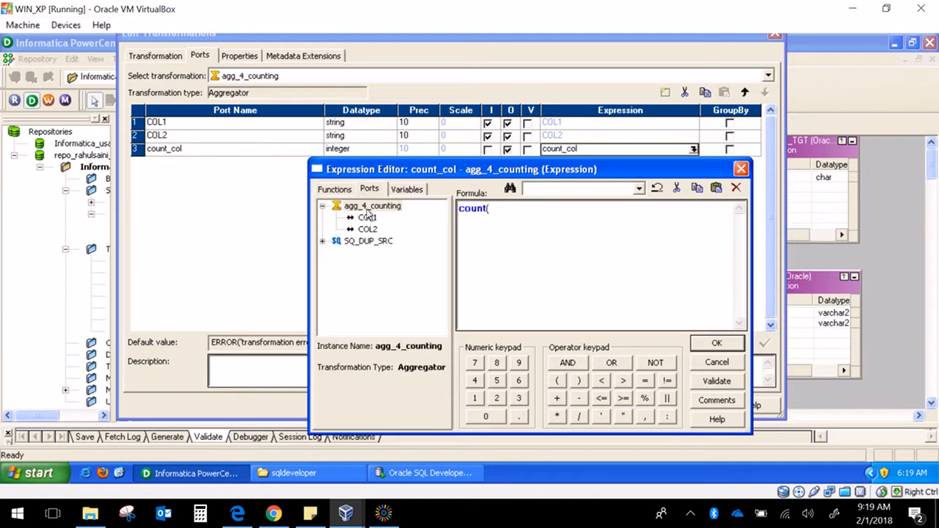
click(366, 217)
double_click(367, 230)
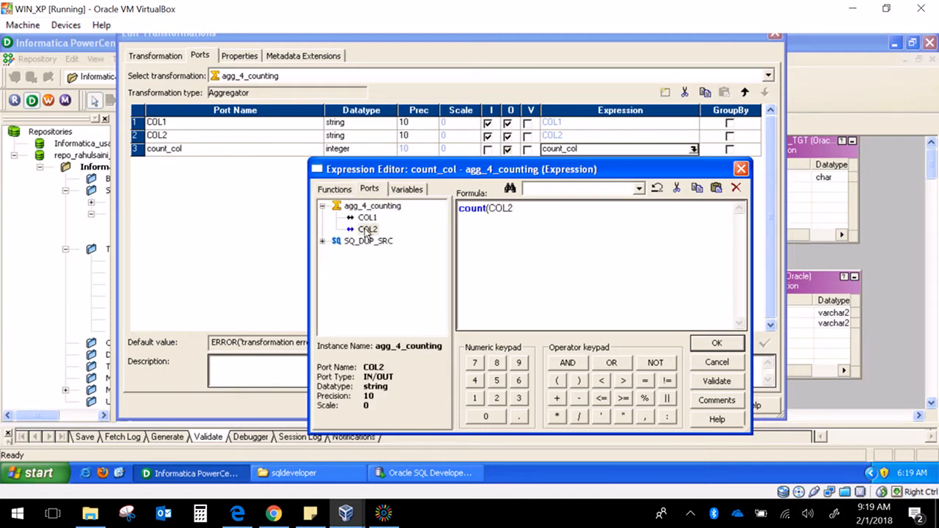
key(BackSpace)
text(1)
click(709, 385)
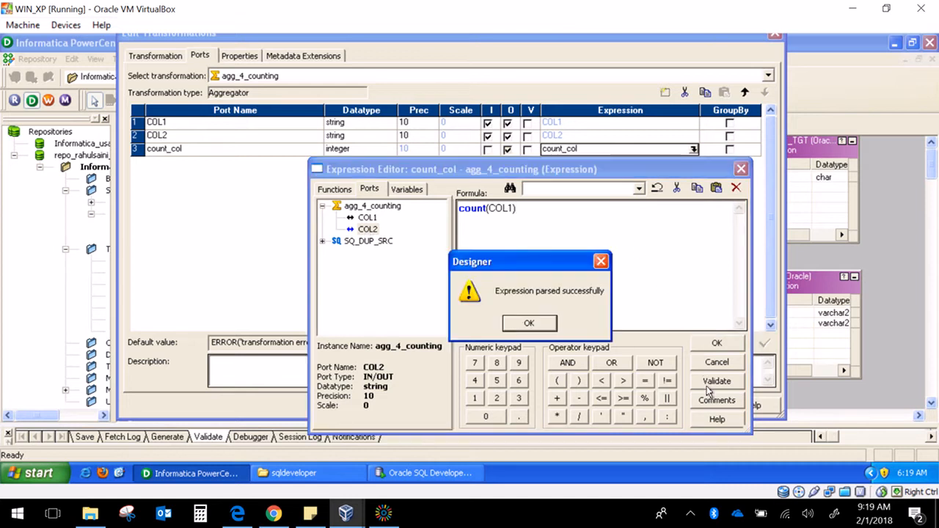
click(537, 326)
click(727, 345)
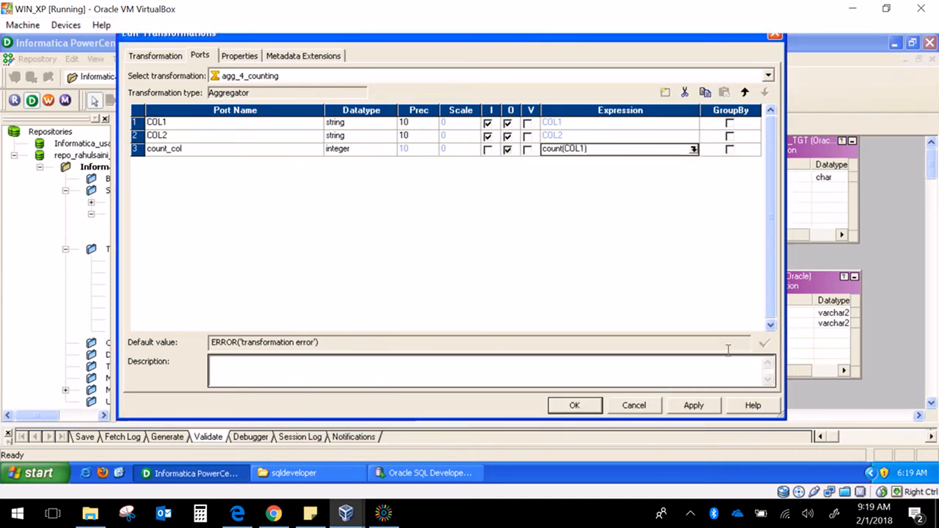
click(730, 123)
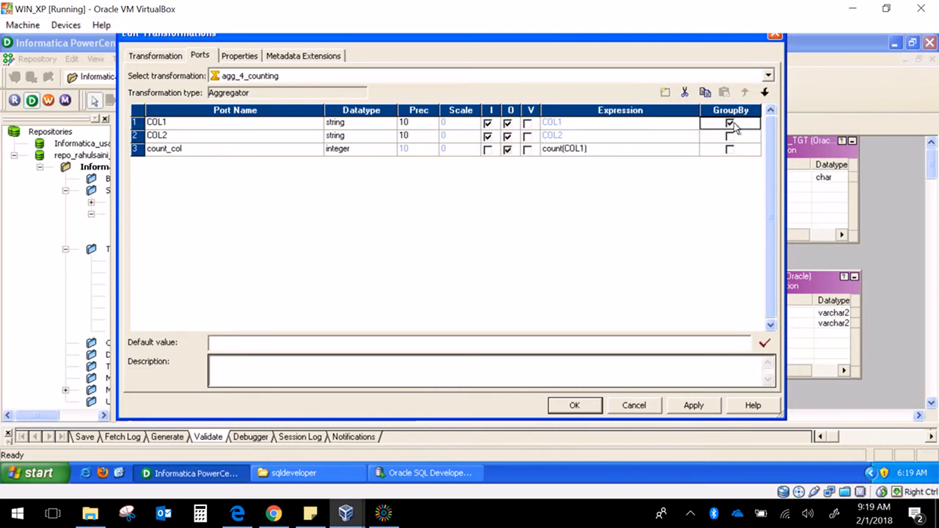
Switch to Oracle SQL Developer and run describe dup_src; below the insert statements in the HR root table worksheet
click(440, 473)
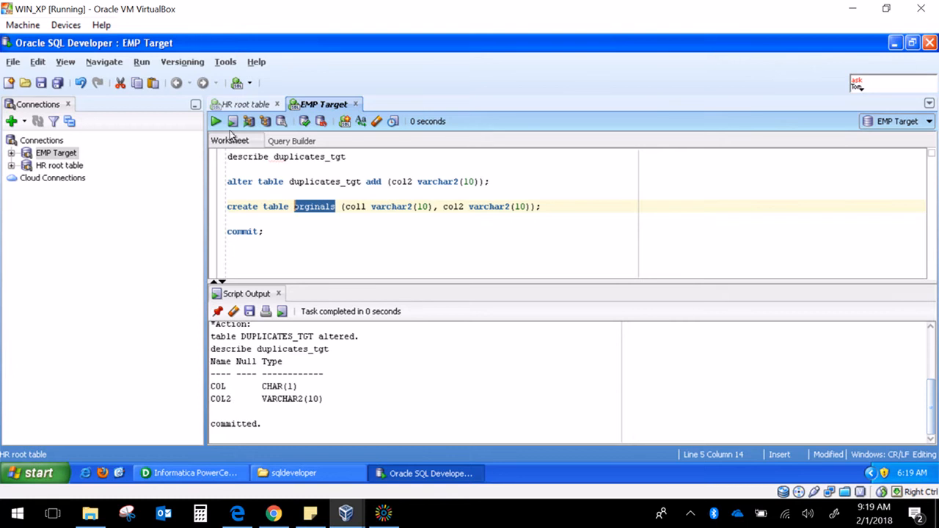
click(233, 105)
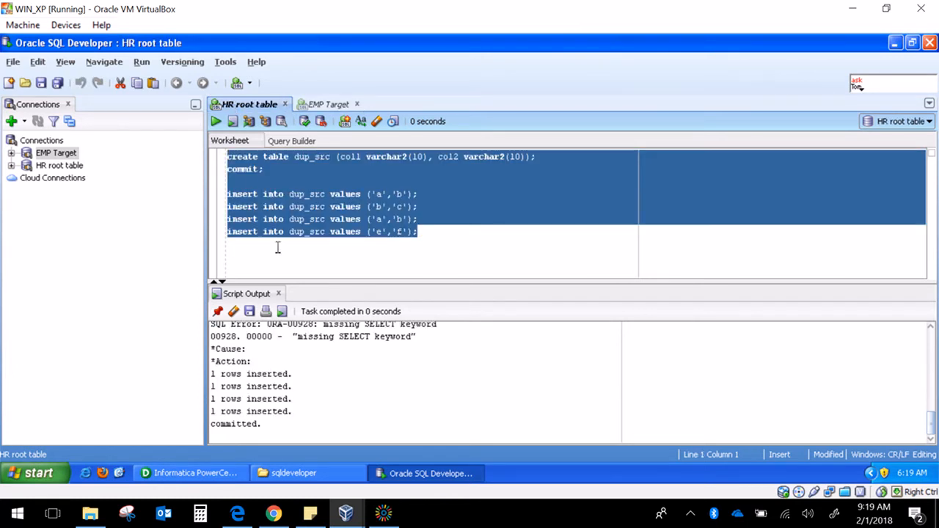
click(413, 264)
key(Return)
key(Return)
text(describe)
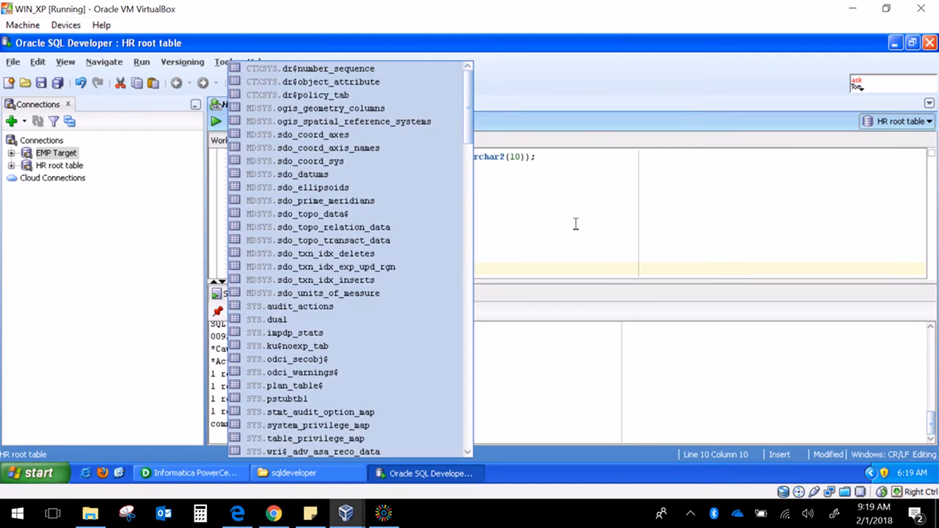
click(575, 222)
click(383, 256)
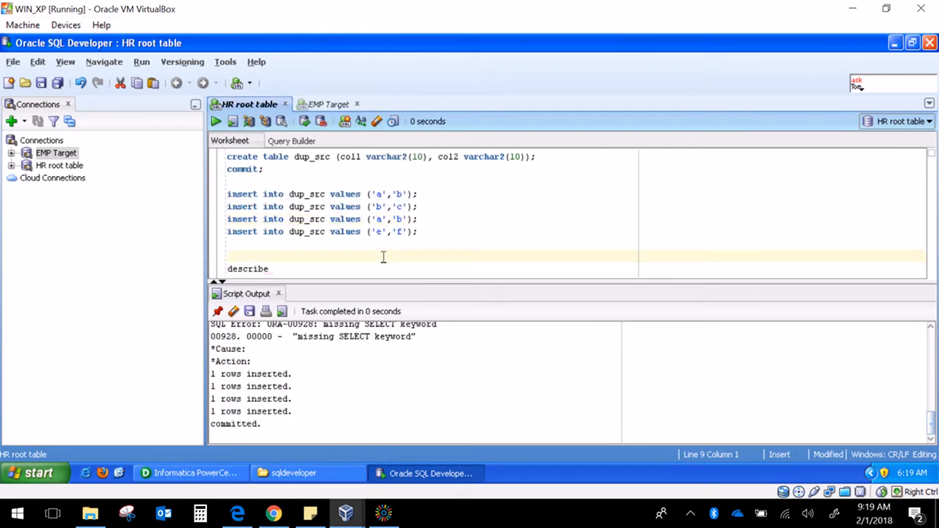
click(379, 276)
text(dup)
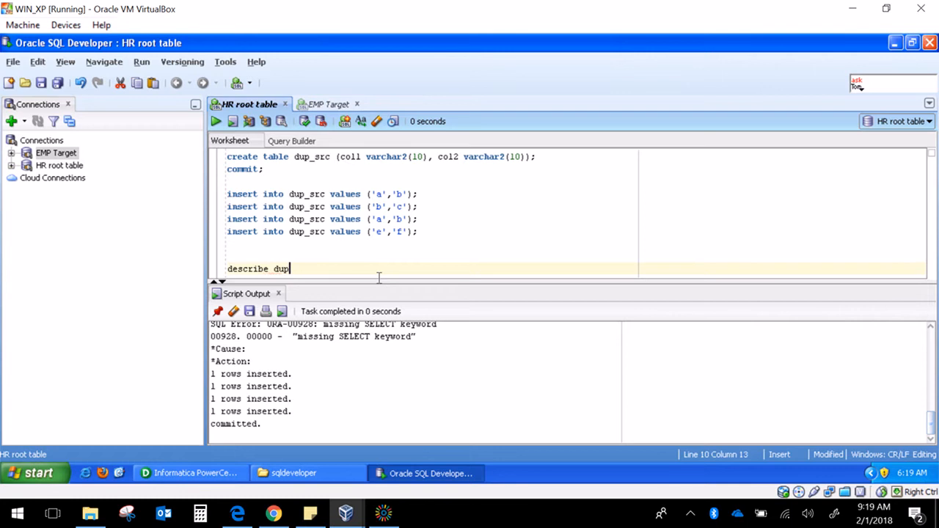
text(_src')
key(BackSpace)
text(;)
key(shift+Home)
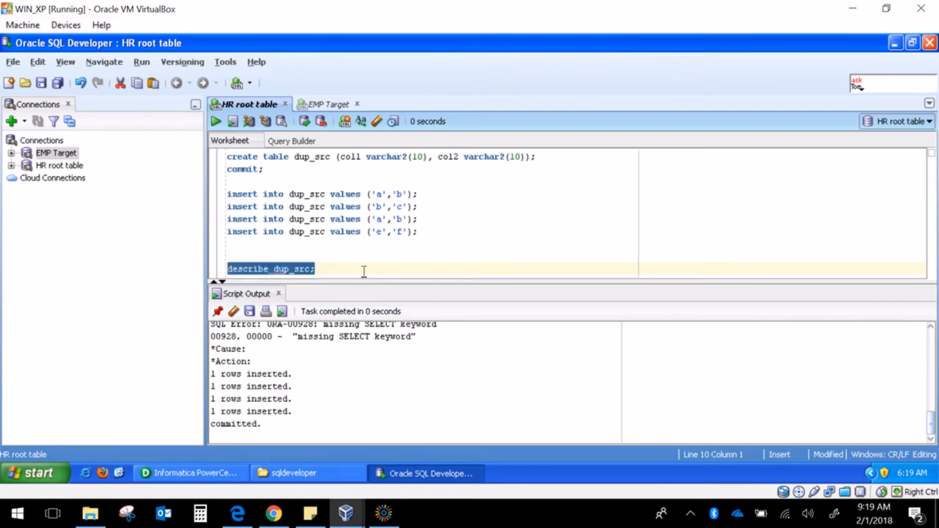
click(216, 122)
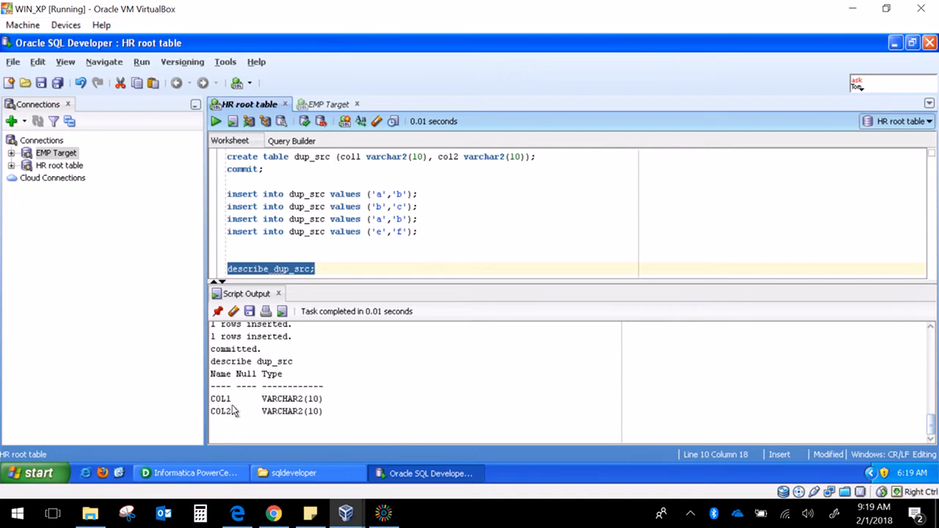
Switch back to Informatica PowerCenter Designer, apply the agg_4_counting aggregator's port changes and close its editor
click(204, 474)
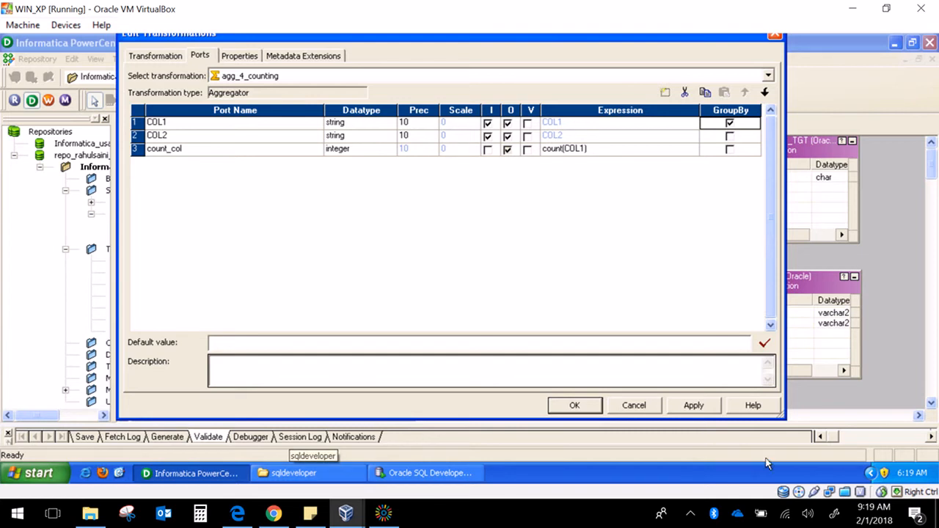
click(716, 408)
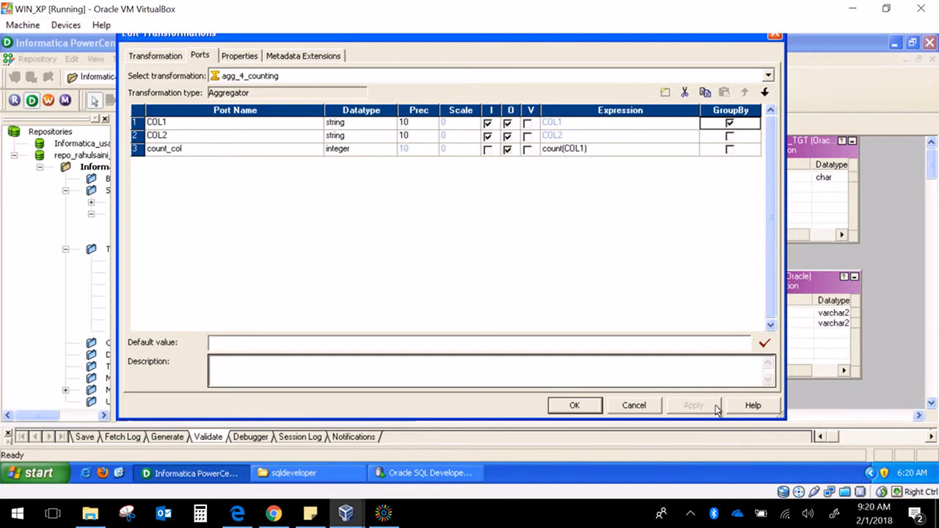
click(593, 406)
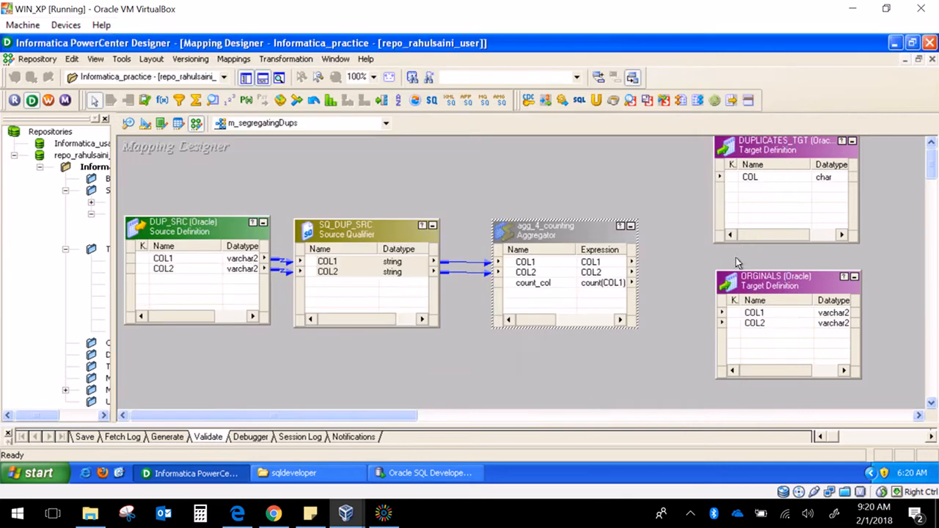
Move the ORGINALS and DUPLICATES_TGT target definitions farther away from the agg_4_counting aggregator to make room between them
drag(414, 416, 520, 416)
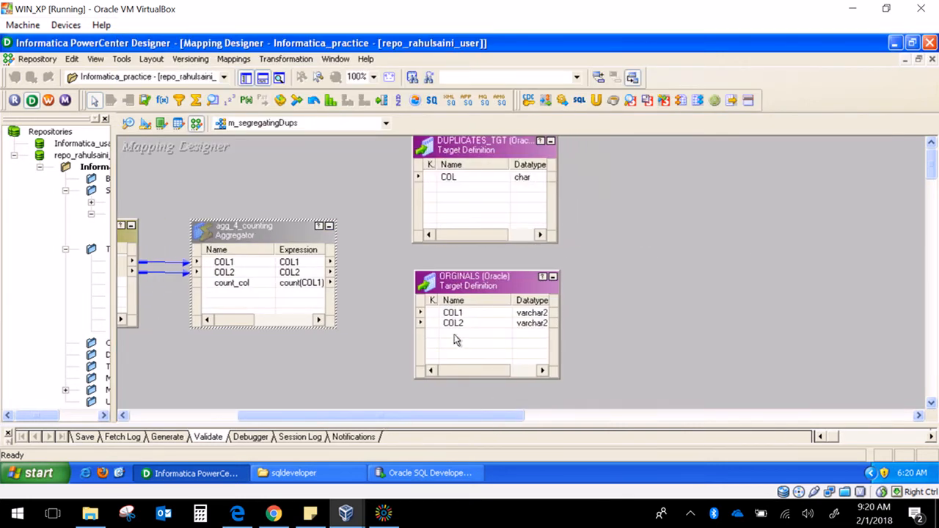
drag(465, 300, 605, 325)
click(503, 156)
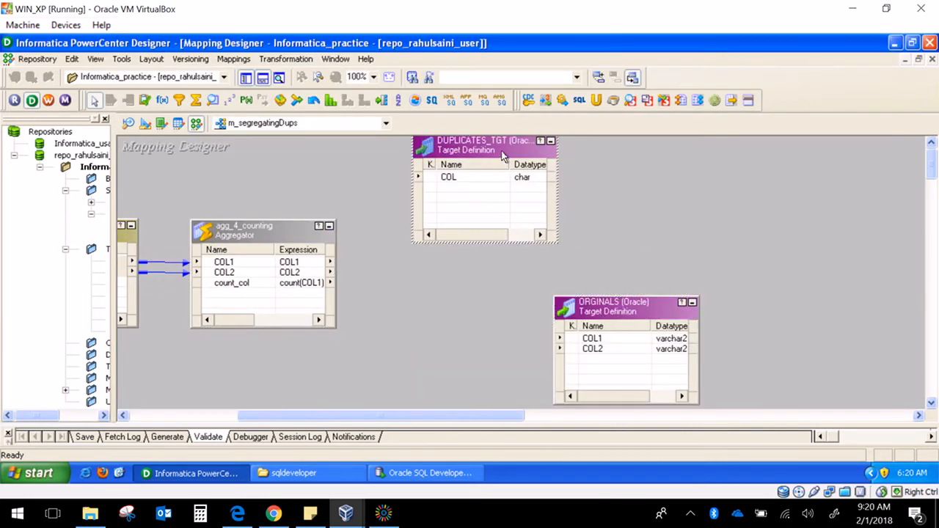
drag(503, 155, 643, 157)
drag(472, 413, 379, 421)
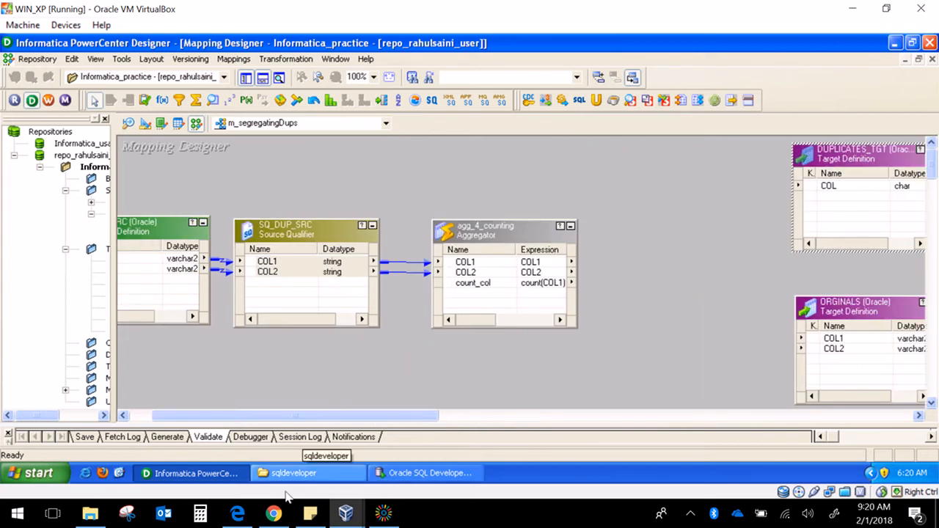
Switch to Sticky Notes and replace the first note's text with a col1 col2 sample table: a b, b c, e f, a b
click(309, 513)
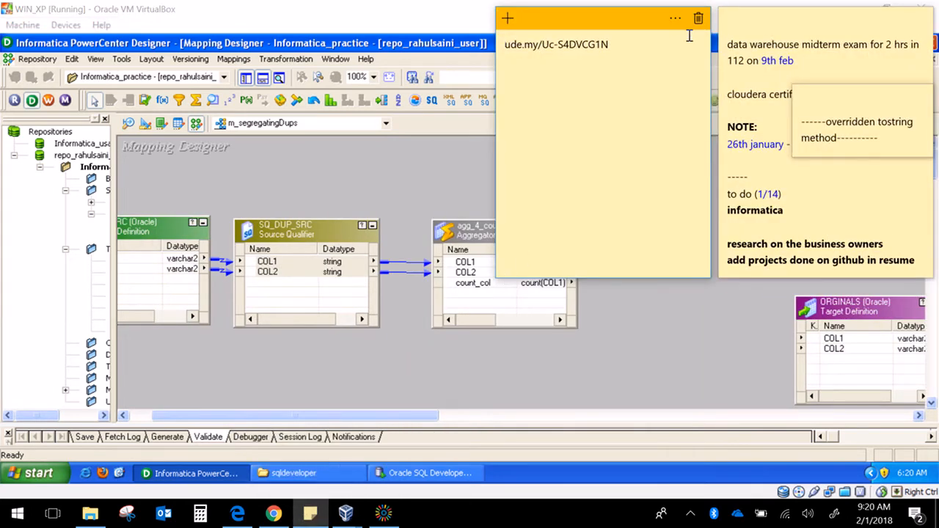
key(ctrl+a)
key(BackSpace)
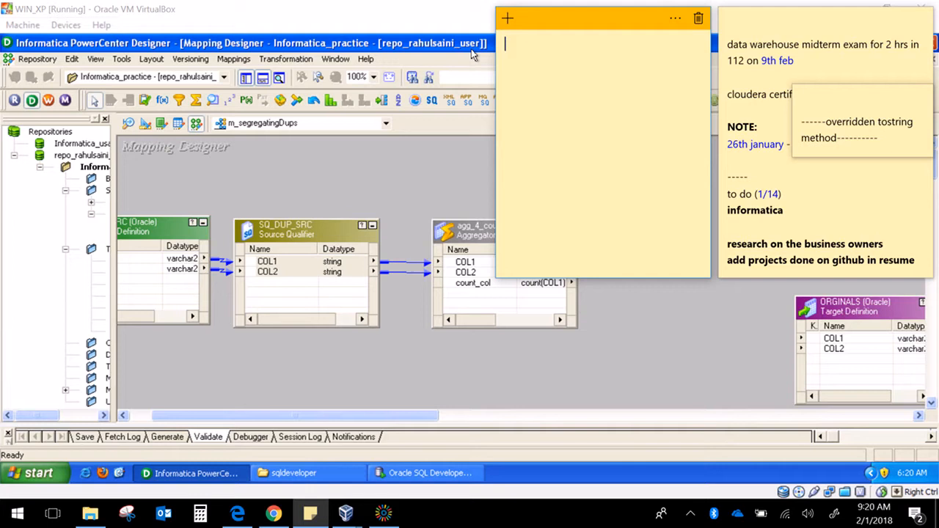
text(col1 col2)
text(b)
text(c )
text(r)
key(BackSpace)
text(e f a)
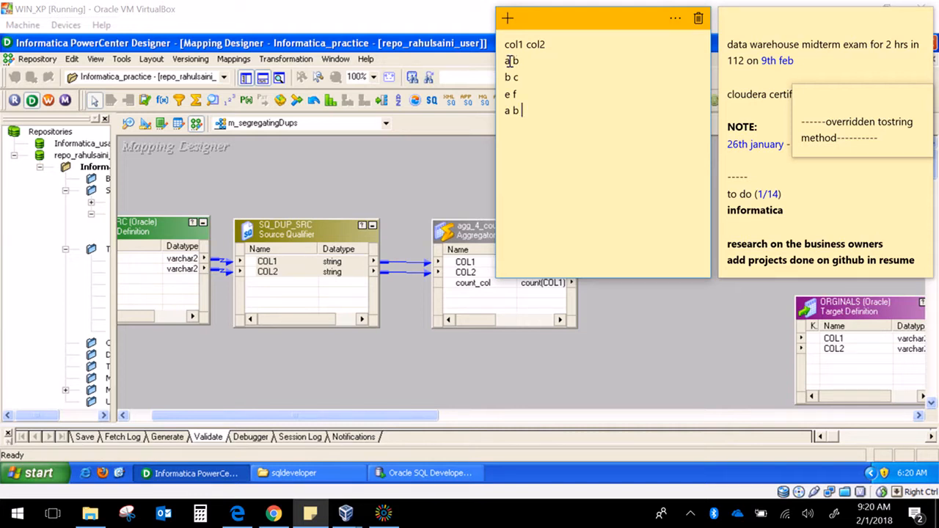
Examine the sample rows in the note, highlighting the first a b row and the col1 values that repeat
drag(506, 61, 520, 61)
drag(506, 78, 508, 78)
click(506, 77)
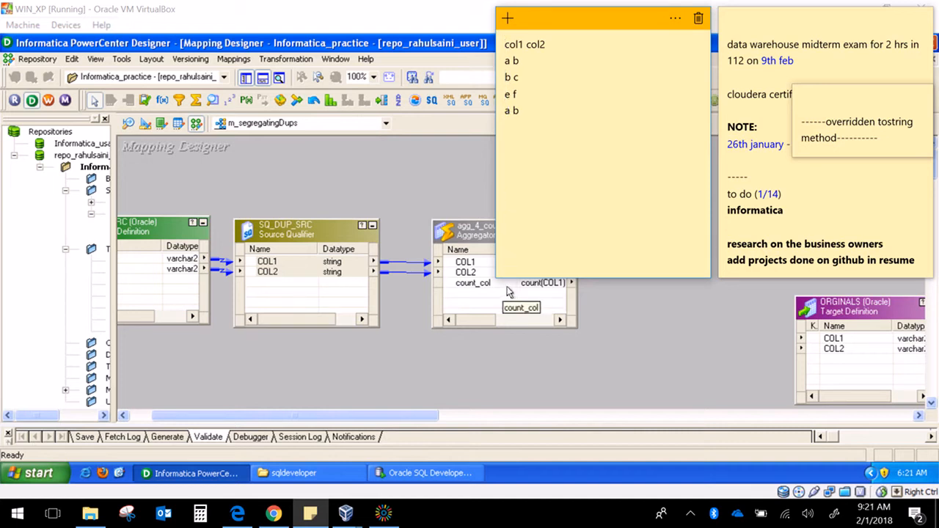
click(507, 110)
drag(506, 114, 512, 115)
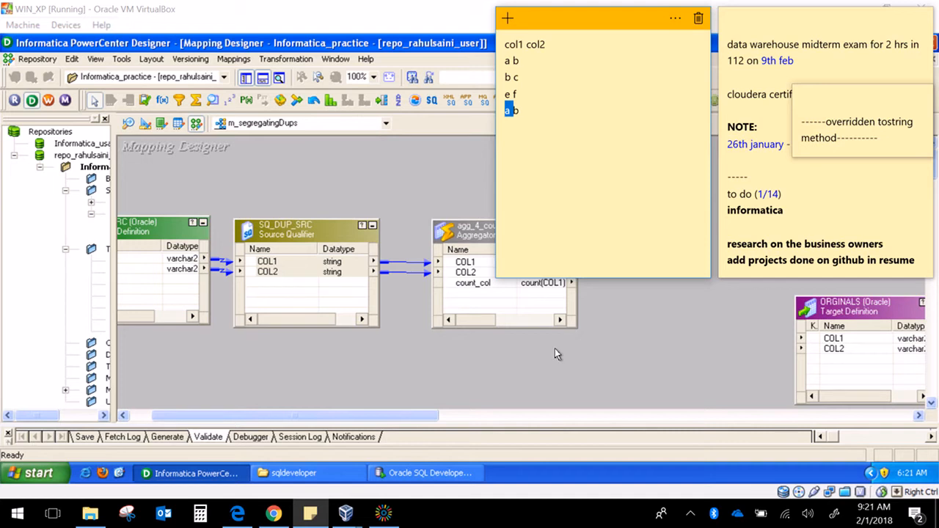
Return to Informatica PowerCenter Designer and add a Router transformation between the agg_4_counting aggregator and the targets
click(597, 372)
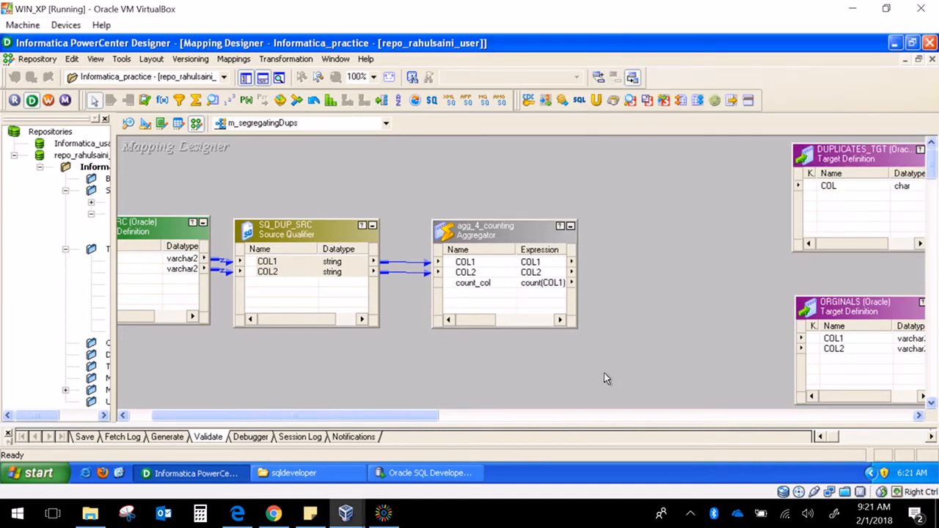
drag(430, 416, 516, 412)
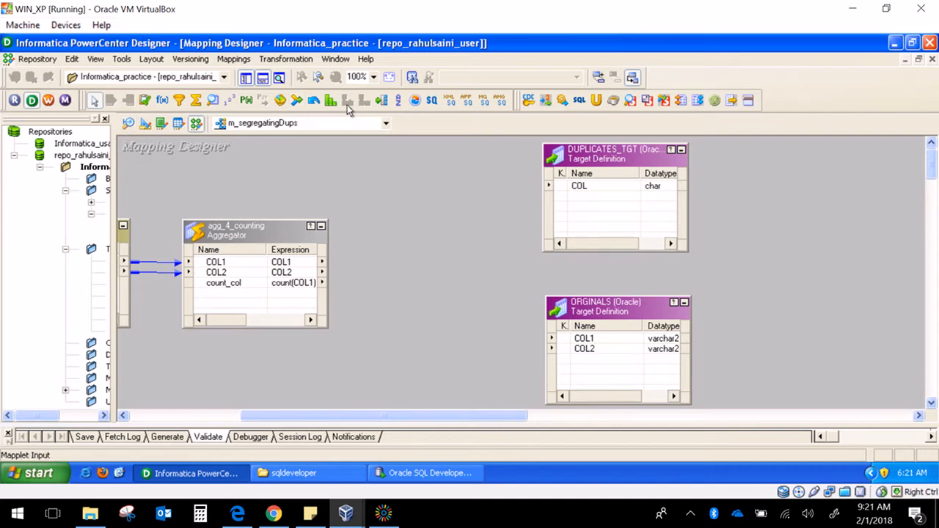
click(381, 103)
click(399, 191)
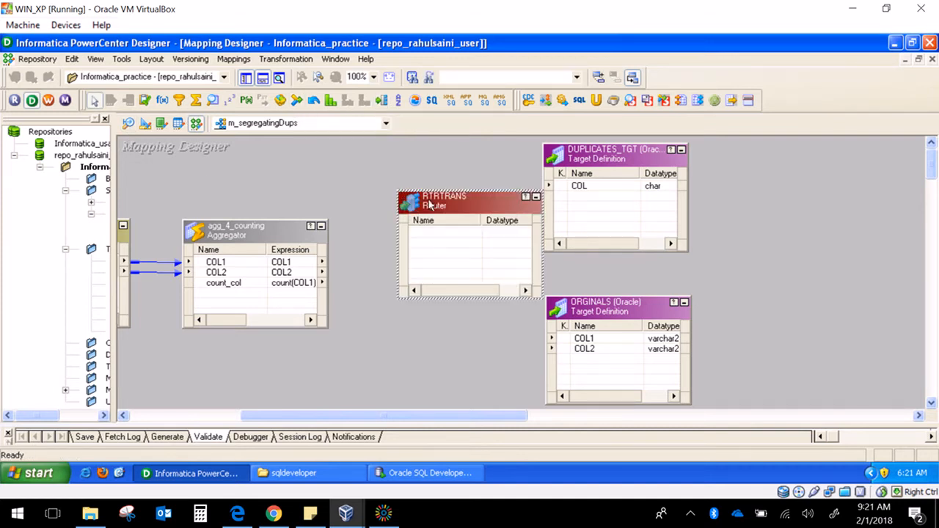
Rename the Router transformation as rtr_dup_org, apply the change despite the missing input ports and close its editor
double_click(409, 201)
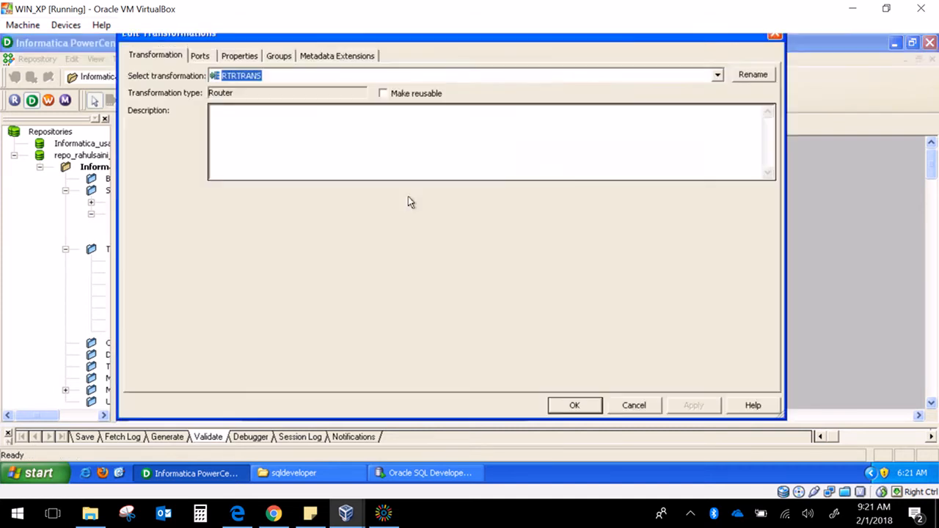
click(742, 76)
text(rt)
key(Return)
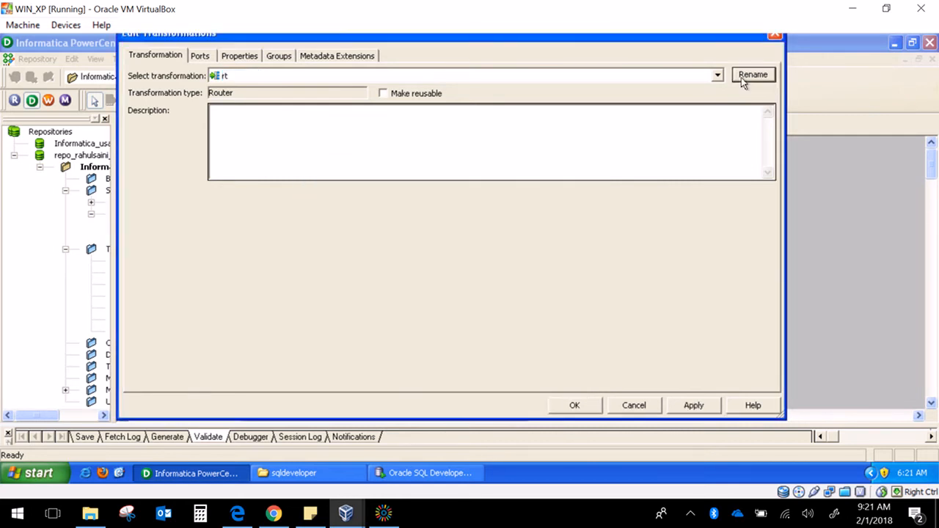
click(752, 75)
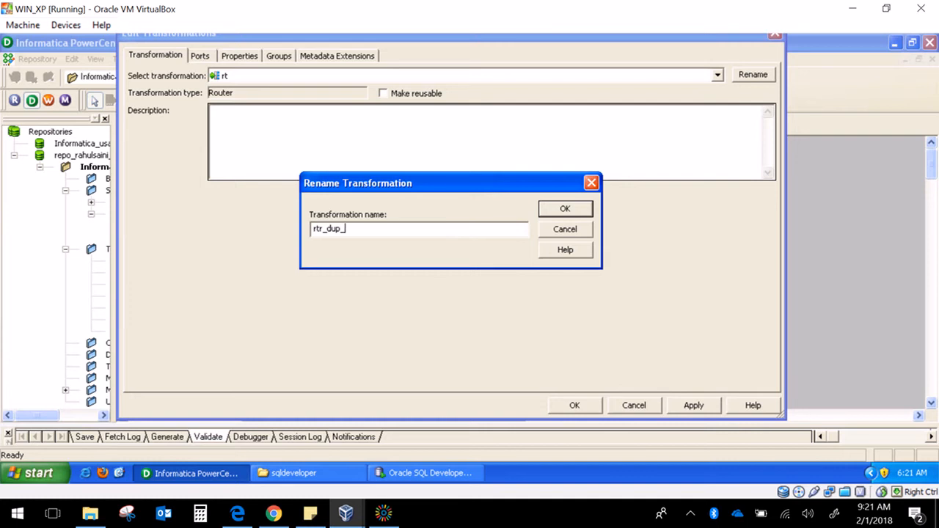
text(rtr_dup_org)
key(Return)
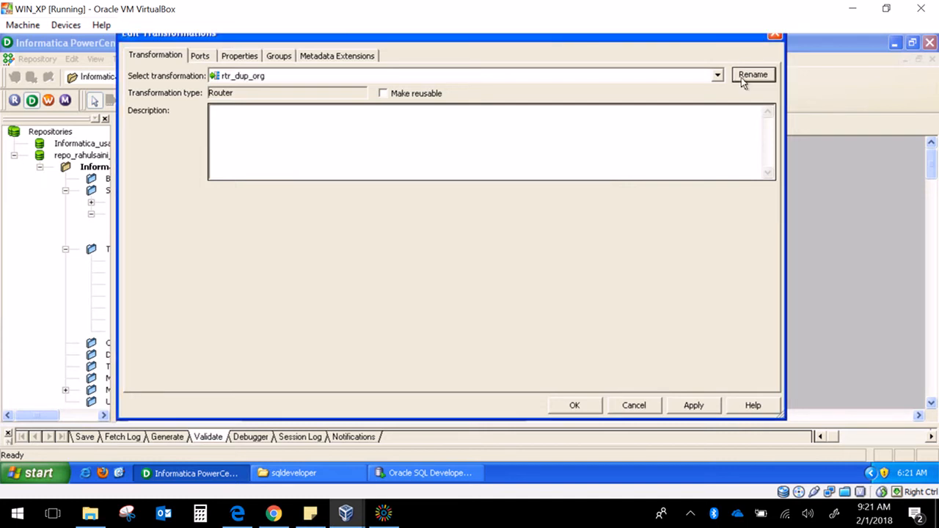
click(687, 411)
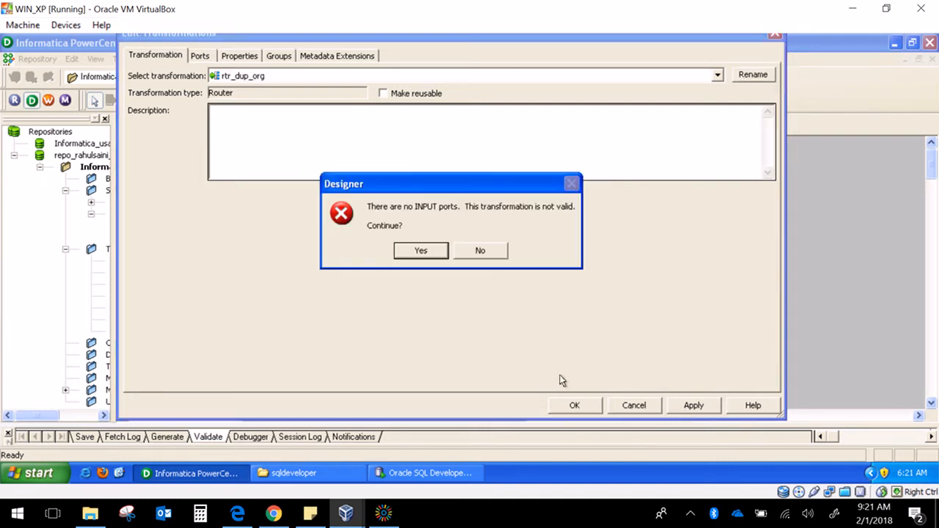
click(430, 249)
click(596, 406)
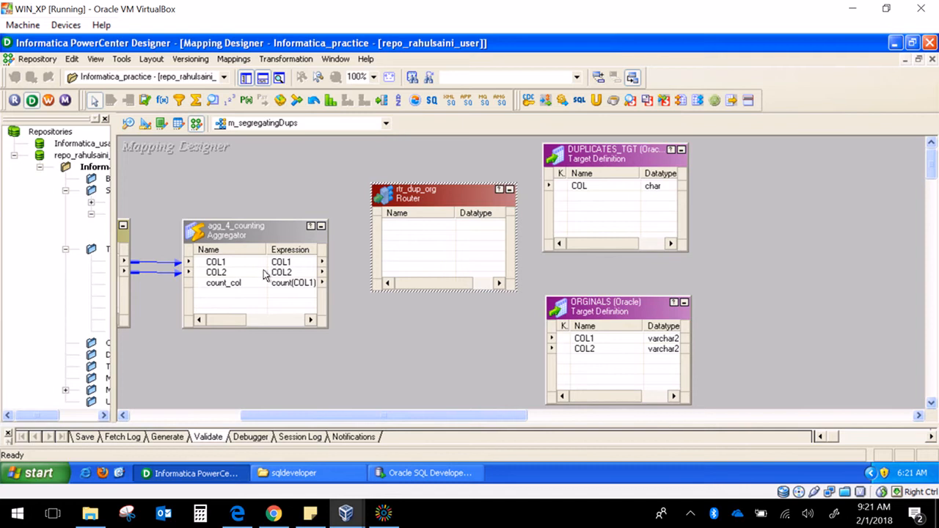
Link COL1, COL2 and count_col from the agg_4_counting aggregator into the rtr_dup_org router
click(264, 273)
click(257, 266)
shift+click(248, 284)
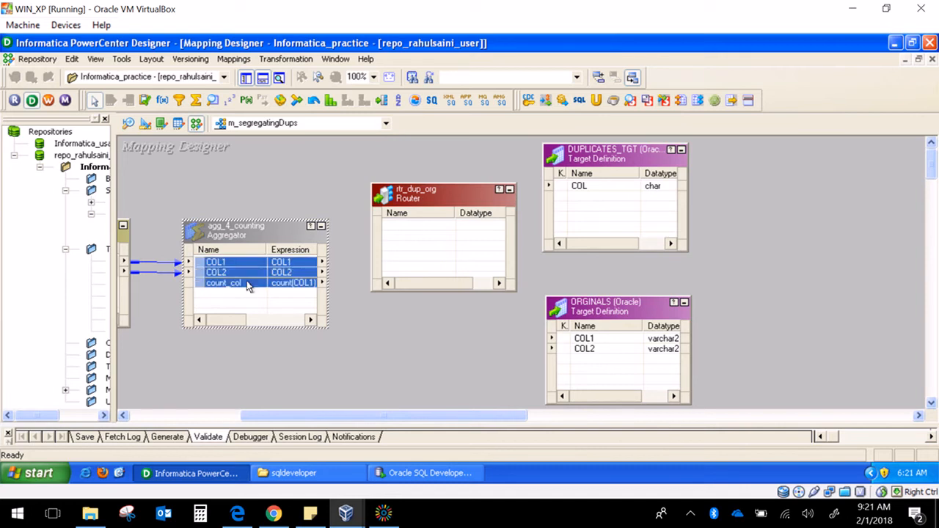
drag(248, 287, 404, 230)
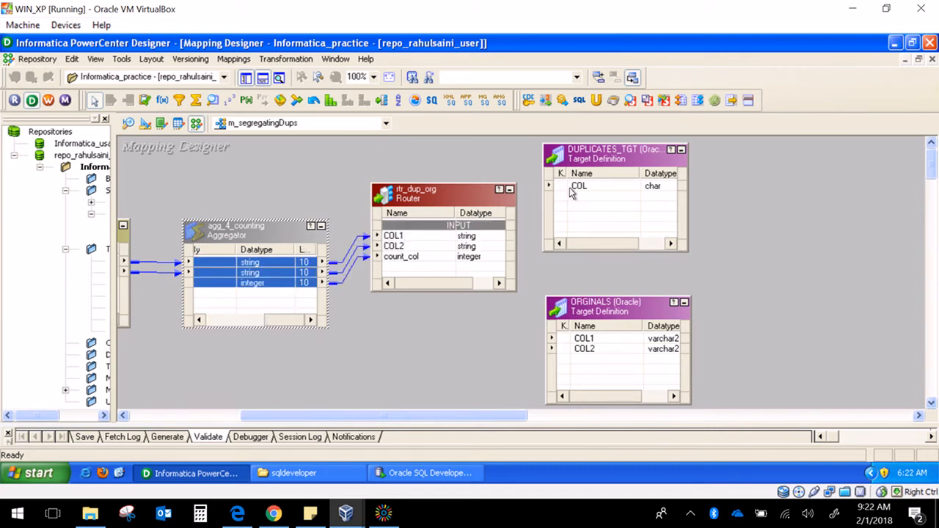
Shift the DUPLICATES_TGT and ORGINALS target definitions farther away from the rtr_dup_org router
click(594, 165)
drag(594, 165, 759, 166)
drag(630, 309, 790, 304)
Add two groups to the rtr_dup_org router and name the first one Duplicates
double_click(440, 189)
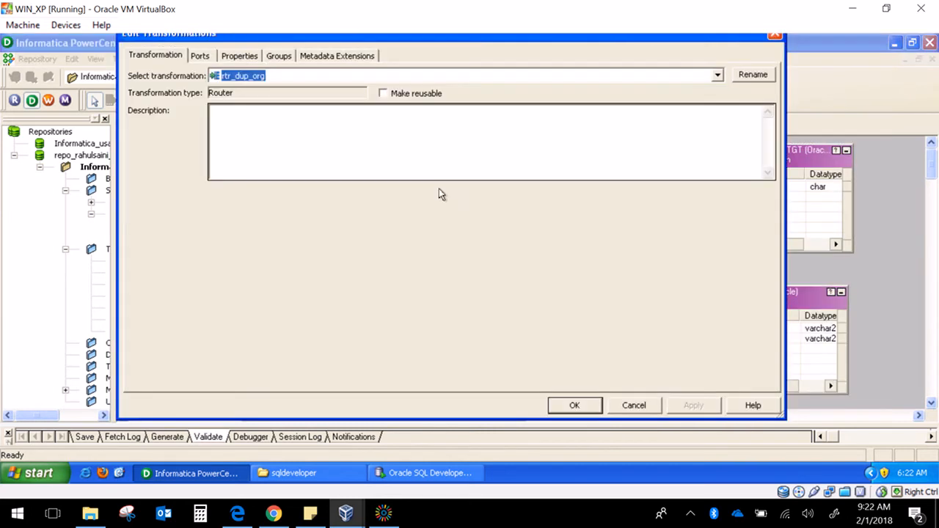
click(273, 57)
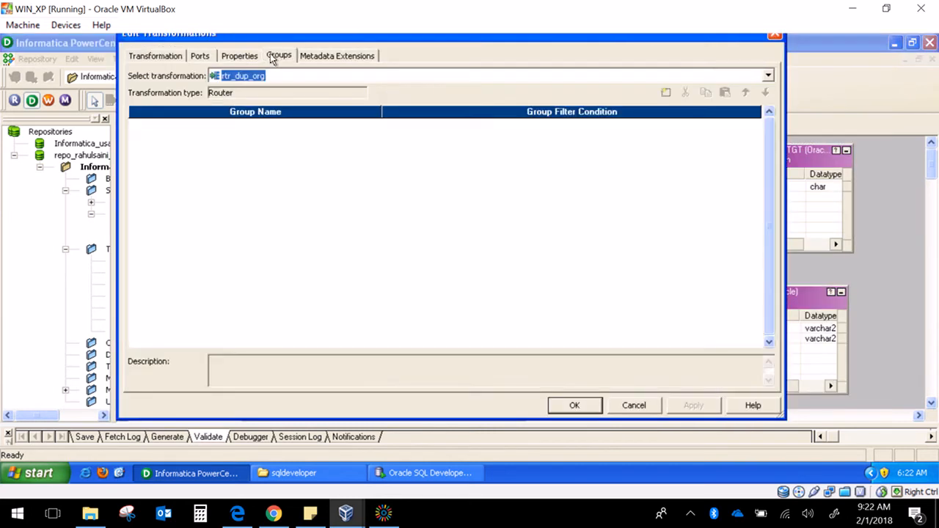
click(666, 94)
click(666, 94)
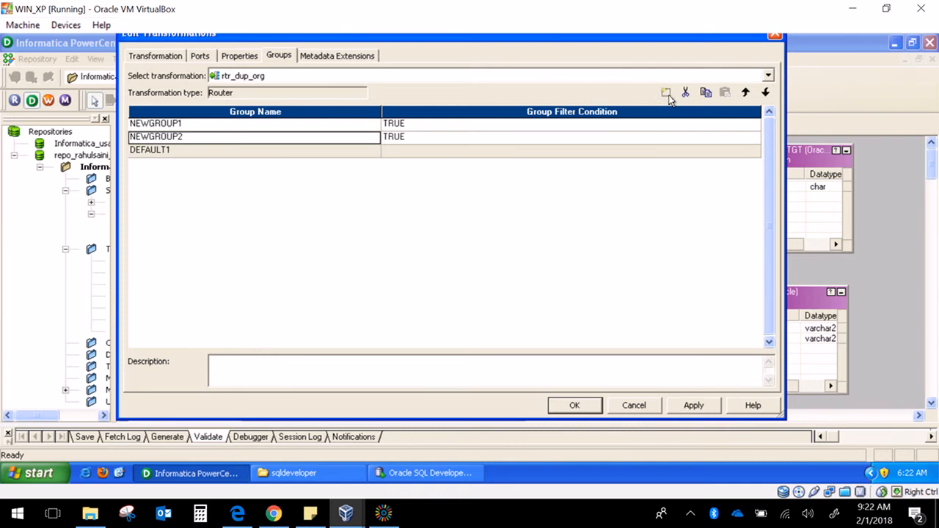
click(352, 126)
text(D)
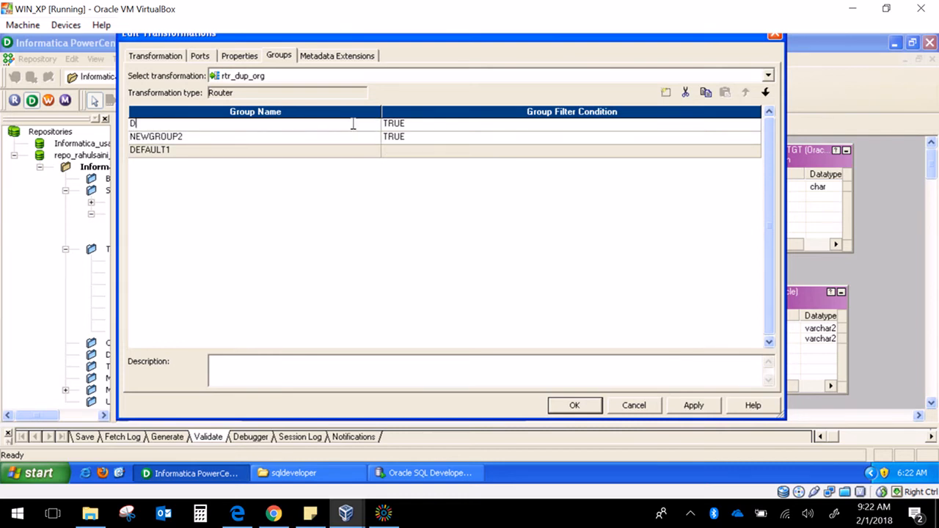
text(uplicates)
Set the Duplicates group's filter condition to count_col>1, using the router's count_col port, and validate the expression
click(389, 125)
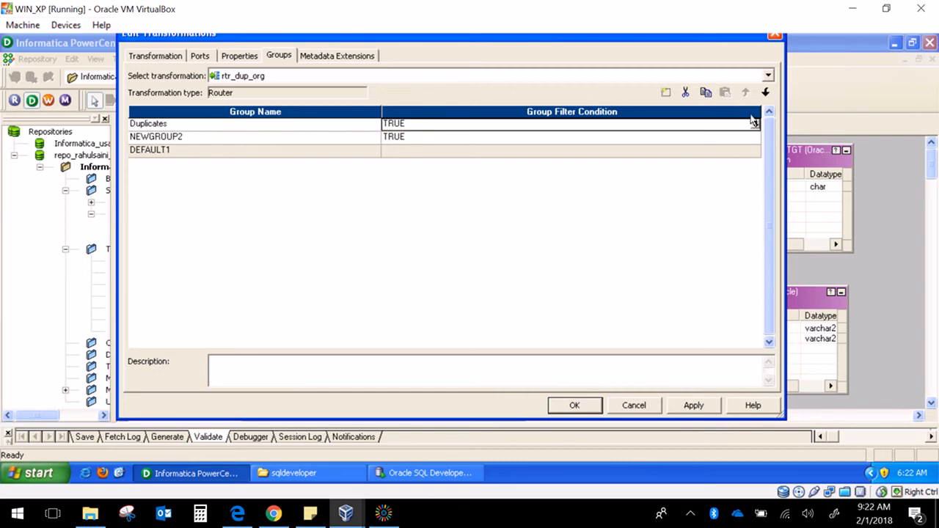
click(754, 122)
click(371, 189)
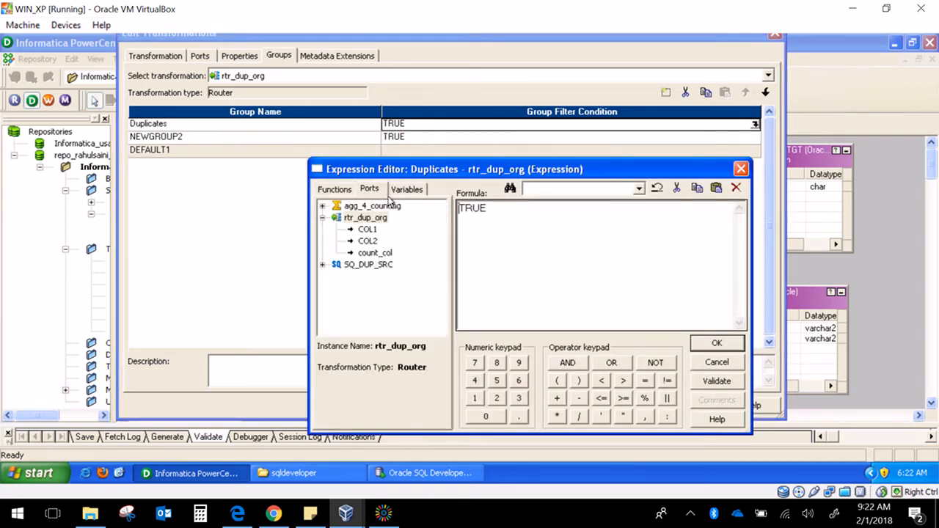
double_click(473, 209)
double_click(375, 252)
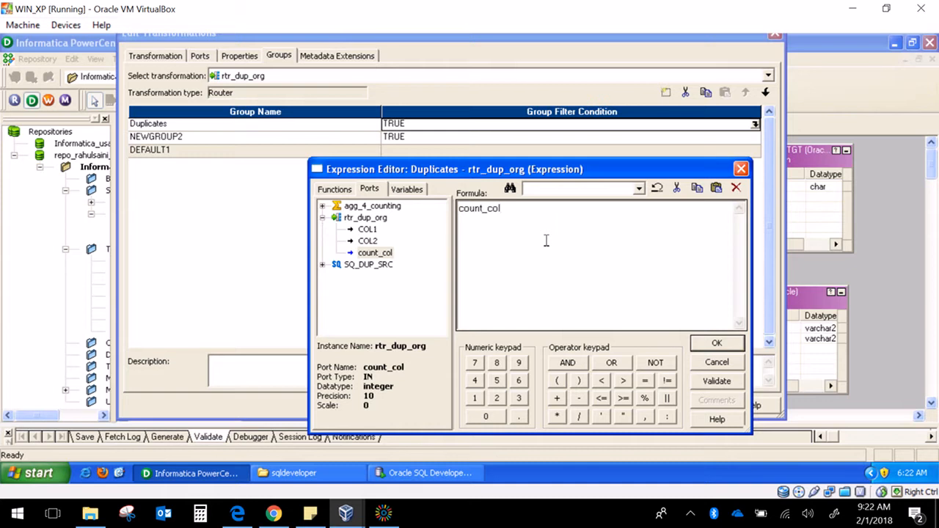
text(>1)
click(709, 383)
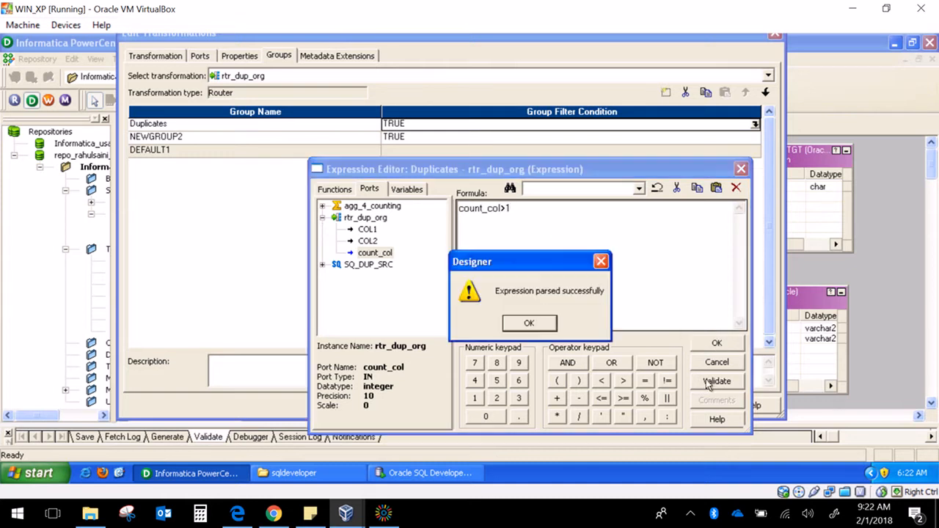
click(528, 323)
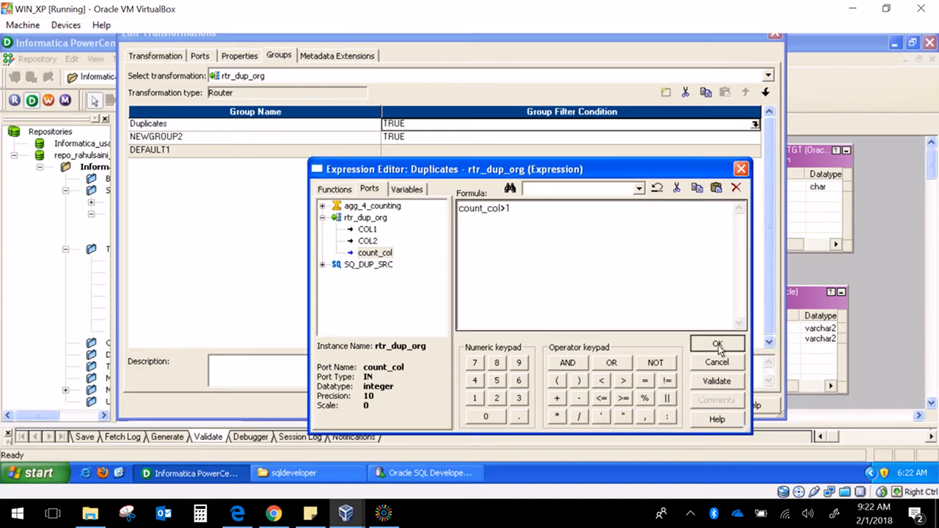
click(717, 345)
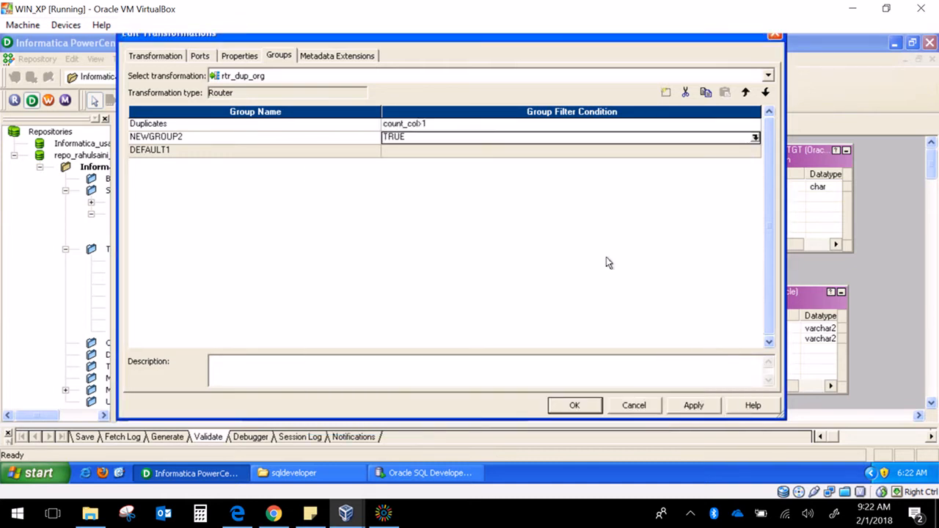
Rename the router's second group, NEWGROUP2, as Originals
click(181, 137)
drag(195, 137, 59, 139)
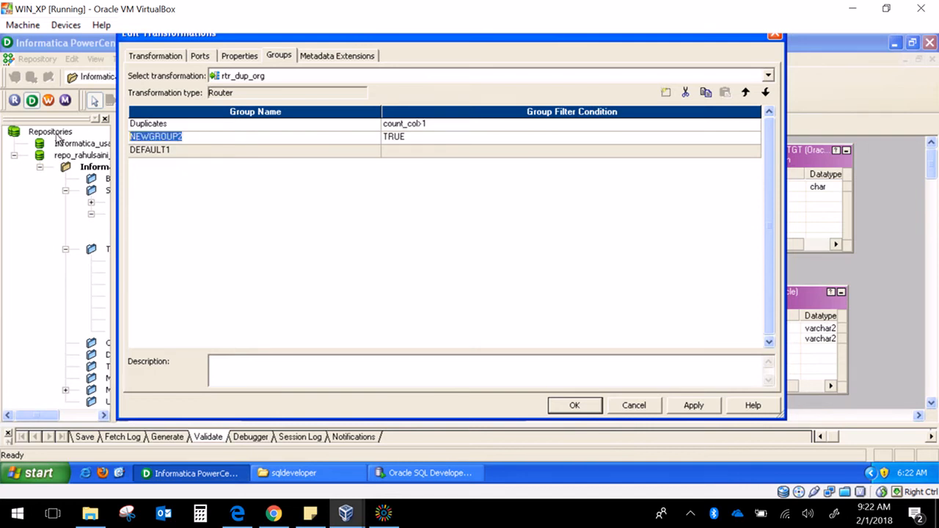
text(Oringinals)
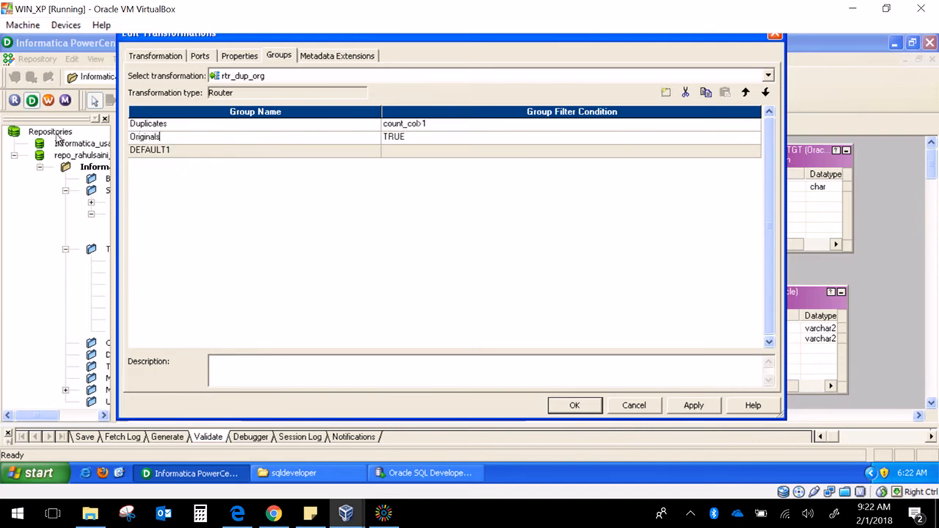
key(Tab)
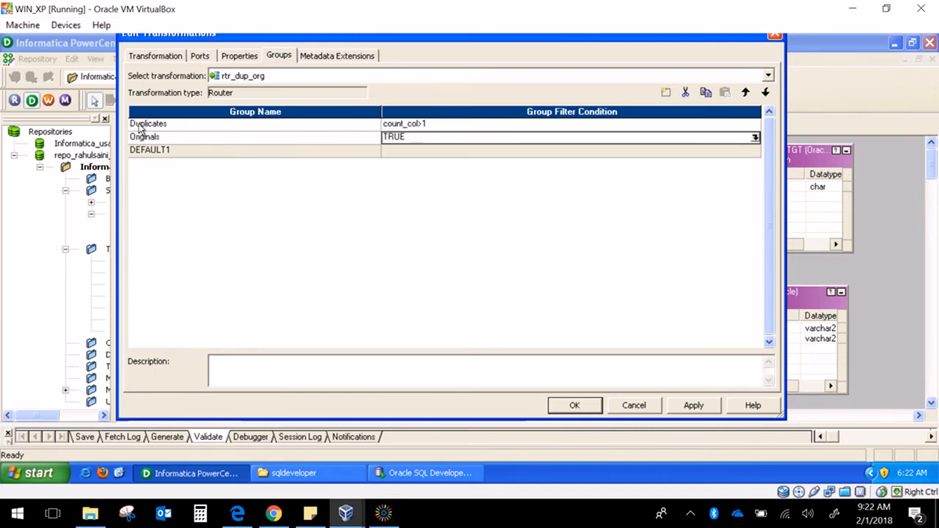
Set the Originals group's filter condition to count_col=1 and validate the expression
click(754, 138)
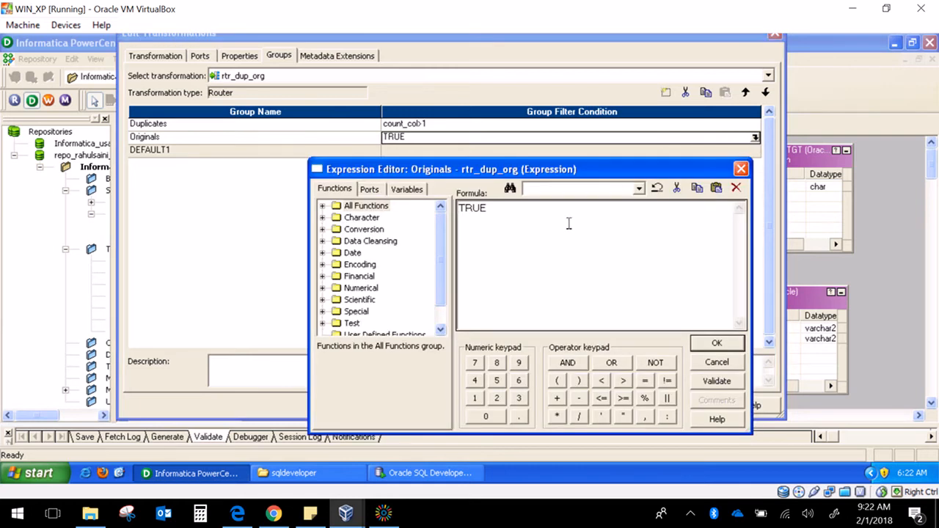
drag(567, 225, 418, 214)
click(386, 196)
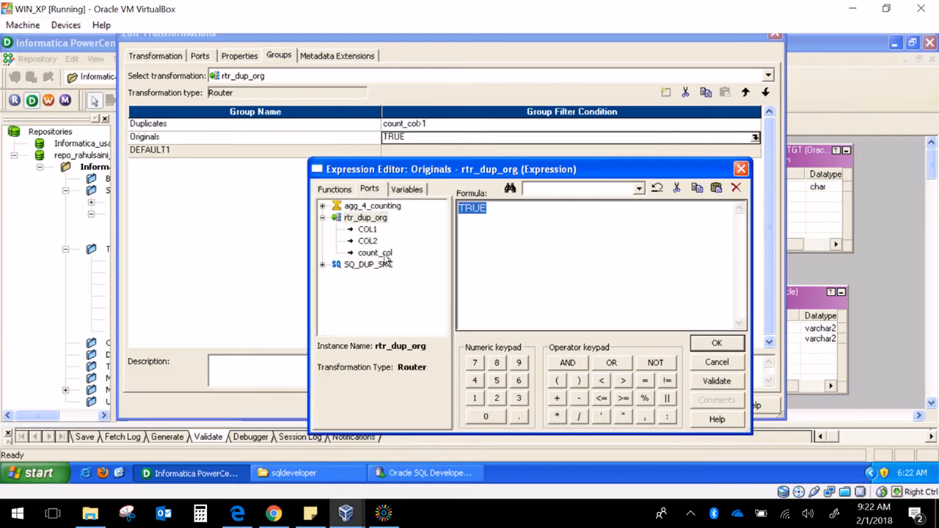
double_click(384, 253)
text(=1)
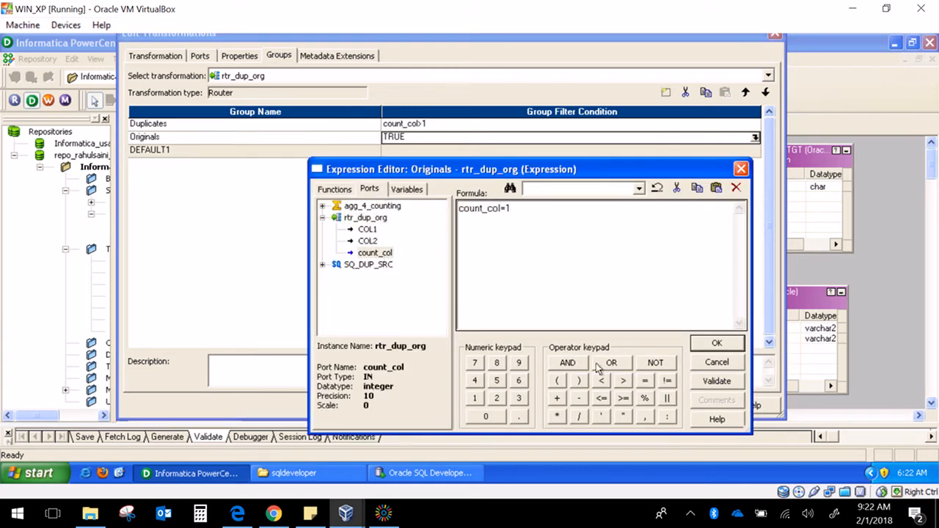
click(711, 383)
click(529, 324)
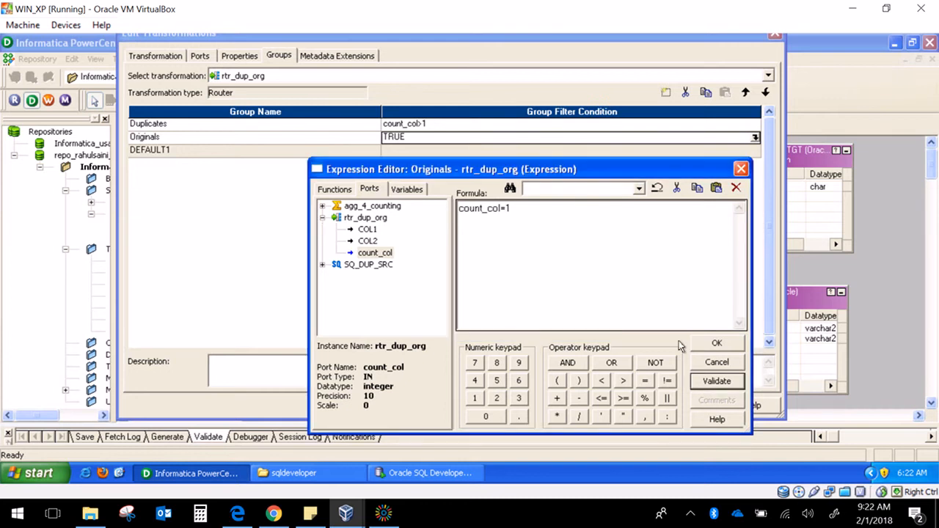
click(700, 348)
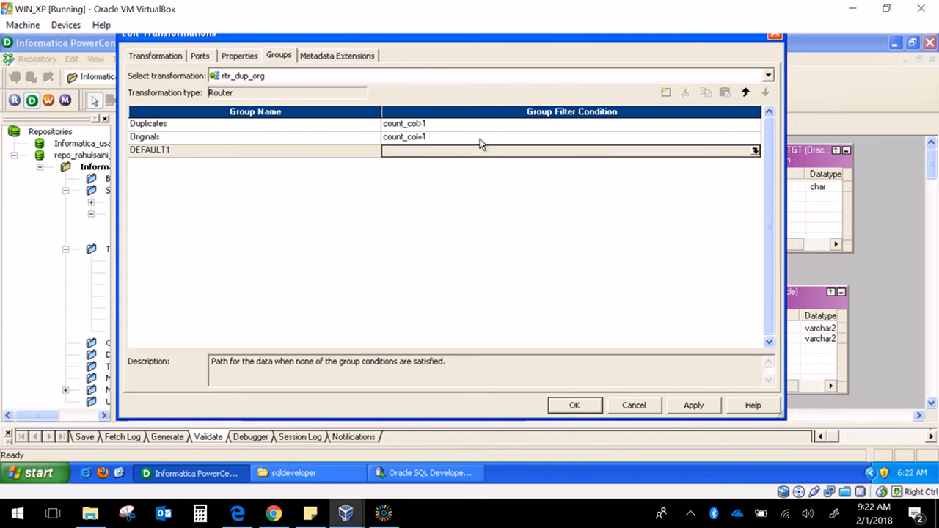
Apply the group changes to rtr_dup_org, close its editor and enlarge the router downward to show all groups' ports
click(689, 405)
click(575, 406)
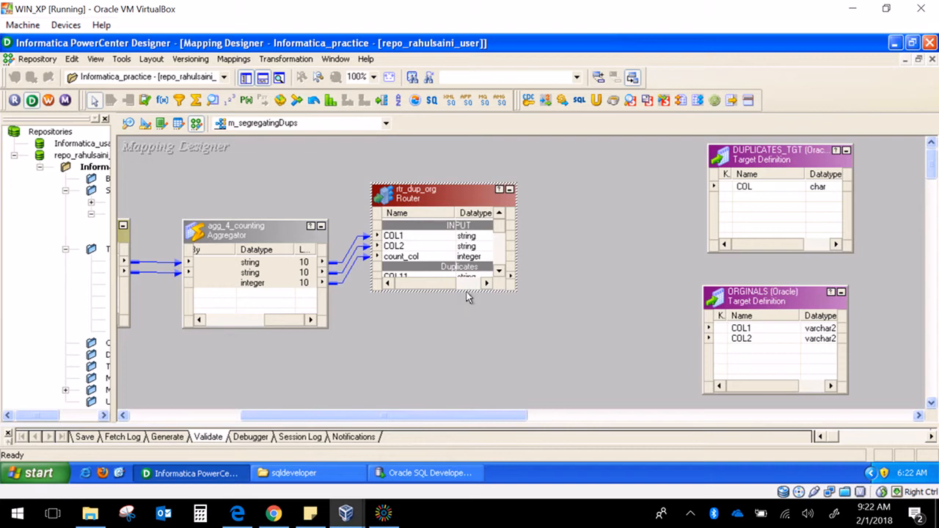
drag(466, 294, 467, 451)
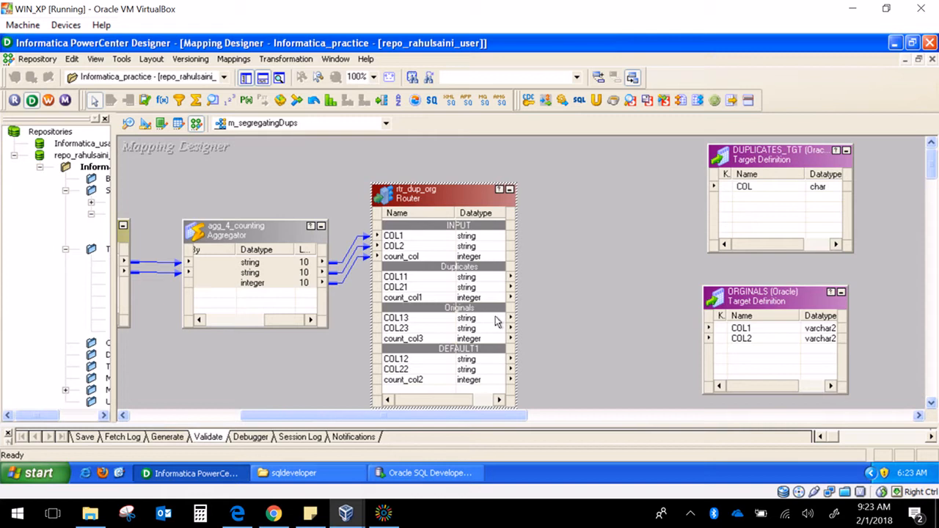
Compare the COL11 and COL21 ports of the router's Duplicates group with the columns of DUPLICATES_TGT
click(456, 279)
shift+click(446, 288)
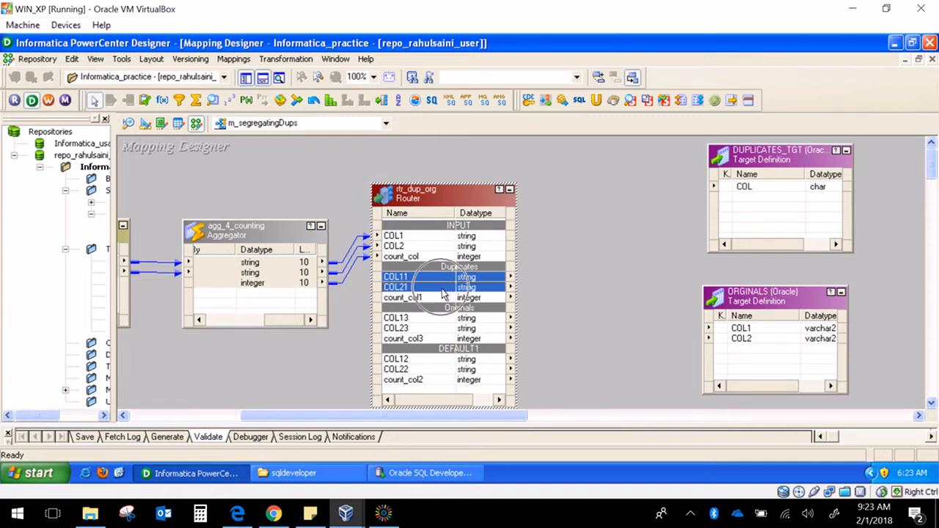
drag(446, 288, 466, 286)
click(785, 185)
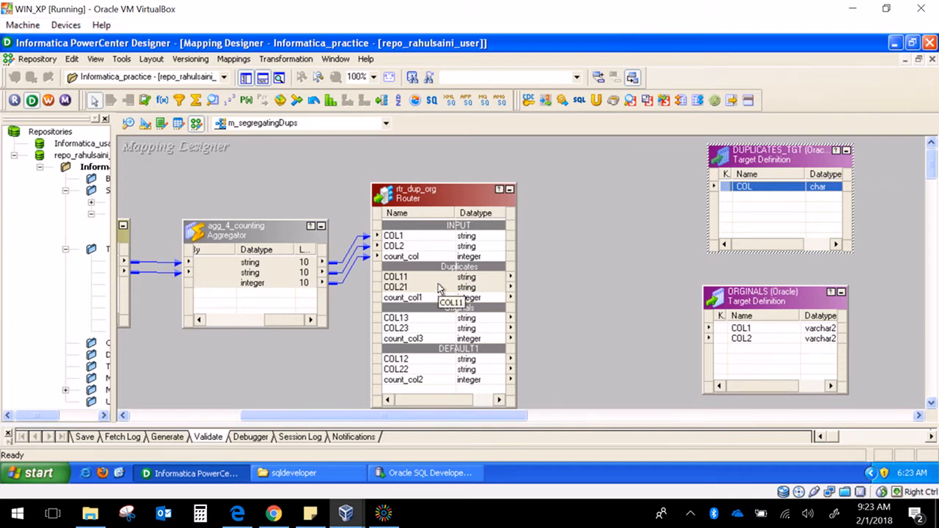
Delete the DUPLICATES_TGT target definition from the m_segregatingDups mapping and confirm the deletion
right_click(810, 157)
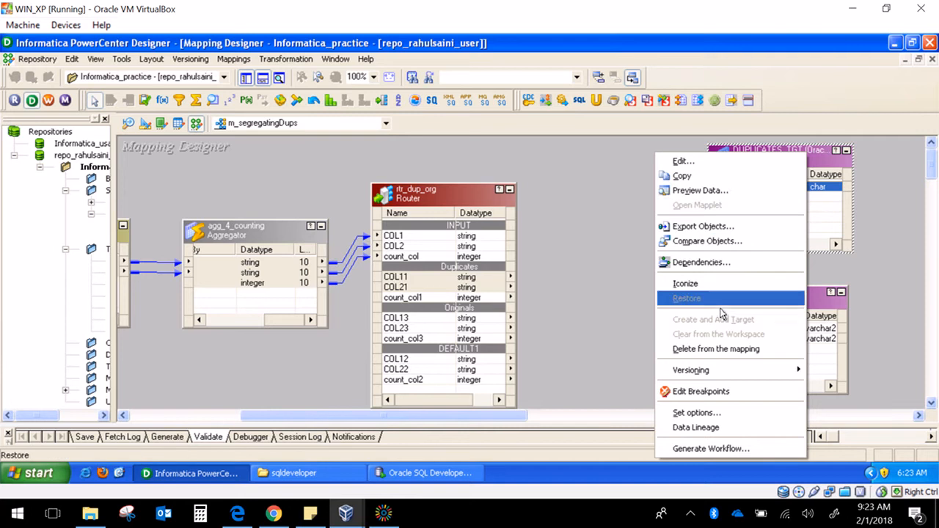
click(705, 349)
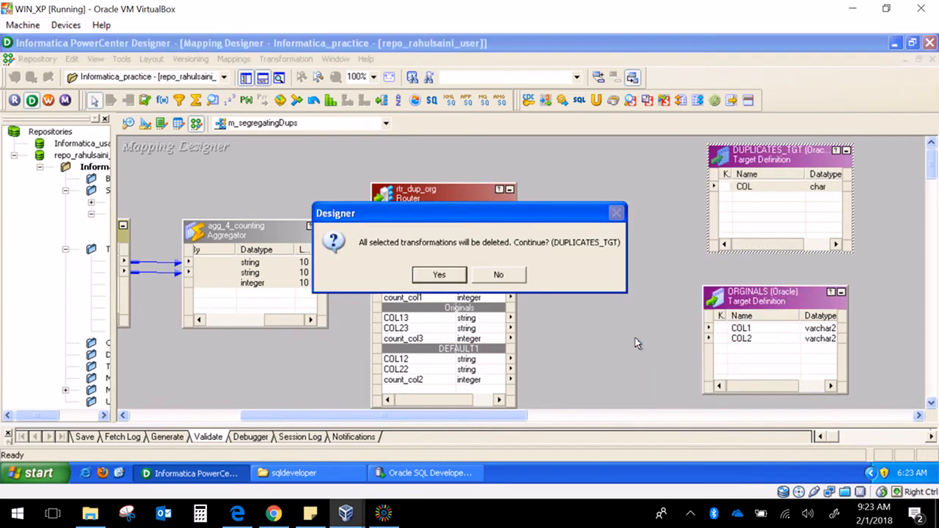
click(438, 274)
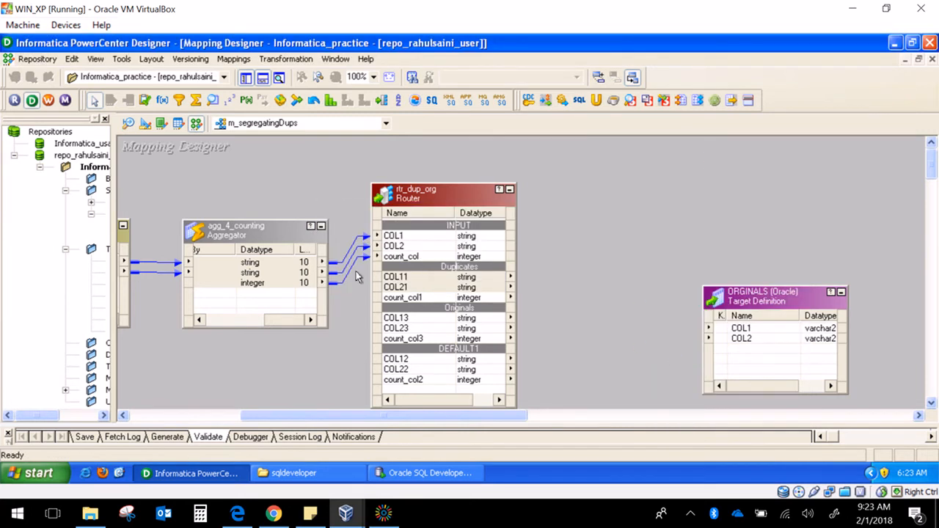
Switch to the Target Designer and delete the DUPLICATES_TGT target table from the Informatica_practice folder
click(145, 123)
drag(112, 251, 239, 253)
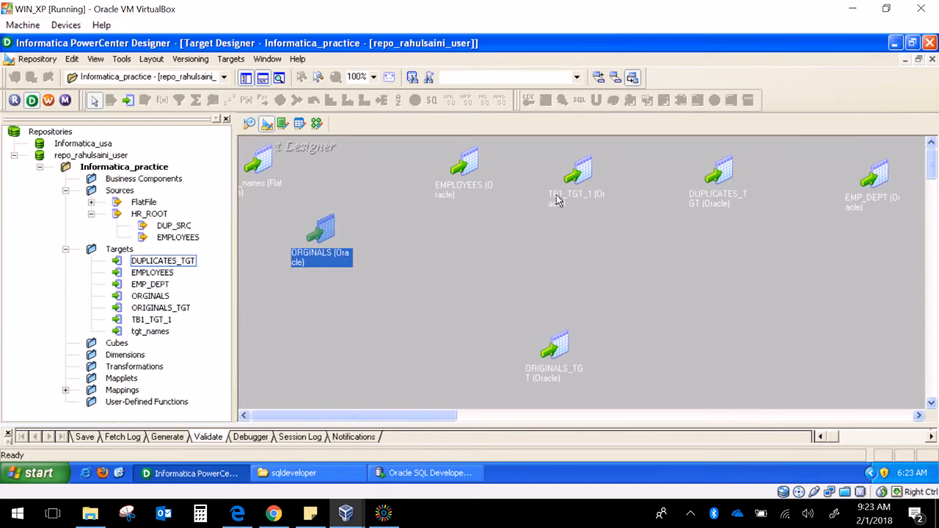
double_click(740, 198)
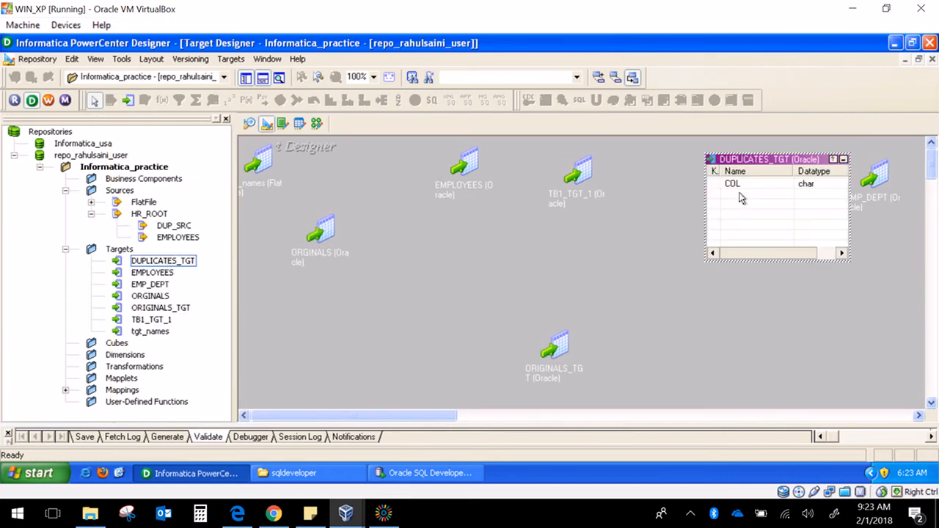
right_click(792, 169)
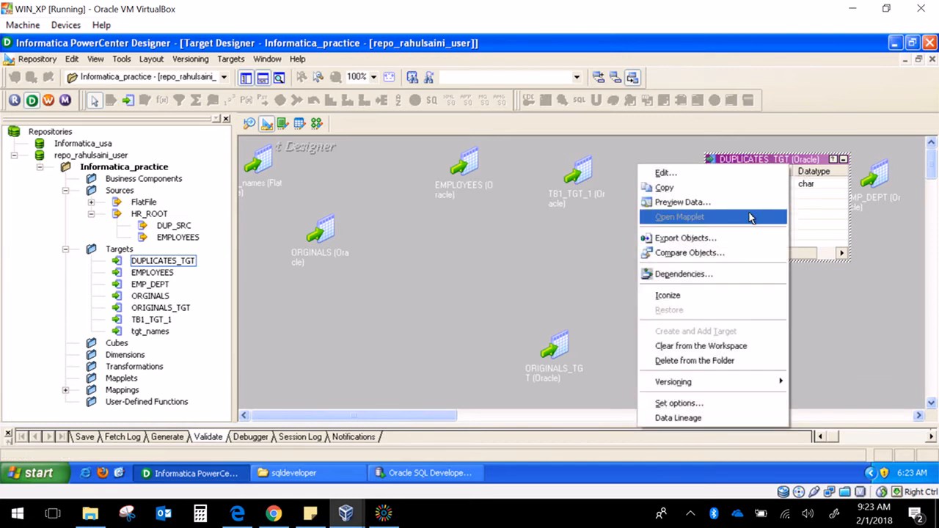
click(709, 361)
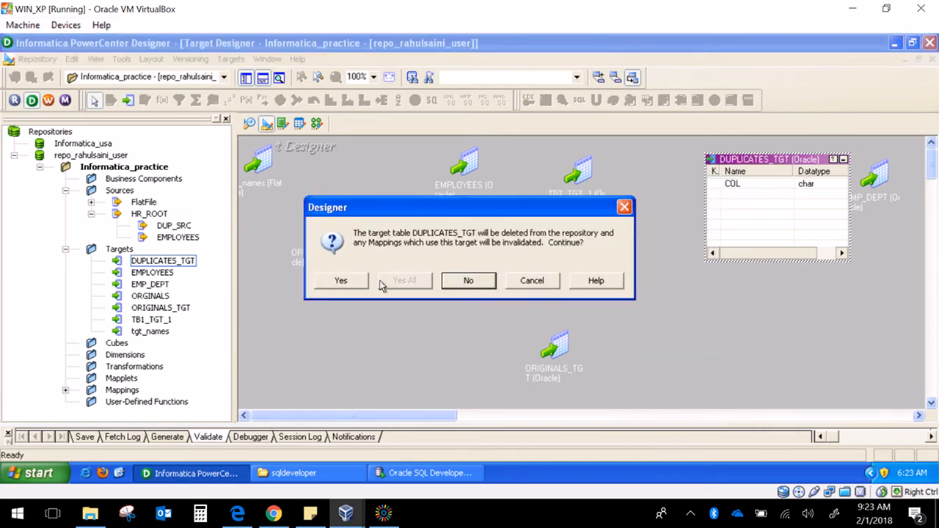
click(351, 282)
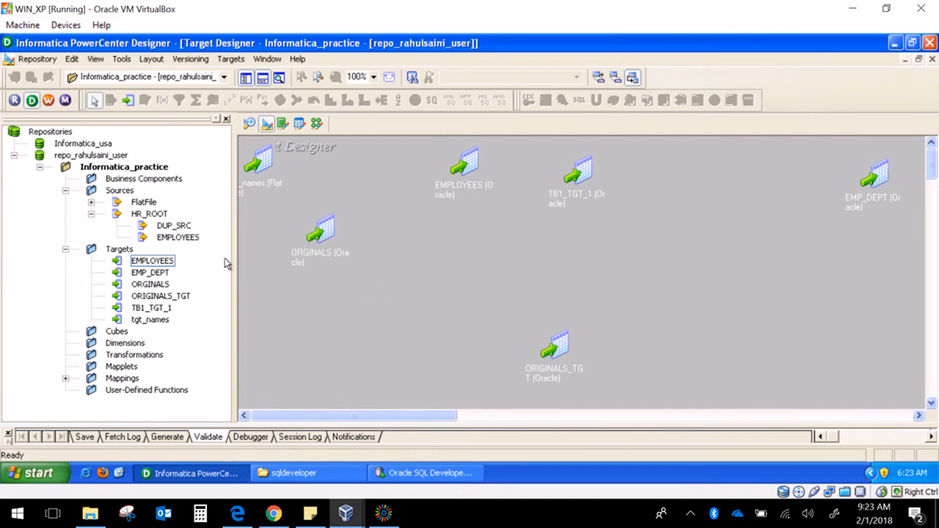
Try to import the DUPLICATES_TGT table from the EMP_TGT schema through the emp_tgt ODBC data source, then cancel the table renaming
click(128, 260)
click(119, 250)
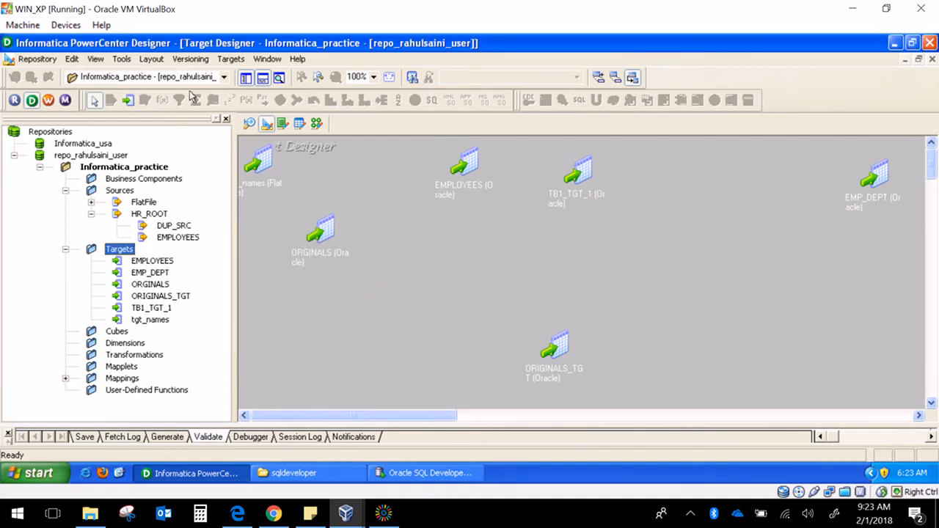
click(230, 59)
click(229, 74)
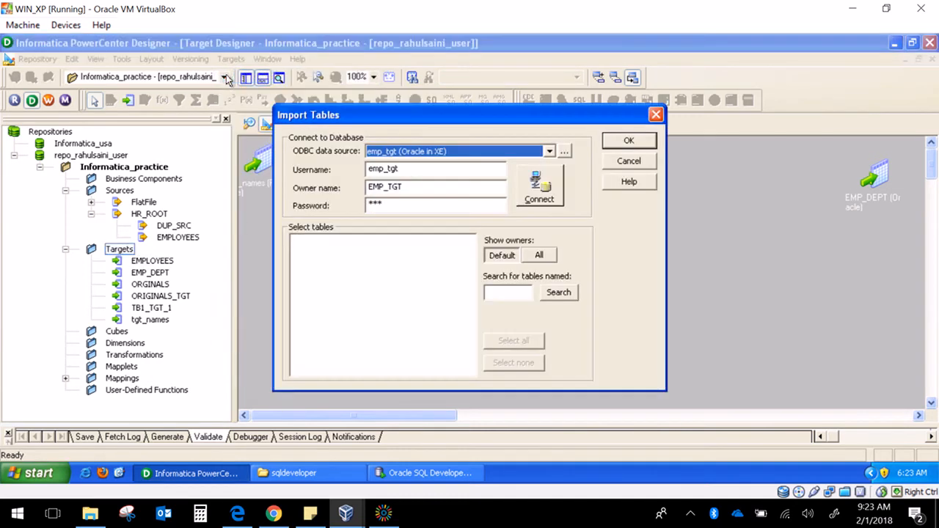
click(534, 196)
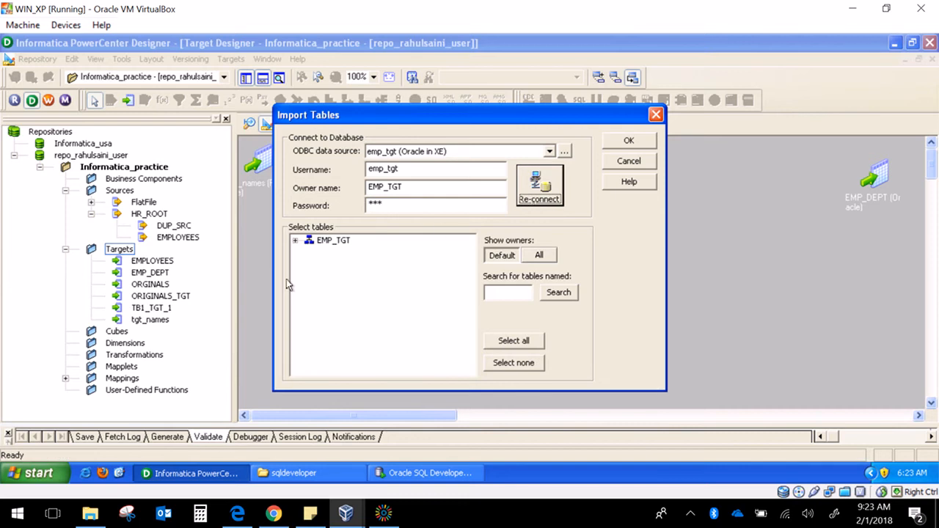
click(295, 241)
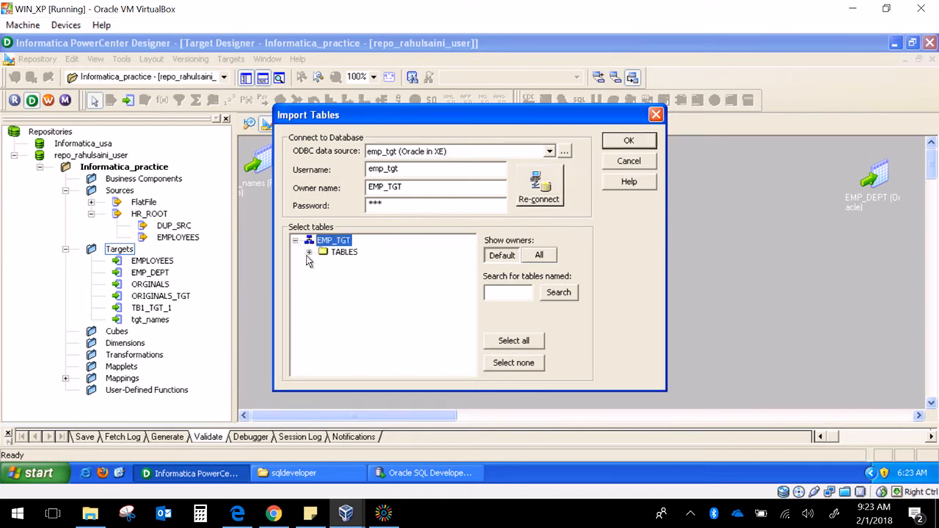
click(309, 252)
click(342, 277)
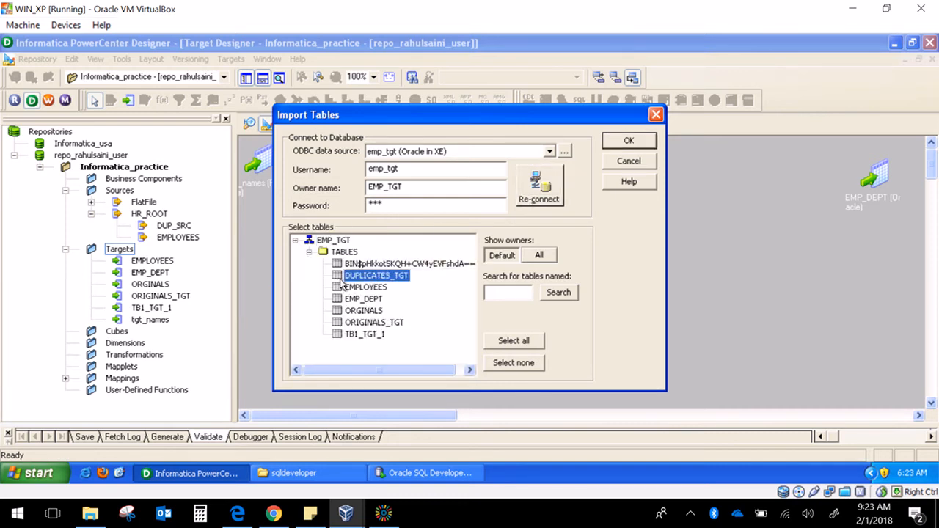
click(620, 143)
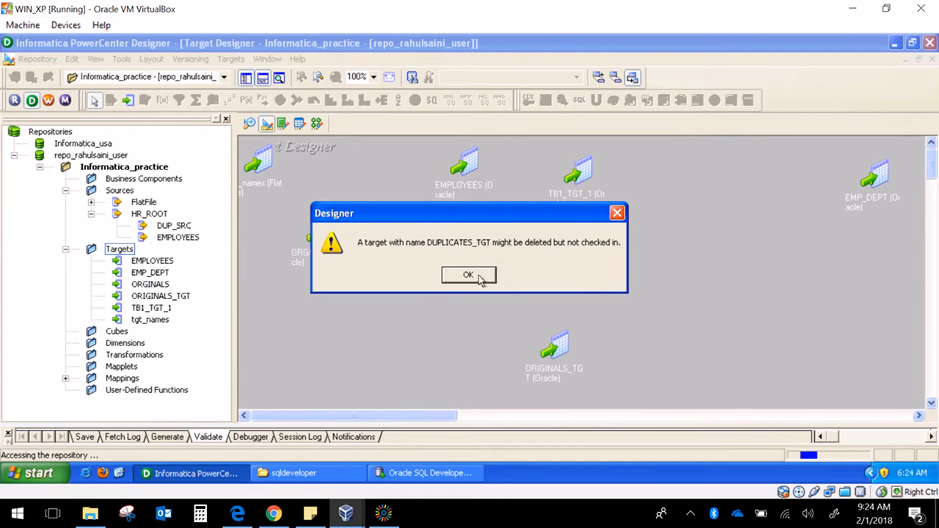
click(469, 275)
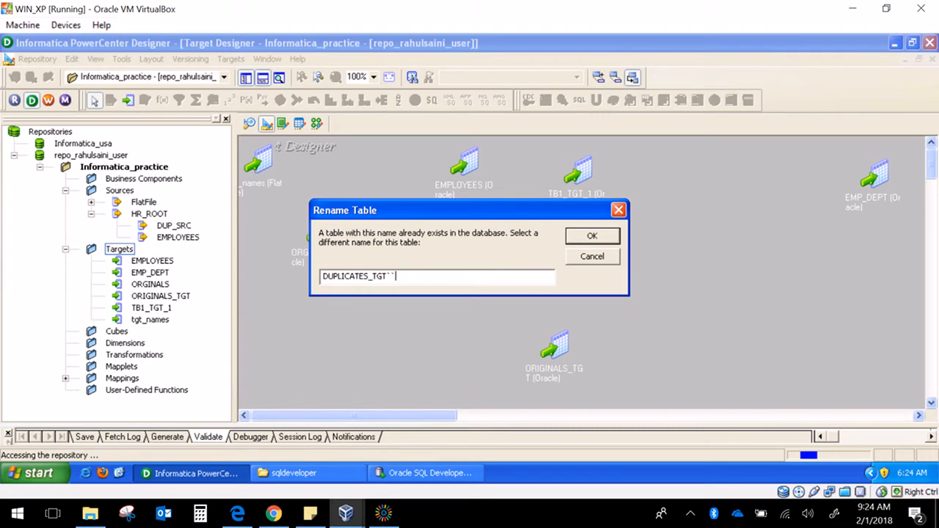
key(Escape)
Save the repository changes, then import the DUPLICATES_TGT table from the EMP_TGT schema through the emp_tgt ODBC data source
key(ctrl+s)
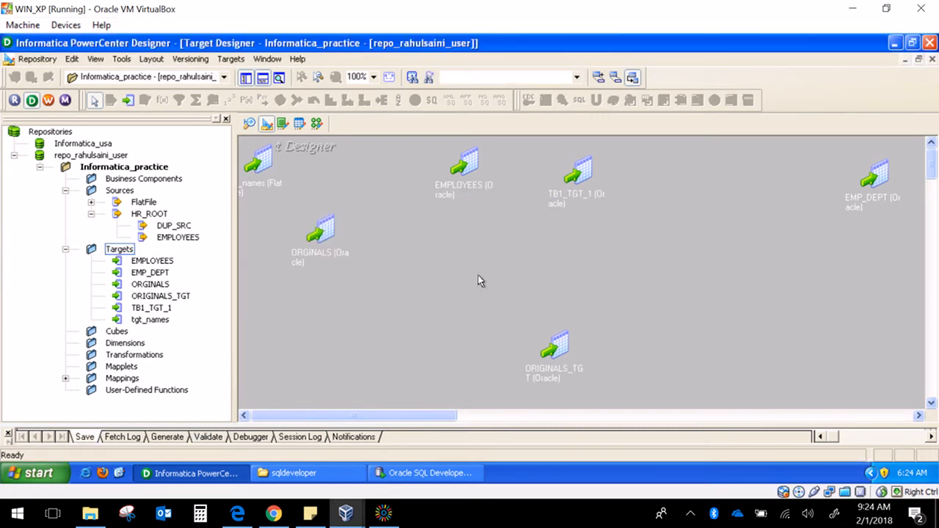
click(230, 59)
click(224, 77)
click(539, 187)
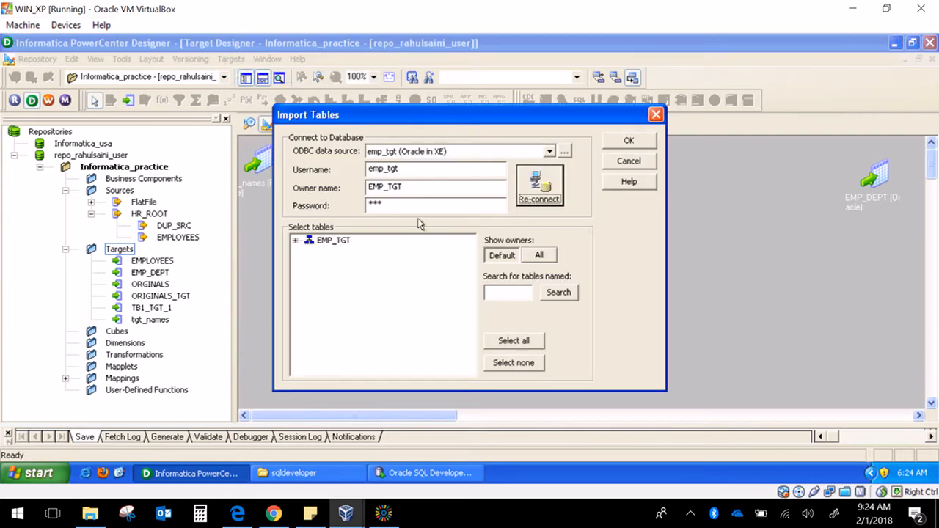
double_click(334, 241)
double_click(328, 253)
click(347, 277)
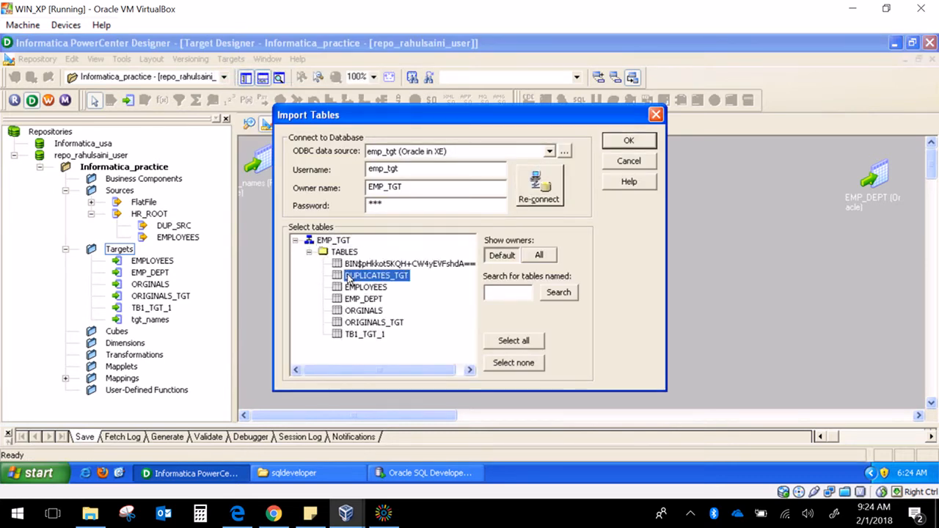
click(629, 140)
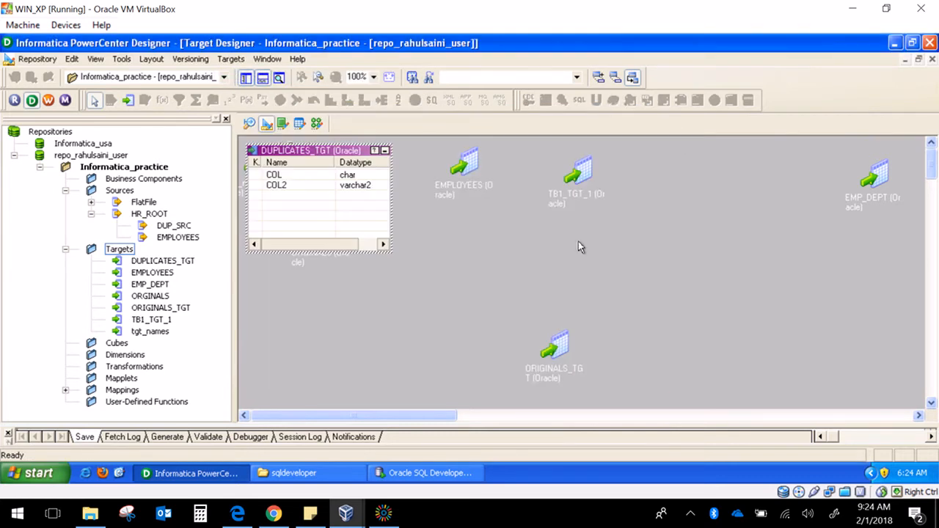
Return to the Mapping Designer and add the re-imported DUPLICATES_TGT target to the m_segregatingDups mapping
drag(302, 157, 680, 214)
click(316, 123)
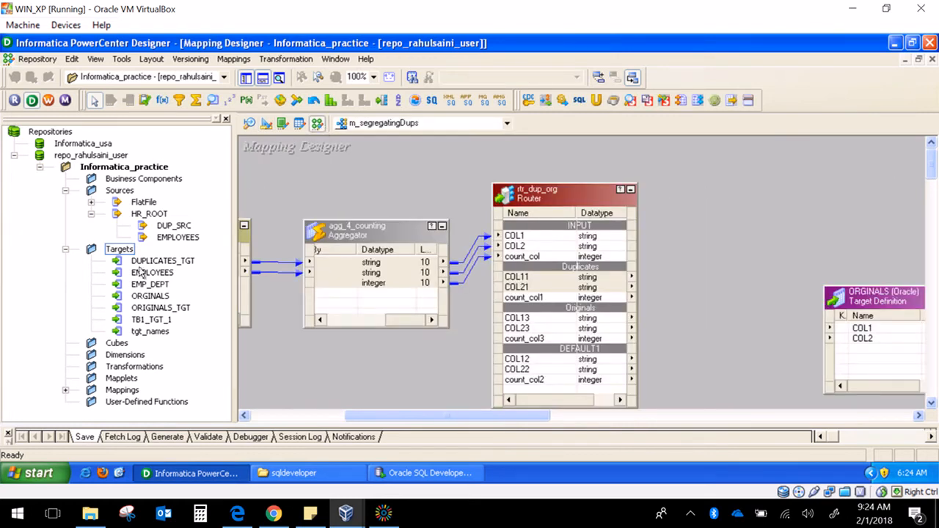
drag(150, 261, 807, 179)
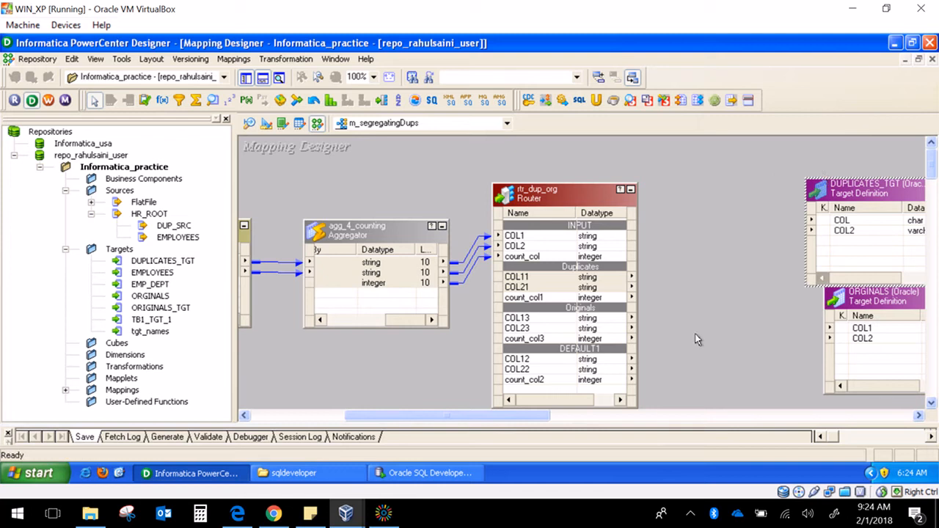
Place DUPLICATES_TGT above ORGINALS and link the router's COL11 and COL21 to it, and COL13 and COL23 to ORGINALS
drag(548, 418, 600, 417)
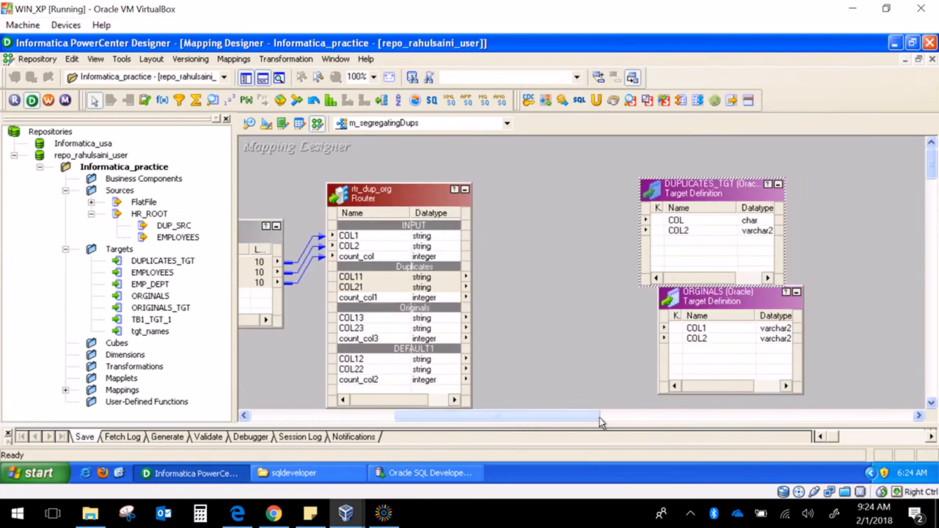
drag(679, 207, 672, 170)
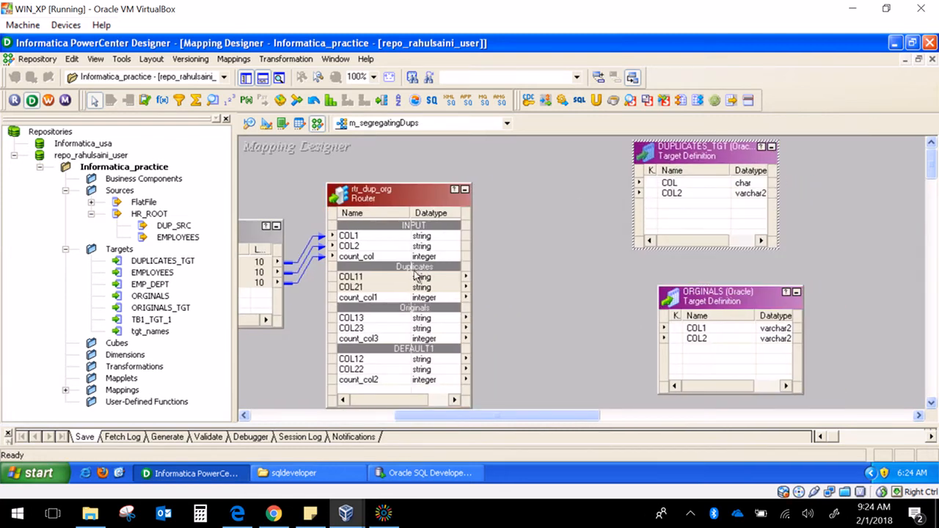
drag(410, 287, 661, 183)
drag(382, 319, 680, 336)
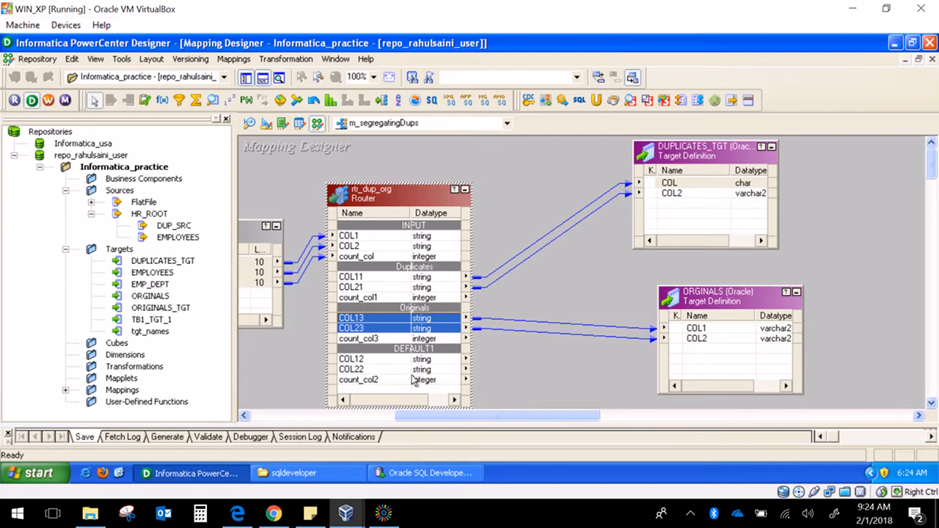
Enlarge the output window and review the save log of the m_segregatingDups mapping
click(434, 431)
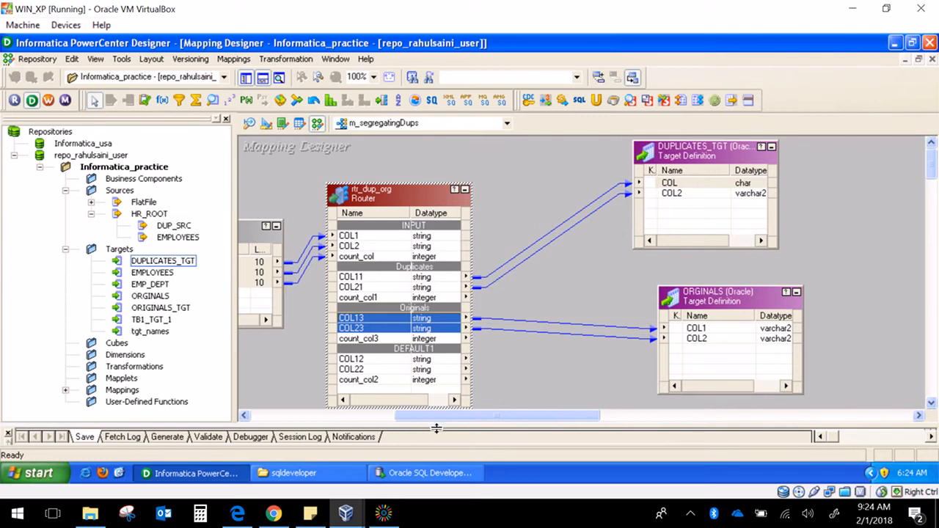
drag(434, 433, 366, 291)
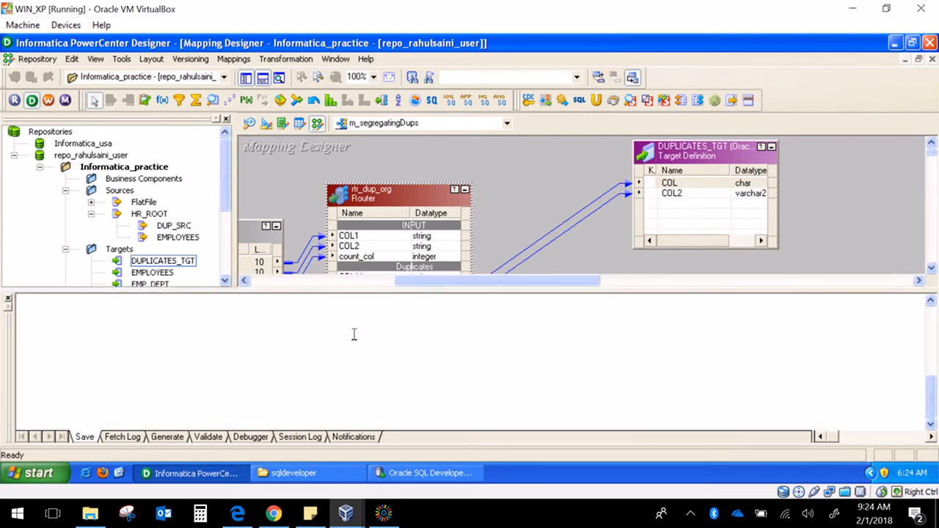
scroll(355, 334, down, 3)
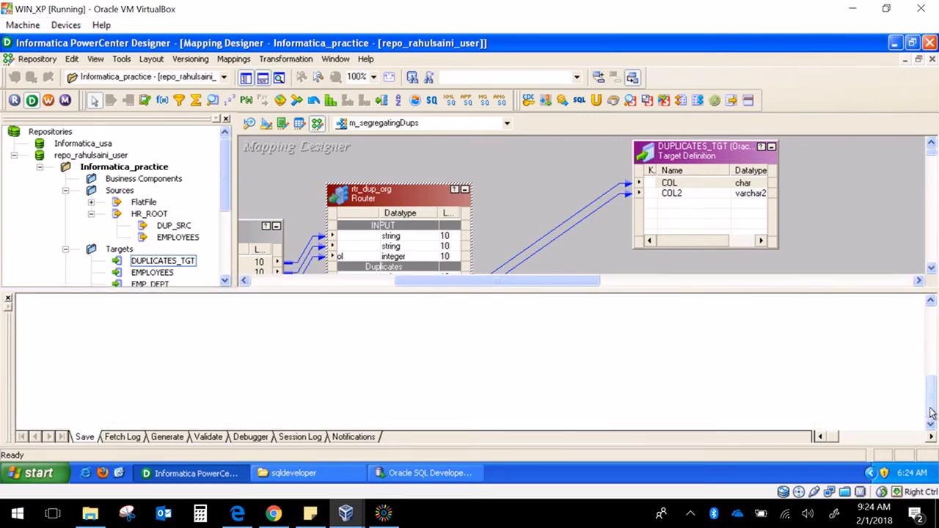
mouse_move(931, 413)
mouse_down()
mouse_move(917, 326)
mouse_move(926, 413)
mouse_up()
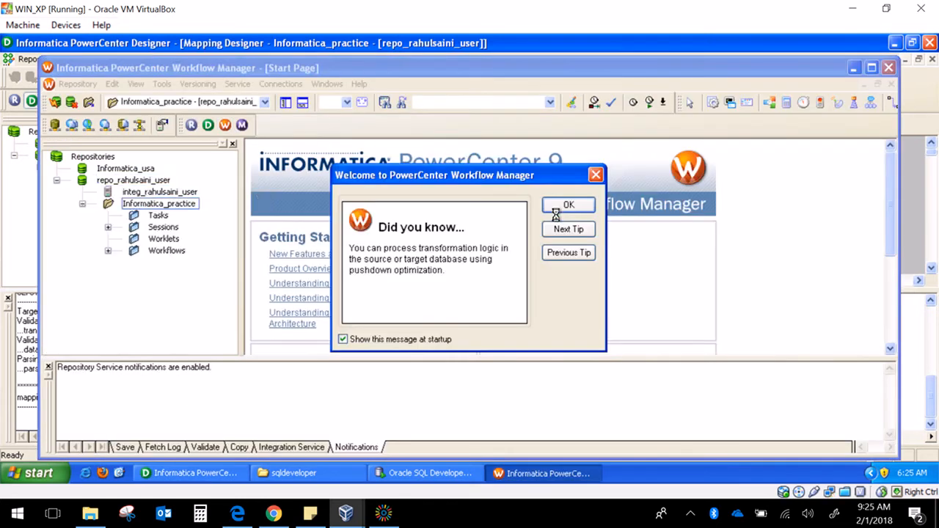
Switch to PowerCenter Workflow Manager, dismiss the welcome tip, and open the Task Developer in the maximized window
click(555, 207)
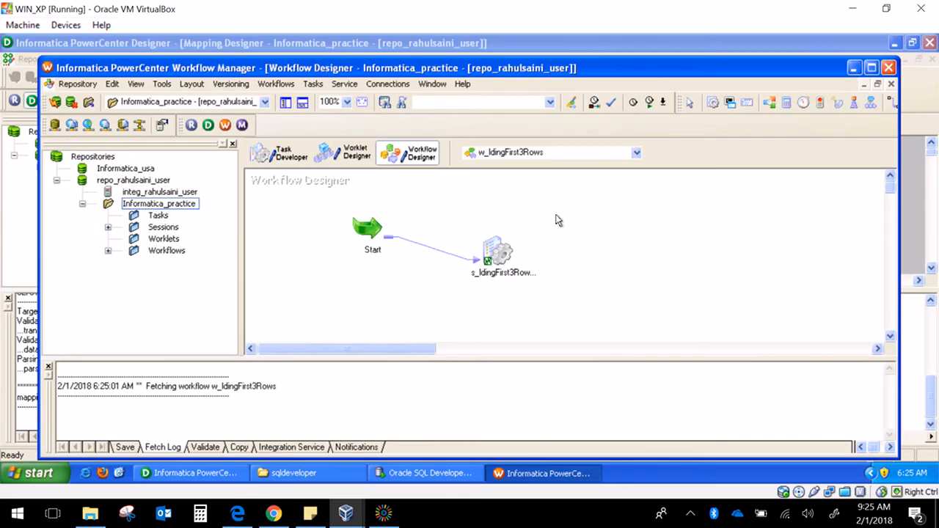
click(872, 69)
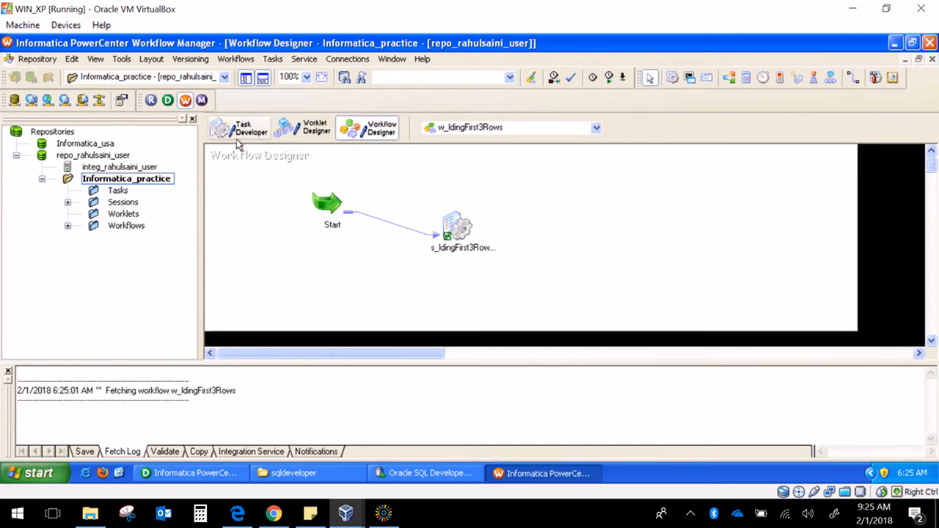
click(237, 133)
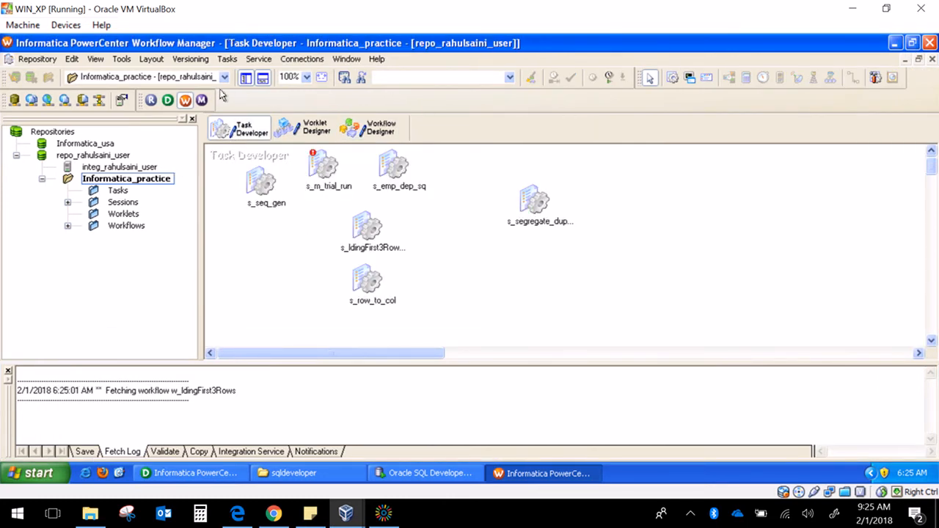
Create a Session task named s_segDups and associate it with the m_segregatingDups mapping
click(229, 62)
click(236, 78)
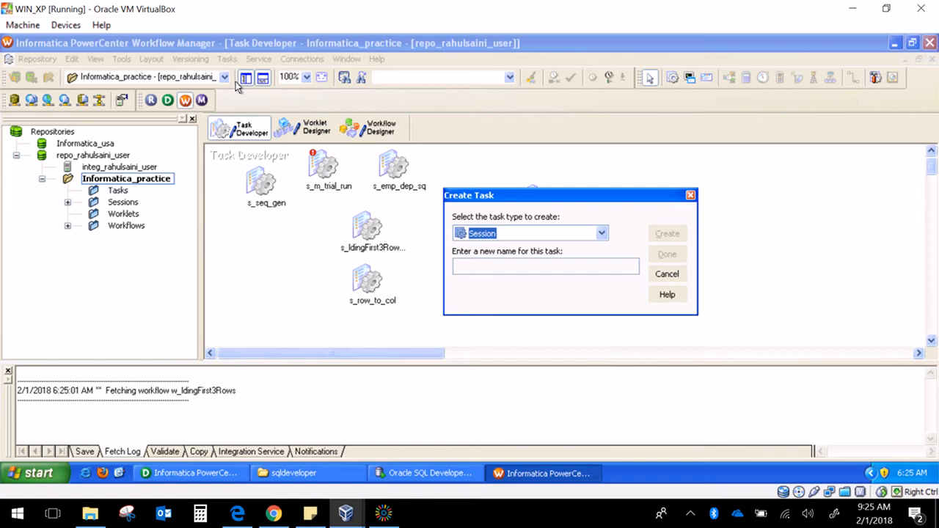
key(Tab)
text(s)
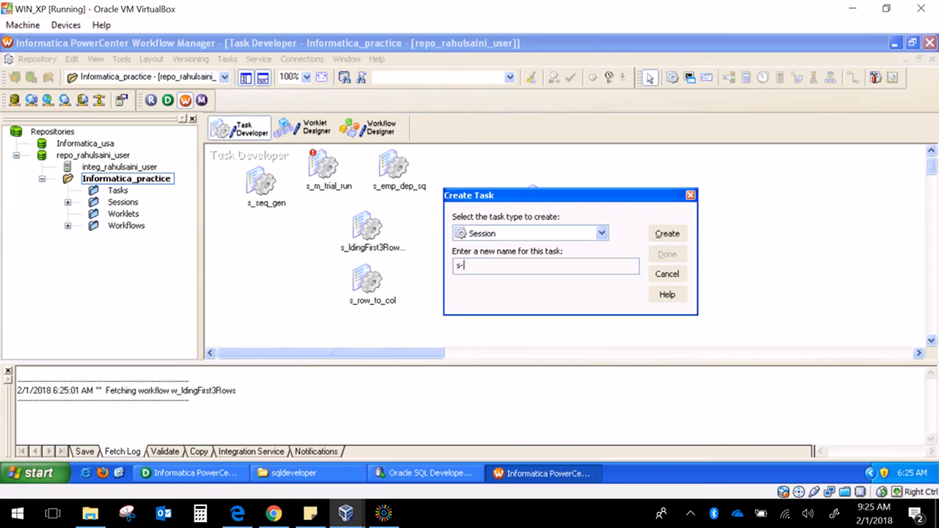
text(_segDups)
key(Return)
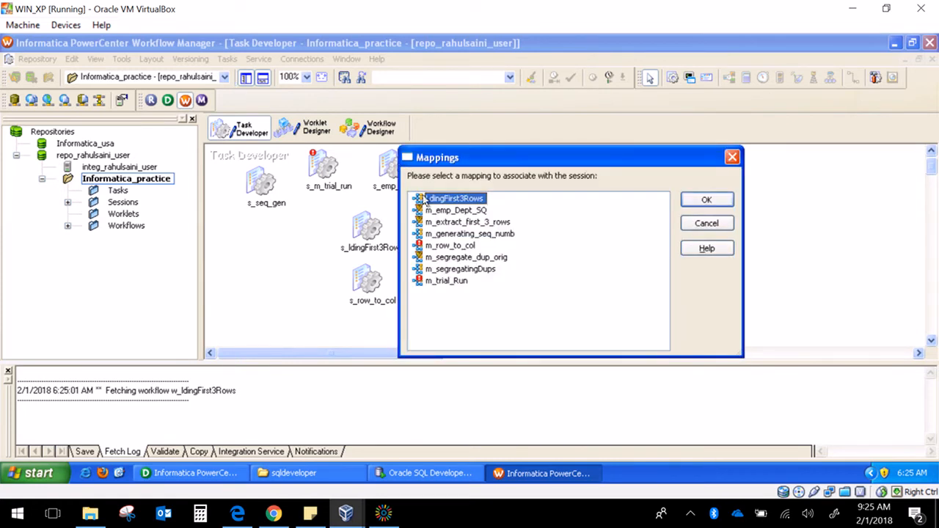
double_click(432, 269)
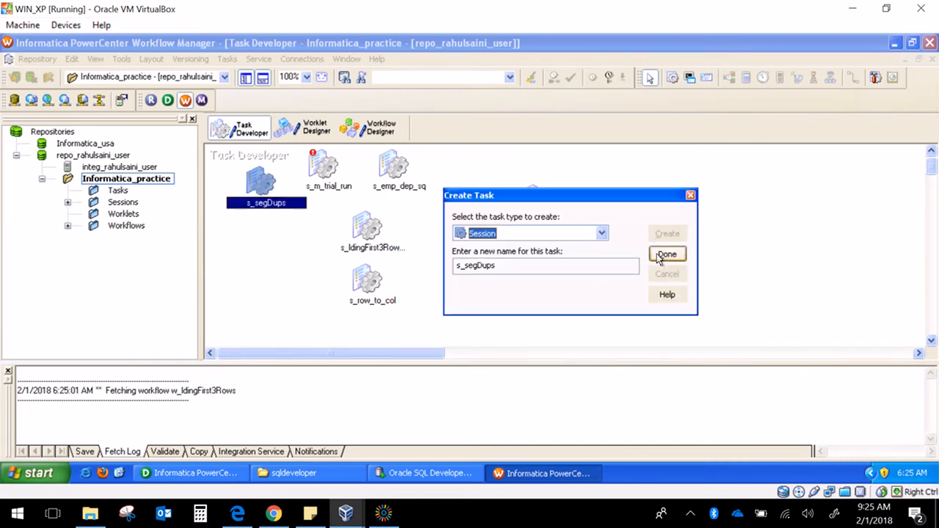
click(667, 254)
Open the s_segDups session for editing and display its mapping connections in the maximized dialog
drag(264, 201, 250, 200)
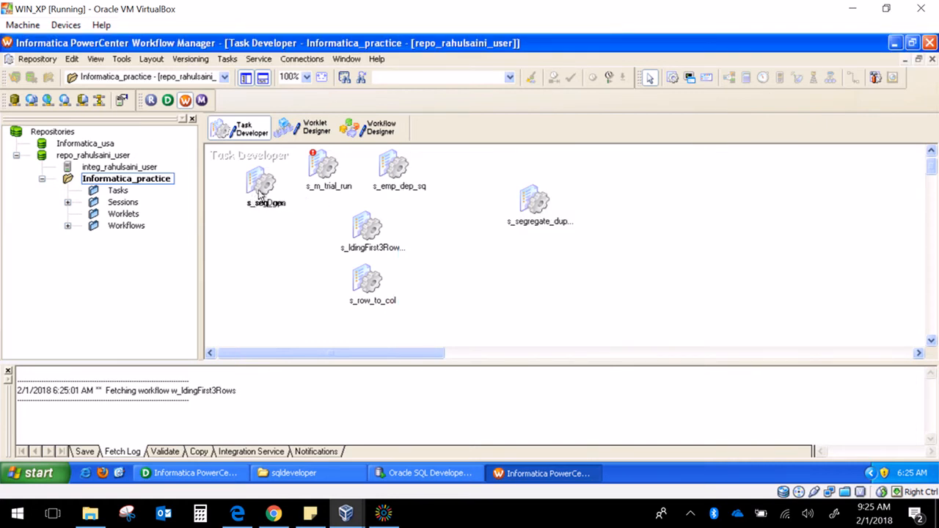
double_click(259, 190)
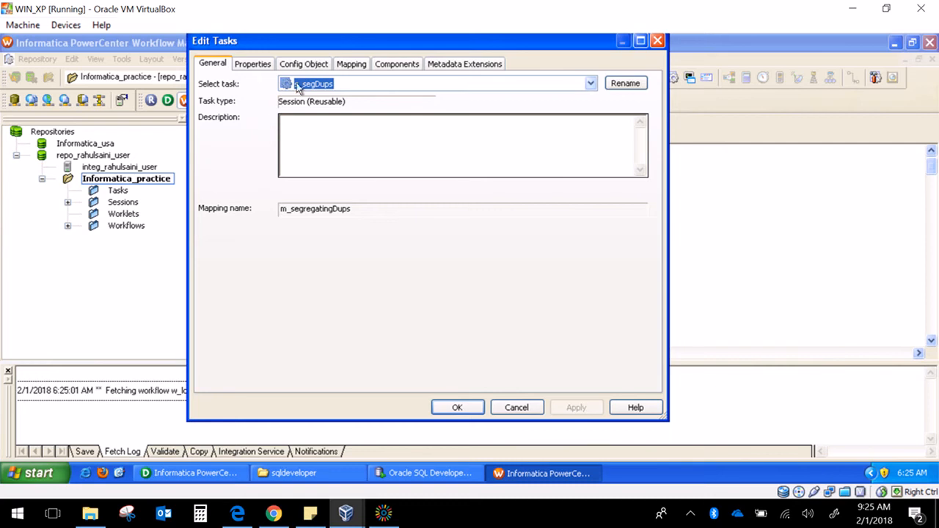
click(253, 64)
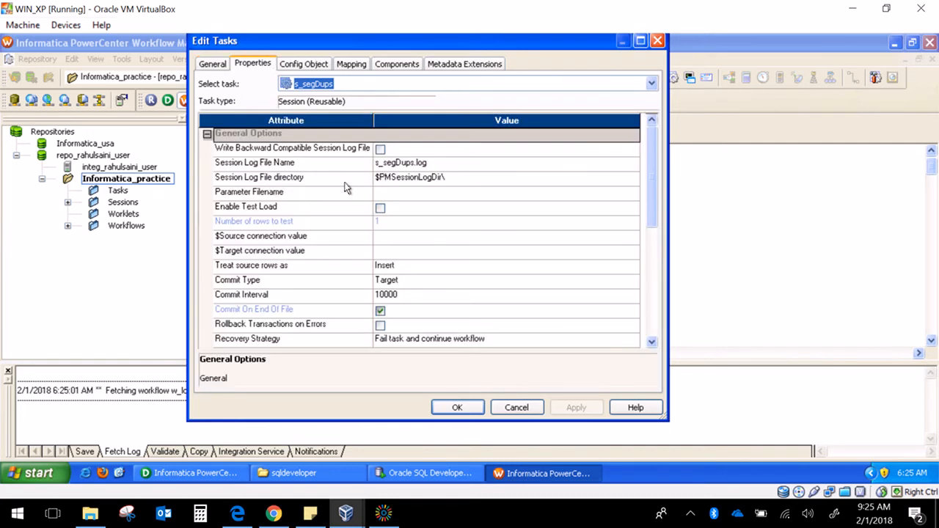
click(324, 65)
click(379, 67)
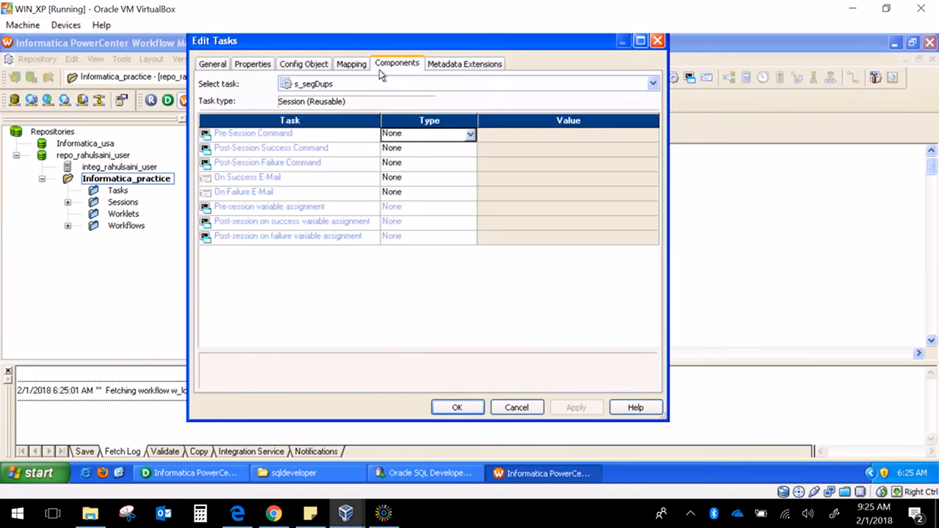
click(358, 65)
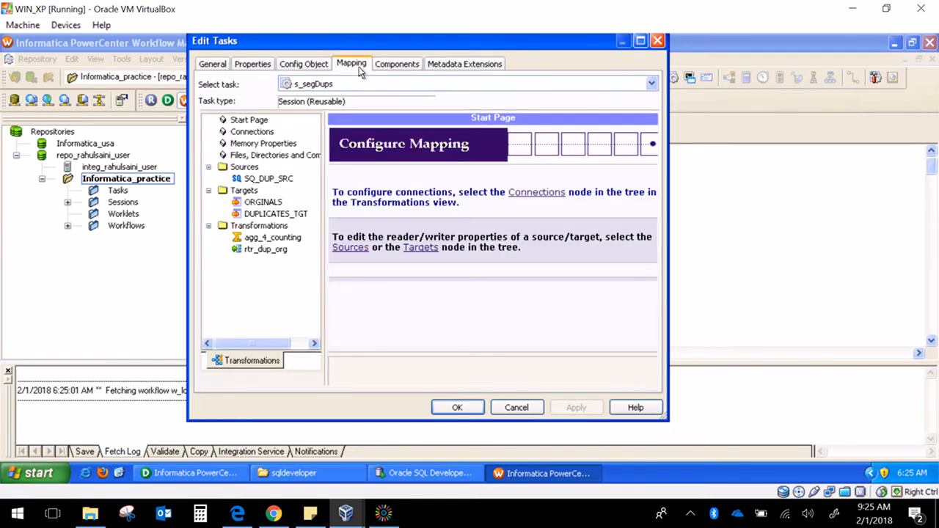
double_click(516, 42)
click(76, 135)
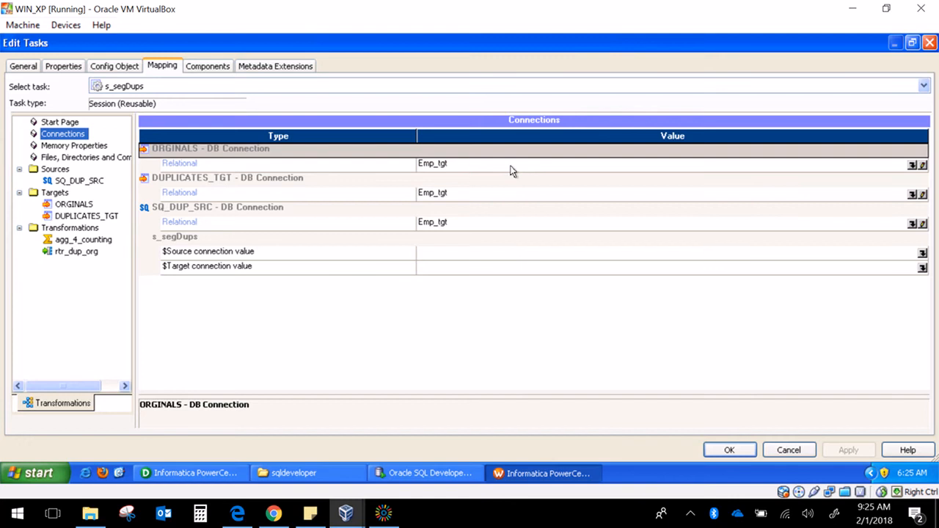
Set the relational connections of the ORGINALS target and the SQ_DUP_SRC source qualifier to HR_root_table
click(912, 165)
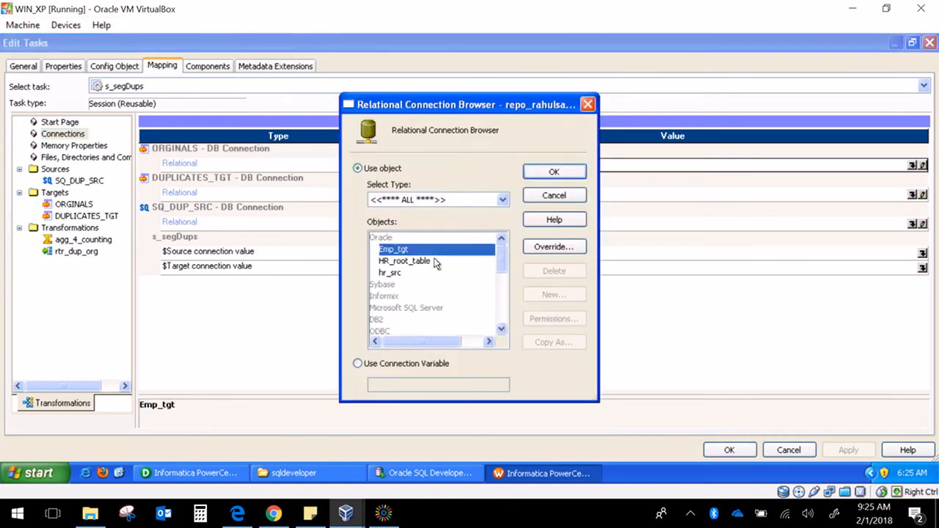
double_click(411, 261)
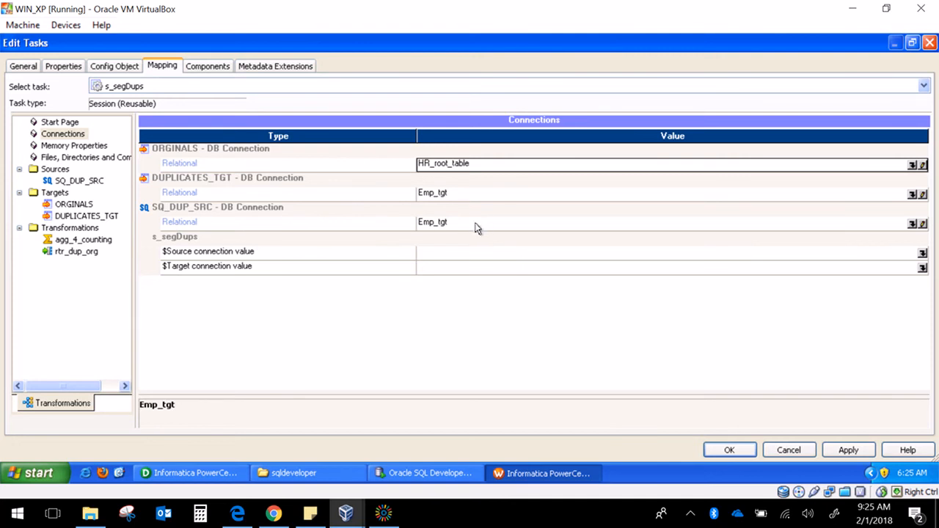
click(912, 223)
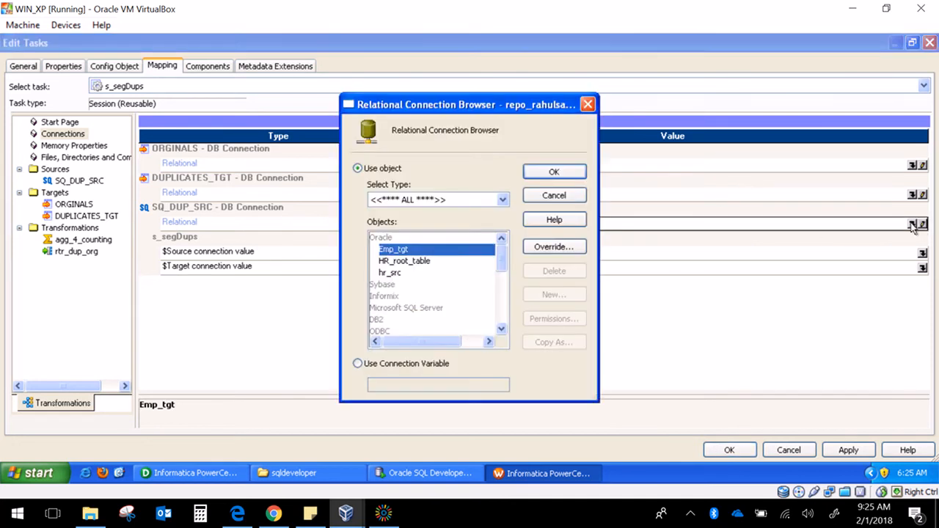
double_click(407, 261)
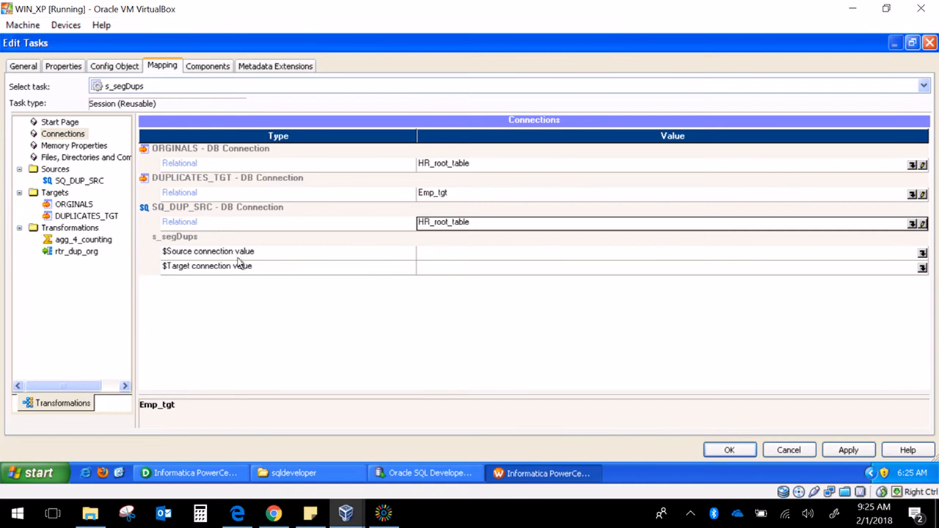
Set the session's $Source connection value to HR_root_table and $Target connection value to Emp_tgt, and accept the session settings
click(922, 254)
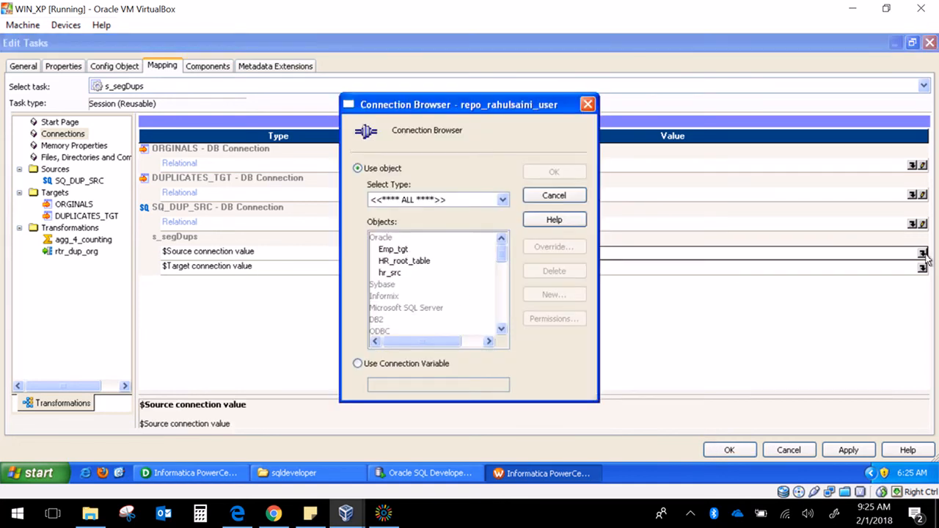
double_click(403, 261)
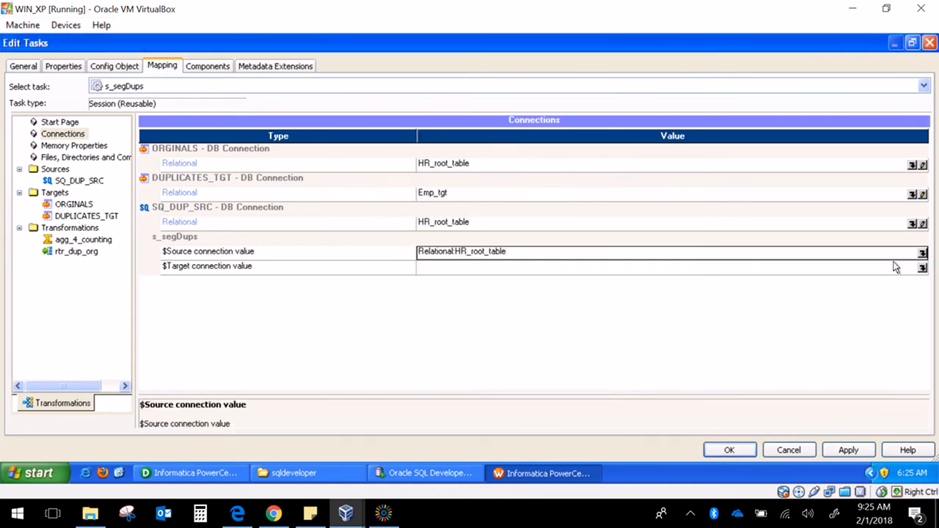
click(922, 268)
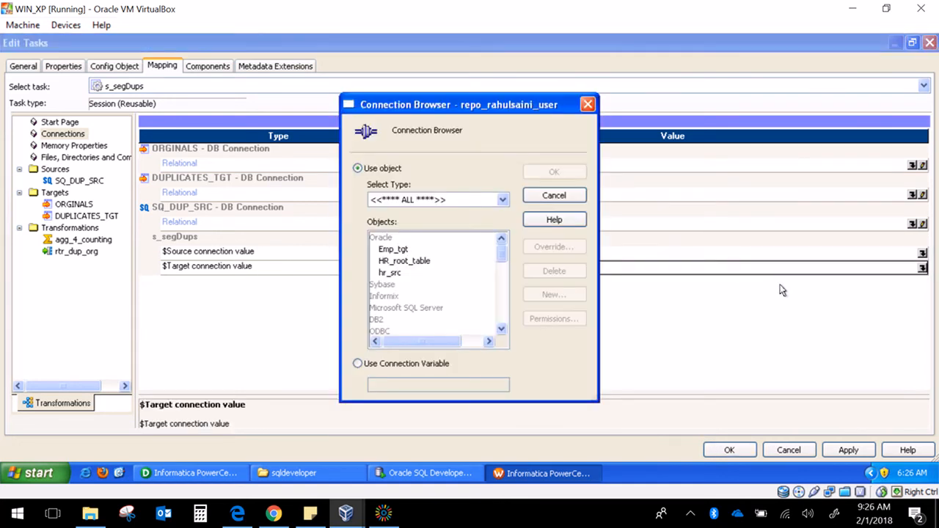
double_click(406, 251)
click(843, 447)
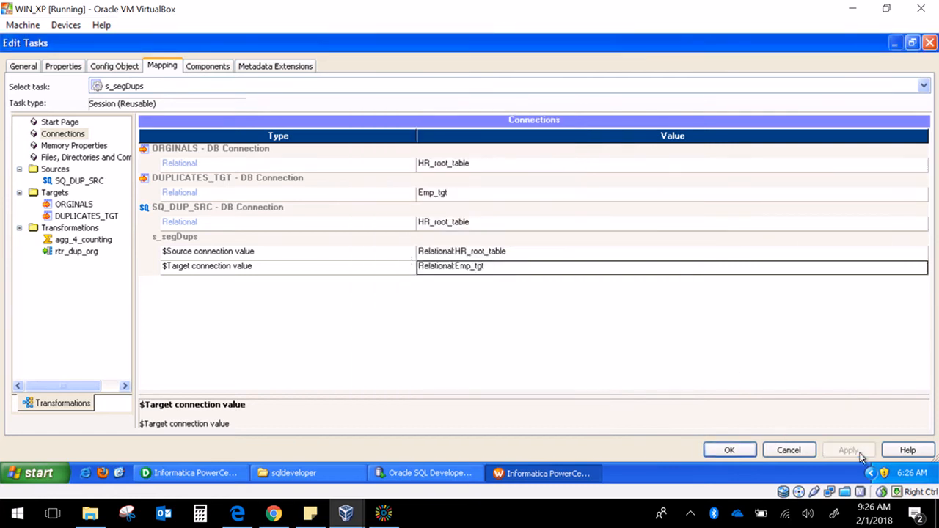
click(735, 453)
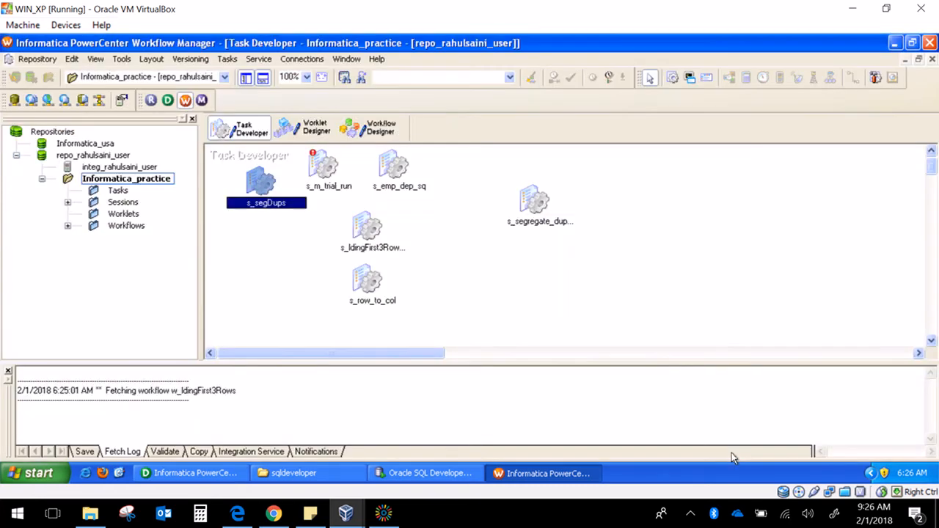
Switch to the Workflow Designer and delete the s_ldingFirst3Rows session from the w_ldingFirst3Rows workflow
right_click(469, 251)
click(445, 239)
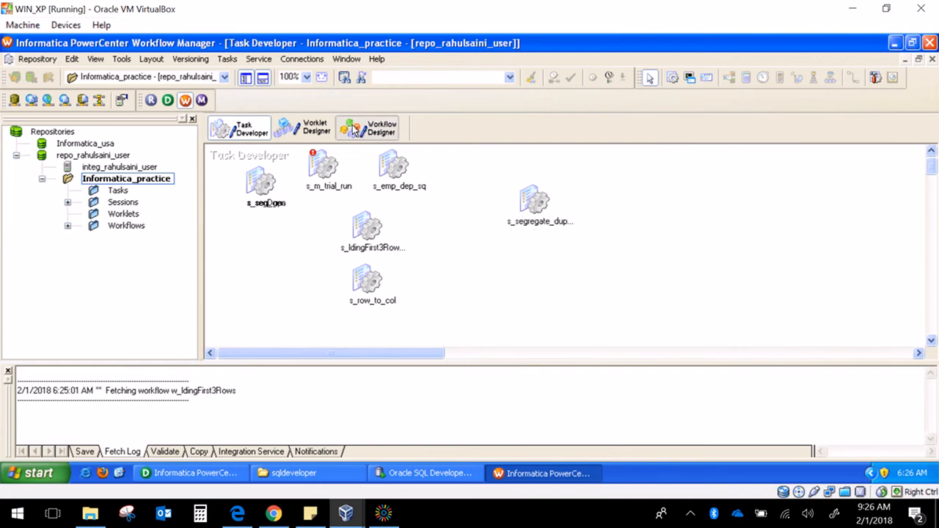
click(353, 130)
click(447, 236)
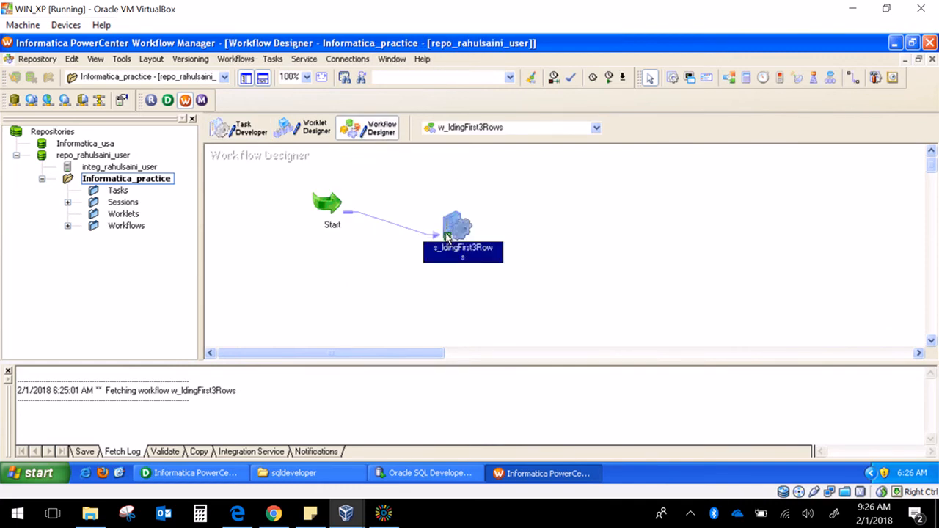
key(Delete)
key(Return)
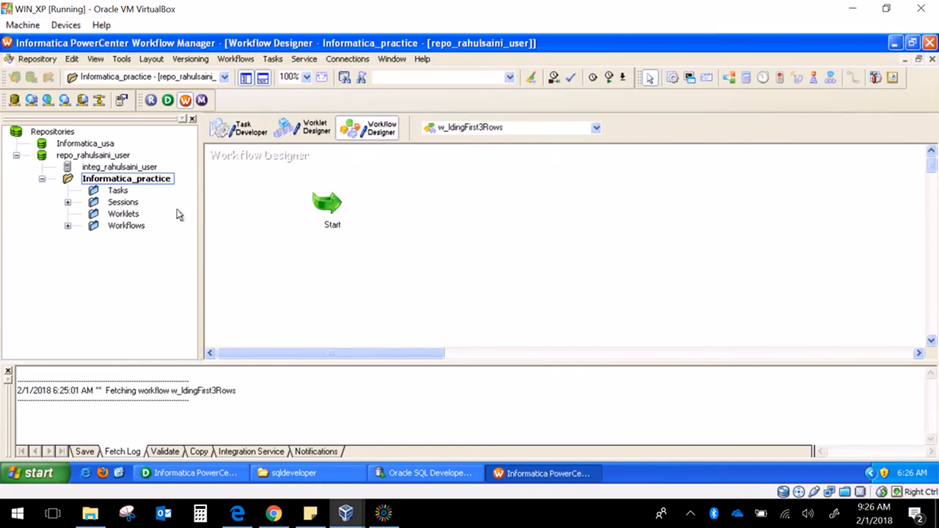
Create a new workflow named wf_segDups with the default settings
click(68, 226)
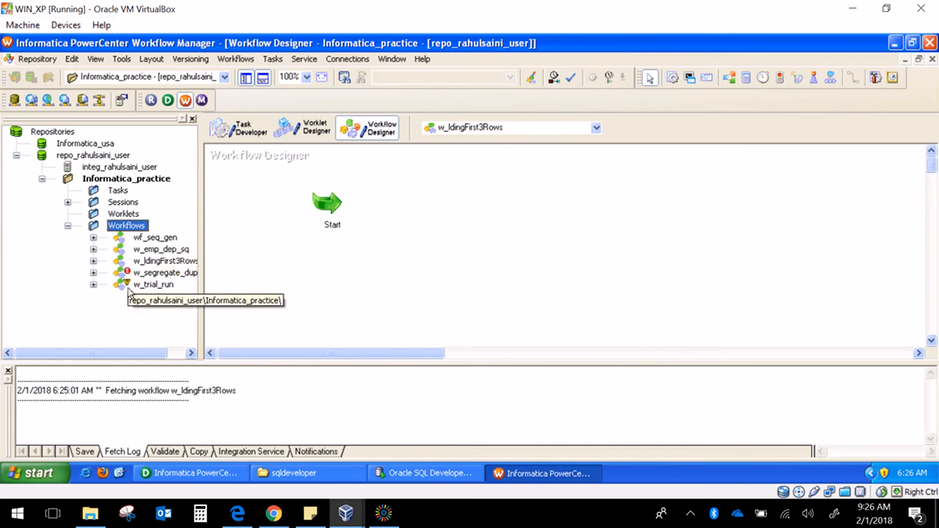
click(236, 59)
click(243, 76)
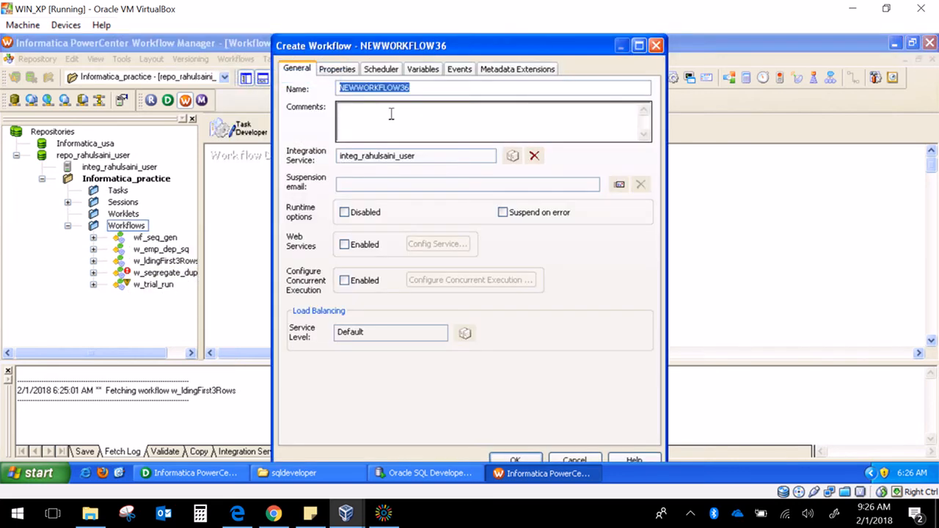
text(wf_segDups)
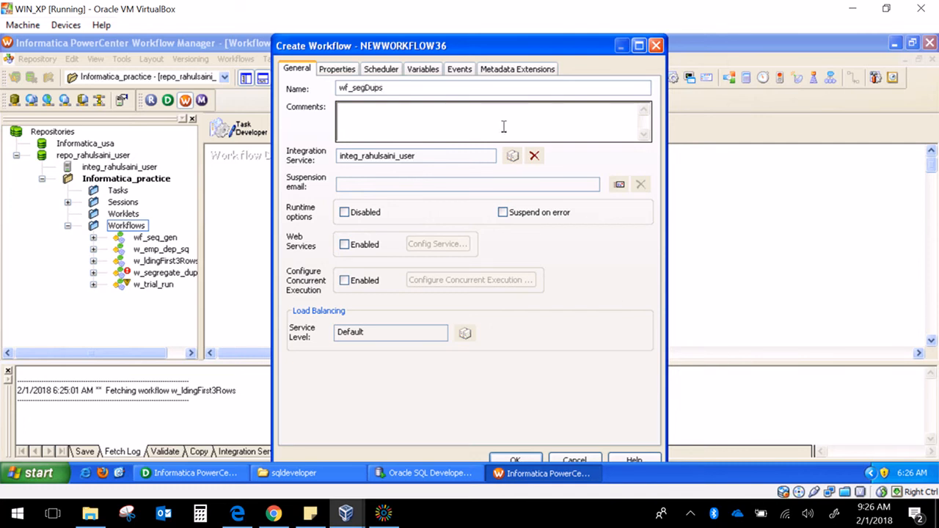
drag(559, 40, 556, 33)
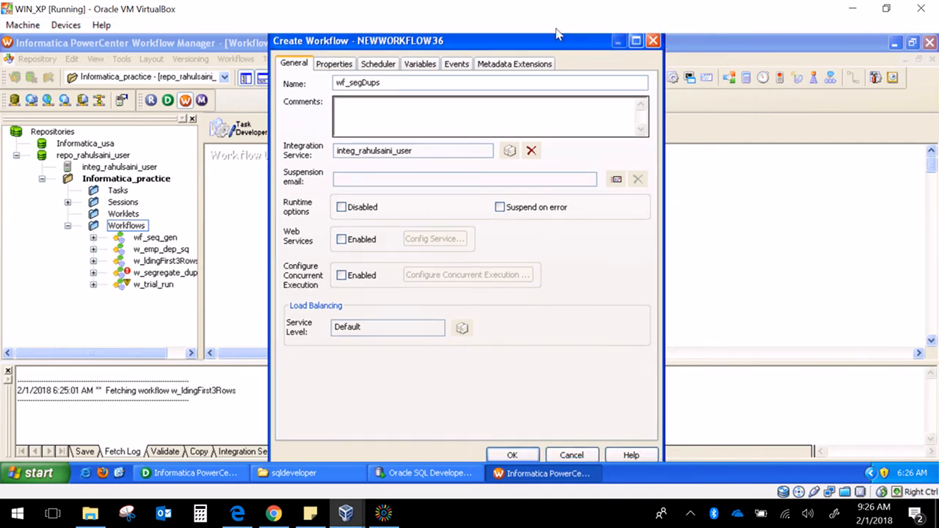
click(511, 454)
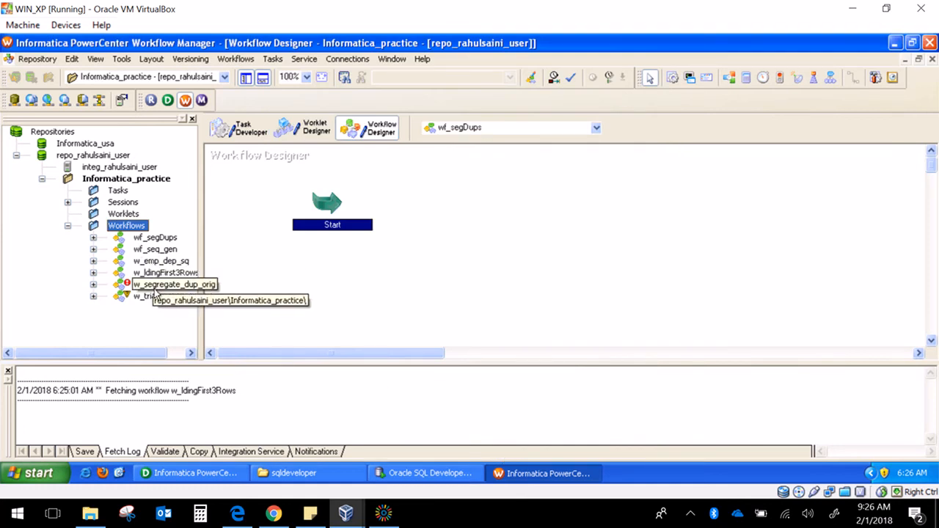
drag(157, 237, 477, 236)
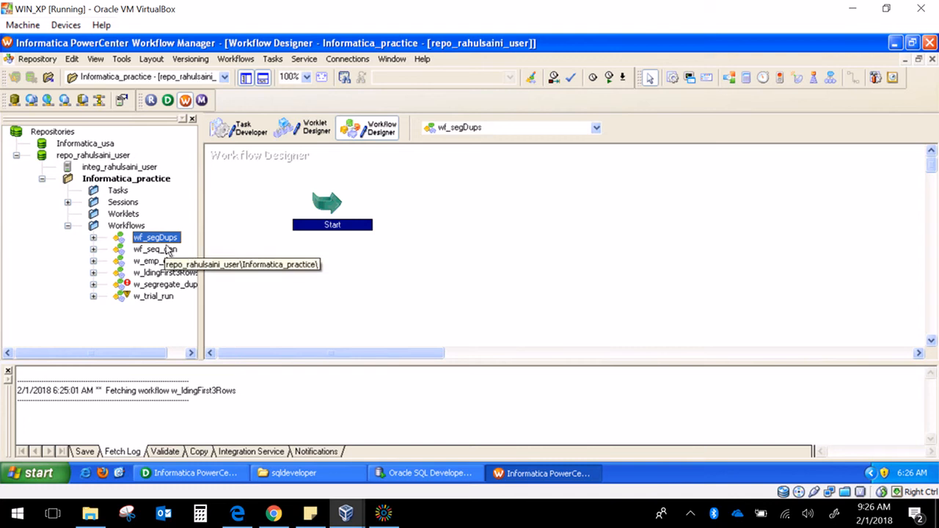
drag(155, 244, 472, 227)
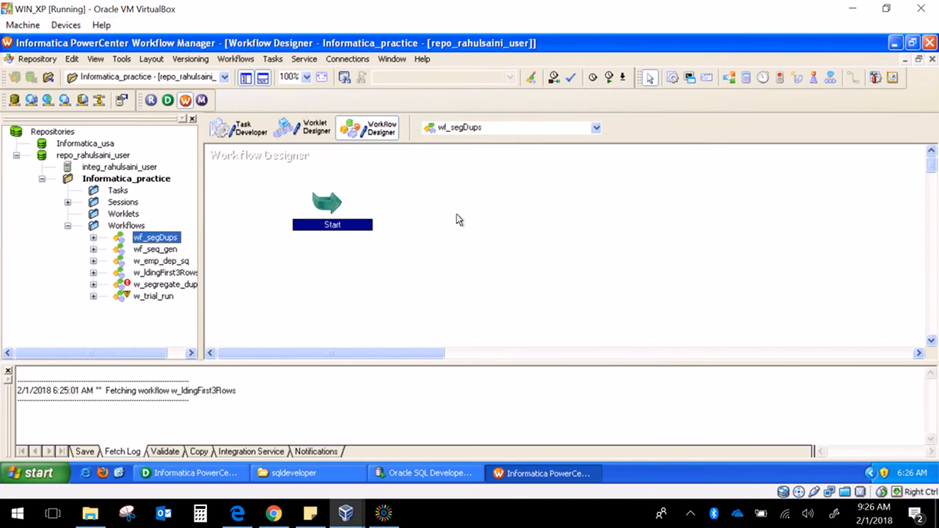
click(338, 218)
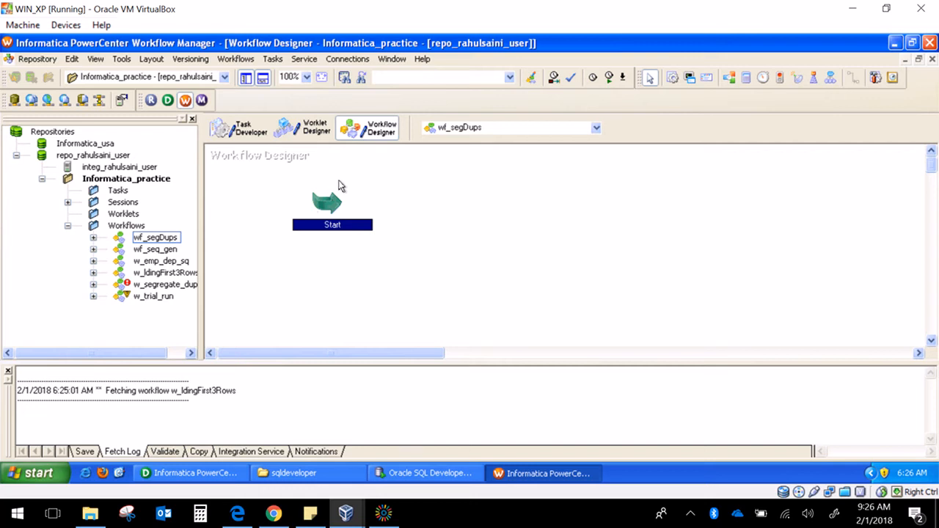
click(473, 132)
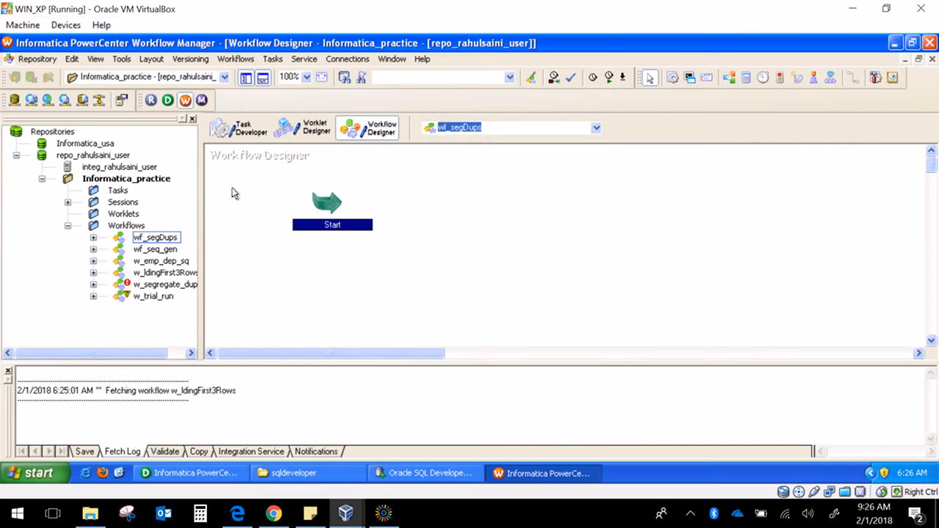
Place the s_segDups session in the wf_segDups workflow and link the Start task to it
click(75, 203)
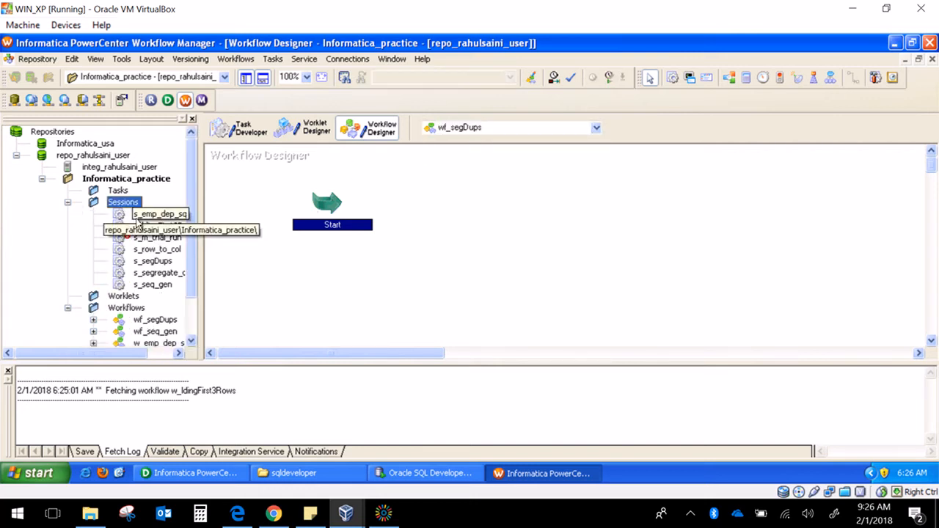
drag(152, 261, 473, 221)
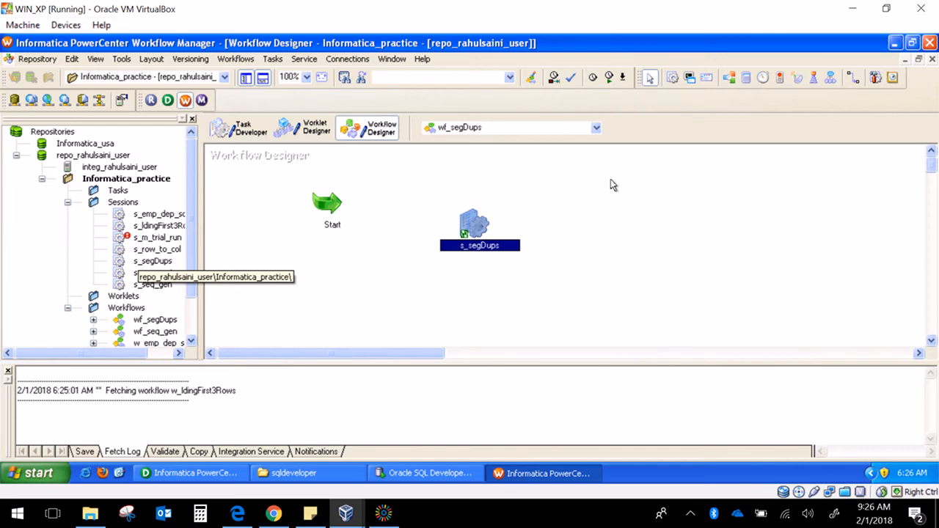
click(611, 179)
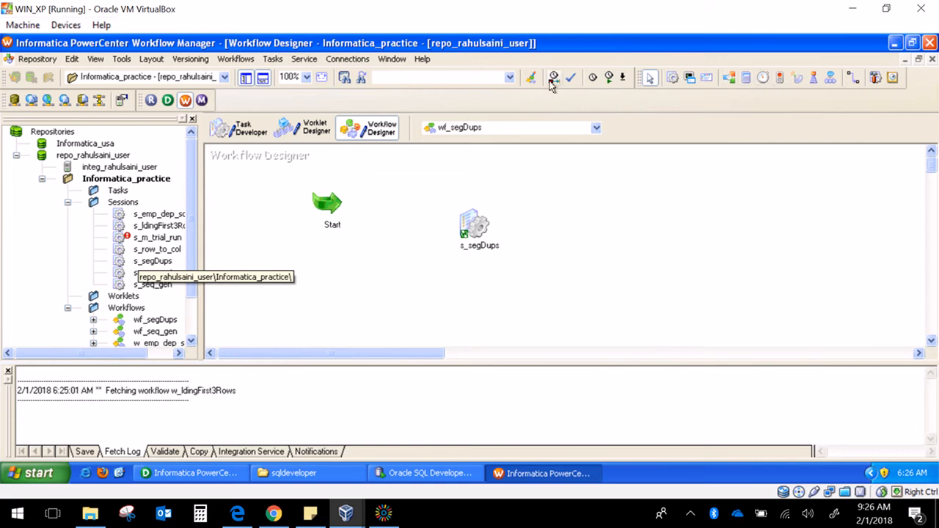
click(858, 77)
drag(332, 219, 490, 238)
Save the changes in the Informatica_practice folder
key(ctrl+s)
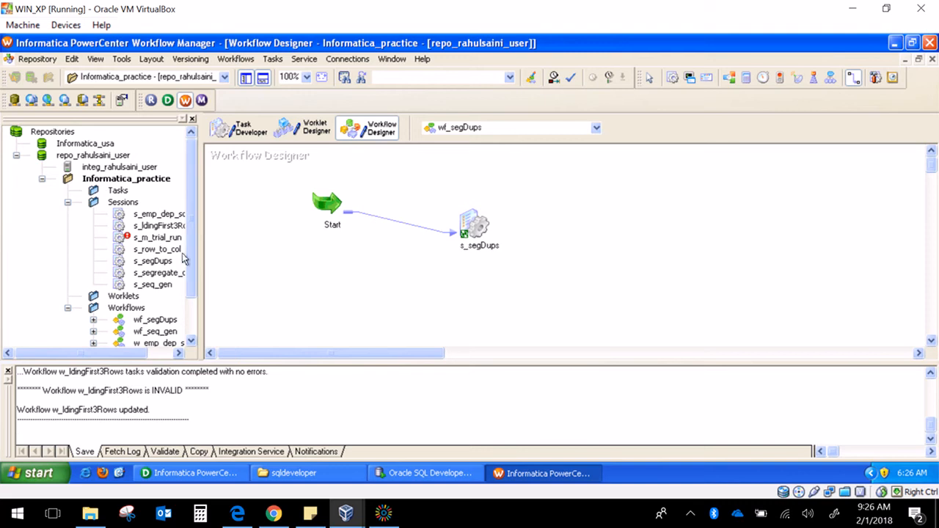
click(420, 275)
key(ctrl+s)
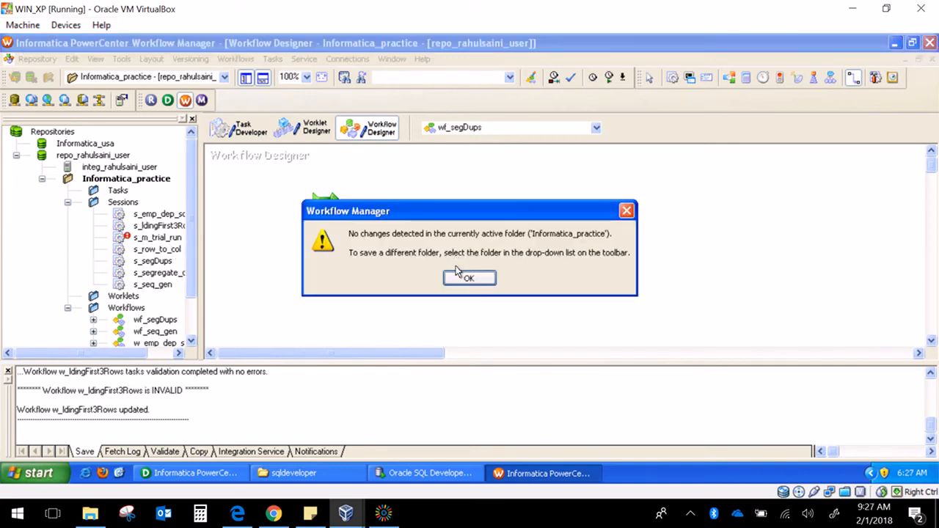
click(460, 277)
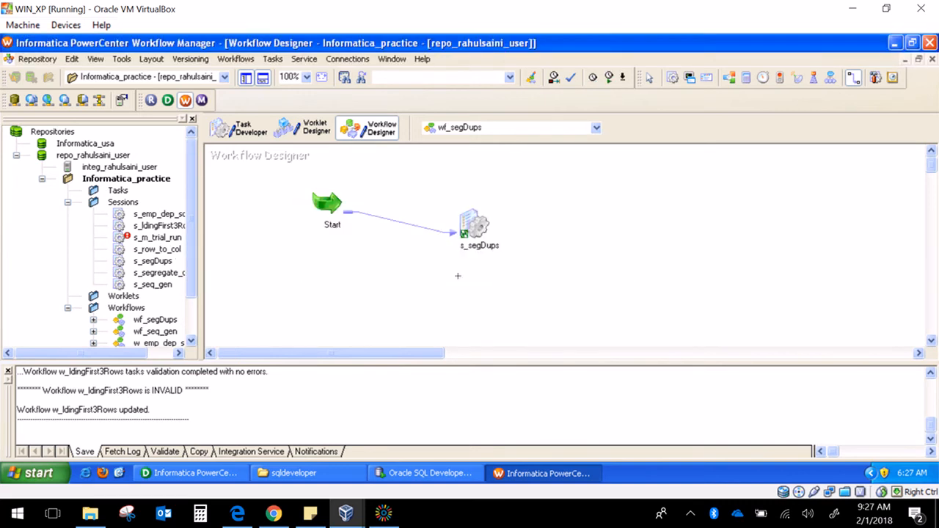
Delete the s_segDups session from the wf_segDups workflow and try to delete its Start task as well
click(476, 226)
key(Delete)
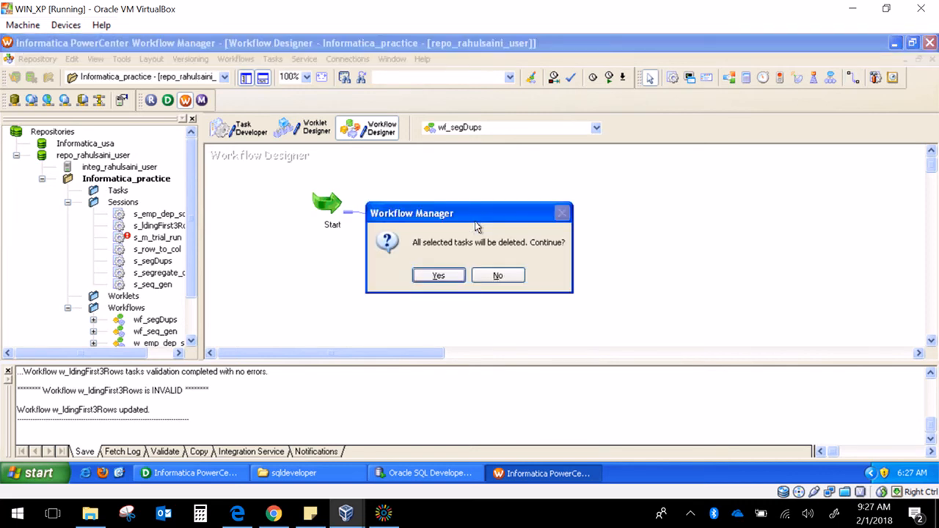
click(452, 277)
click(328, 211)
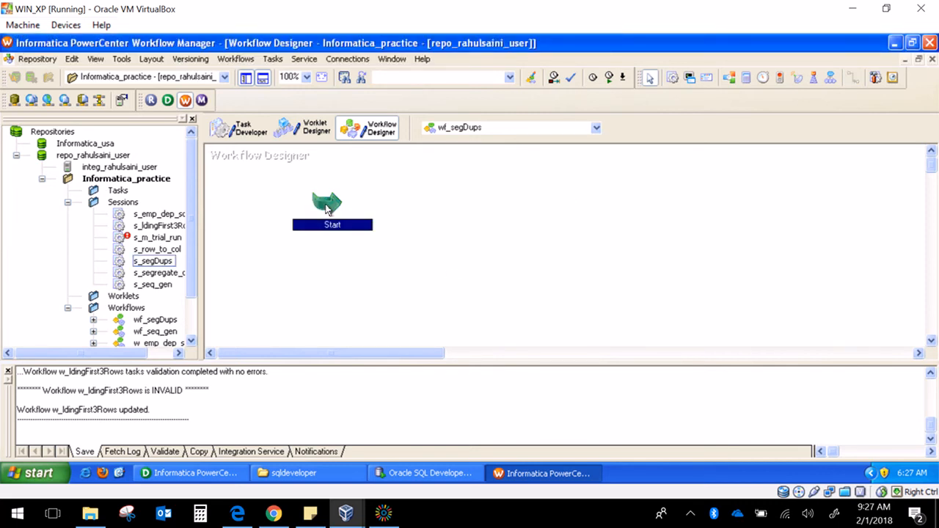
right_click(328, 211)
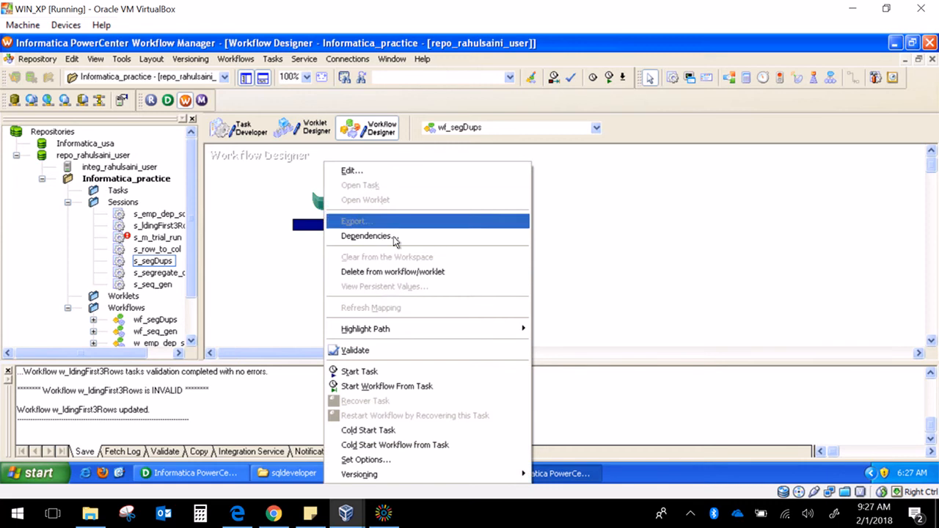
click(394, 271)
click(362, 271)
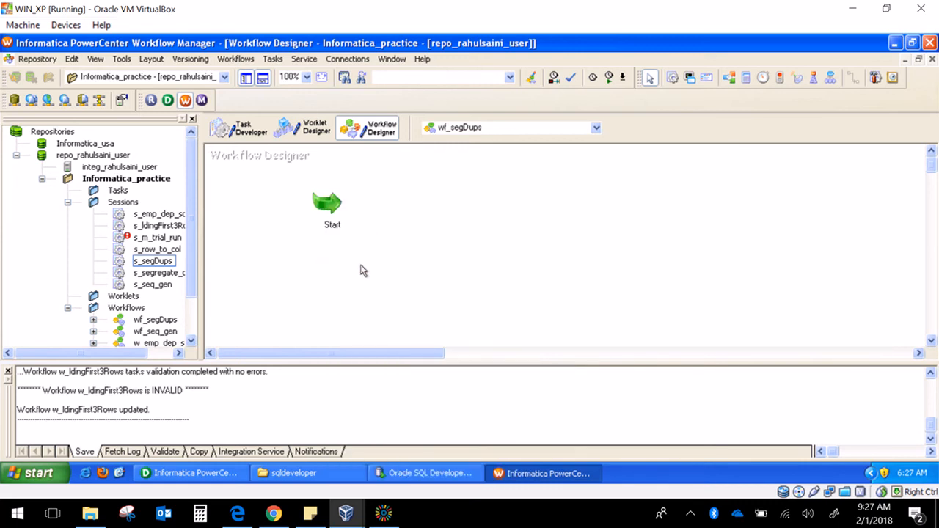
scroll(363, 270, down, 1)
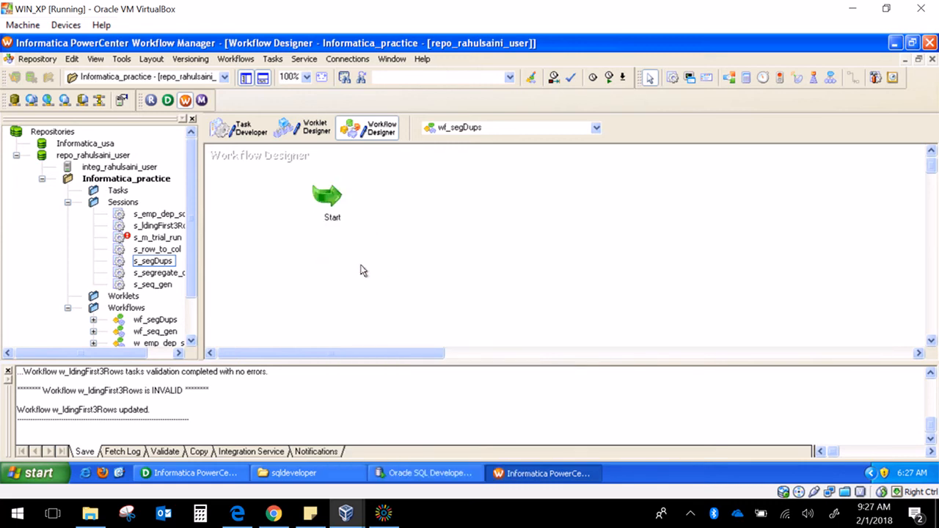
Add the existing s_segDups session to the wf_segDups workflow, placing it below and to the right of the Start task
double_click(155, 320)
click(326, 214)
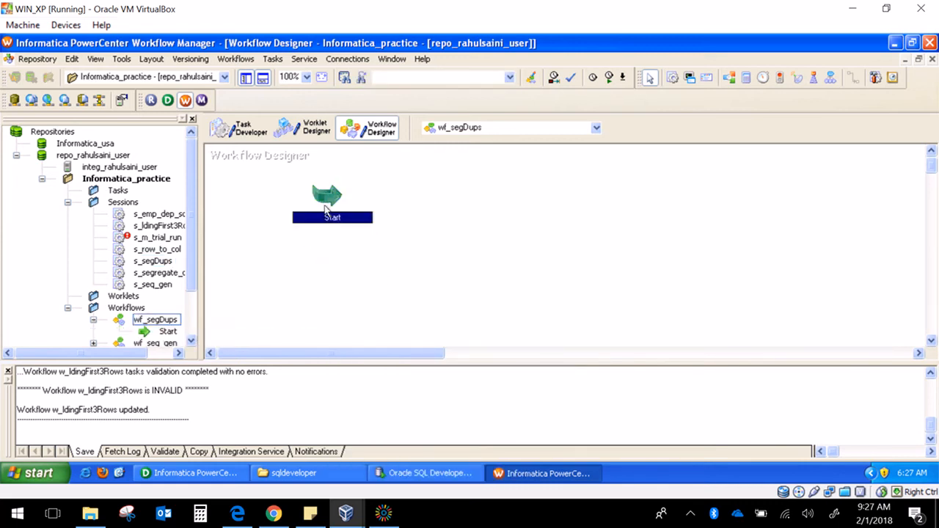
click(152, 261)
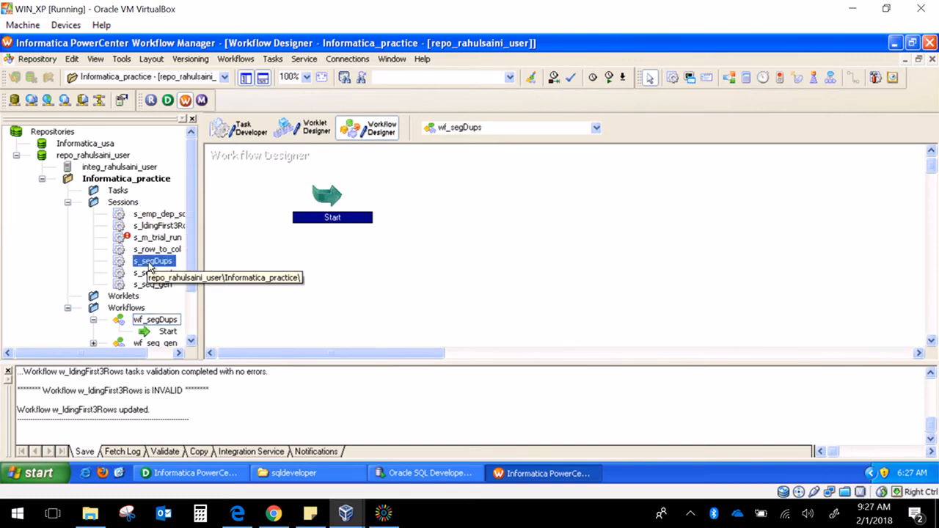
drag(175, 262, 411, 259)
Link the Start task to the s_segDups session and save the wf_segDups workflow
click(855, 77)
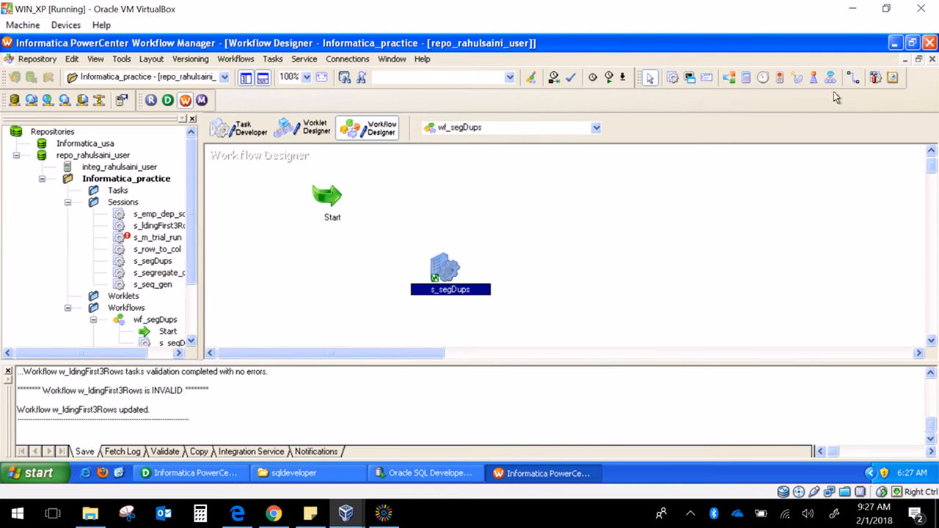
click(858, 83)
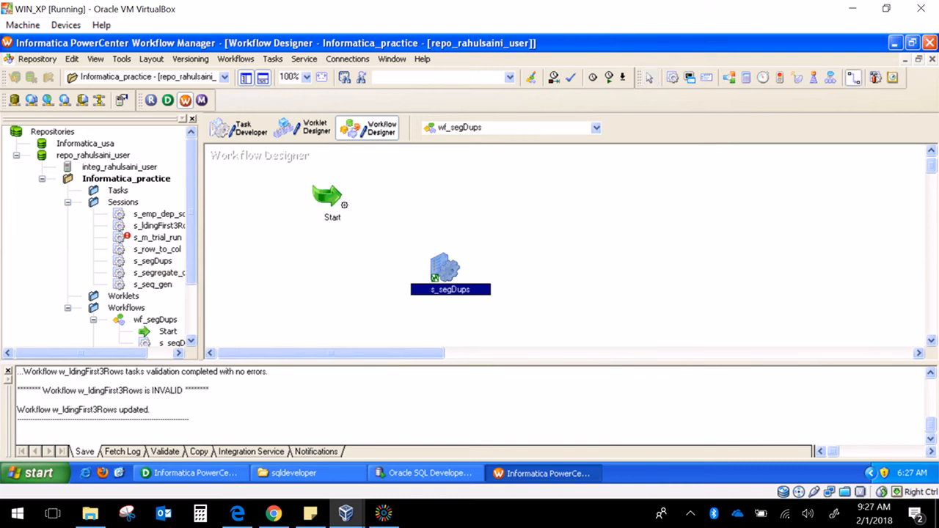
drag(344, 205, 487, 293)
key(ctrl+s)
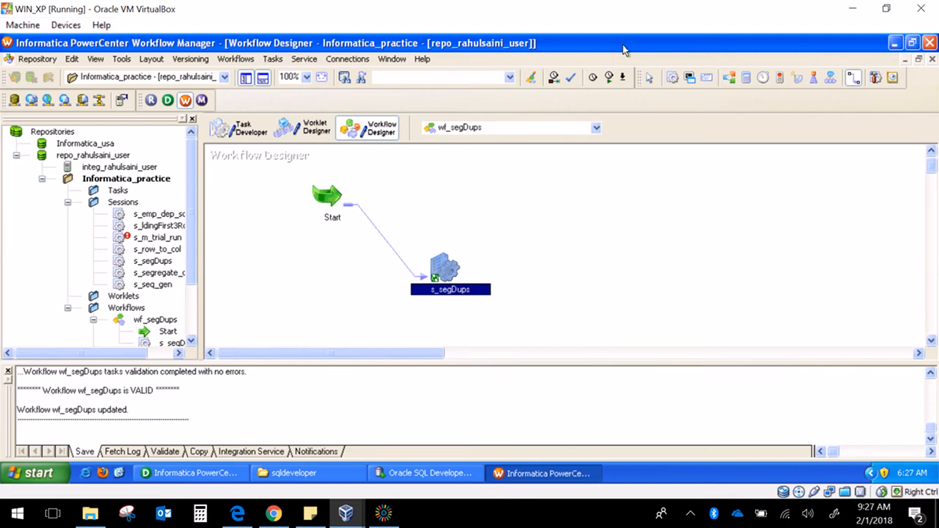
Start the wf_segDups workflow, and review the s_segDups session log and run details in the Workflow Monitor
click(609, 78)
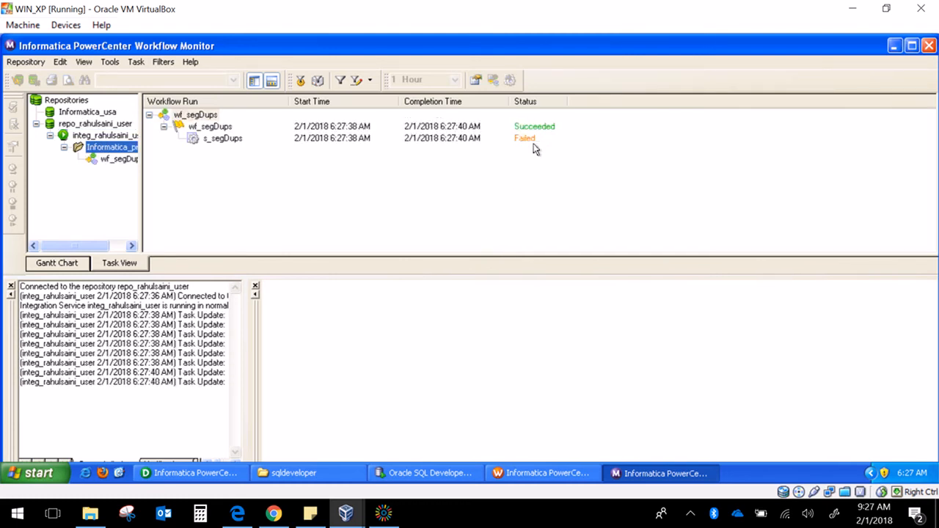
right_click(232, 141)
click(266, 275)
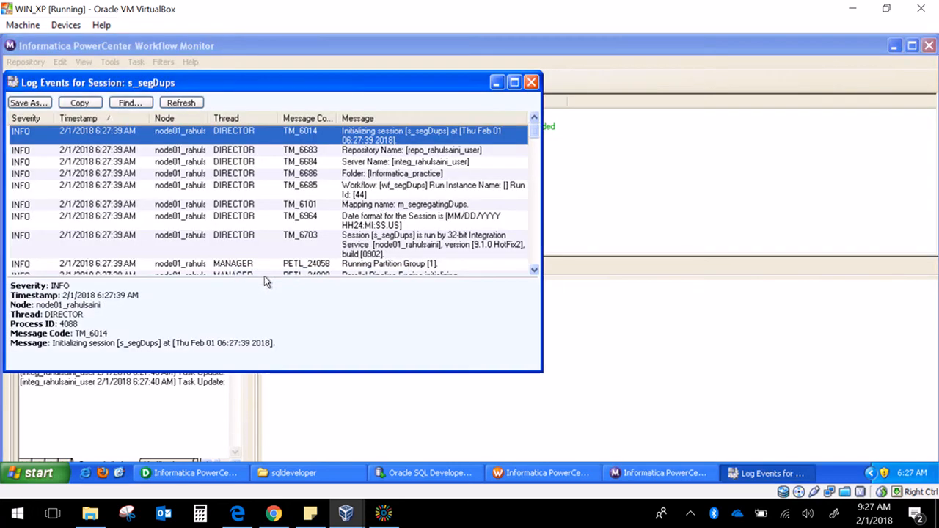
click(516, 85)
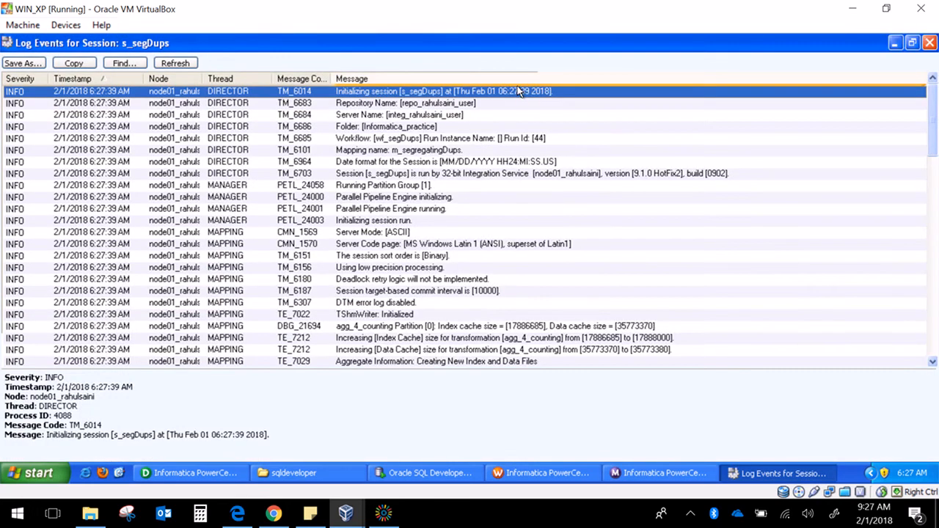
scroll(400, 228, down, 3)
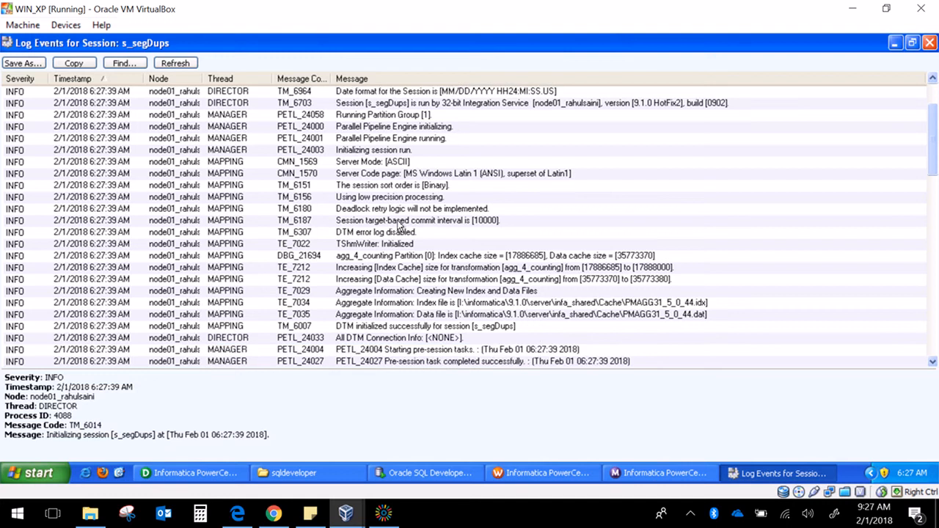
scroll(400, 227, down, 8)
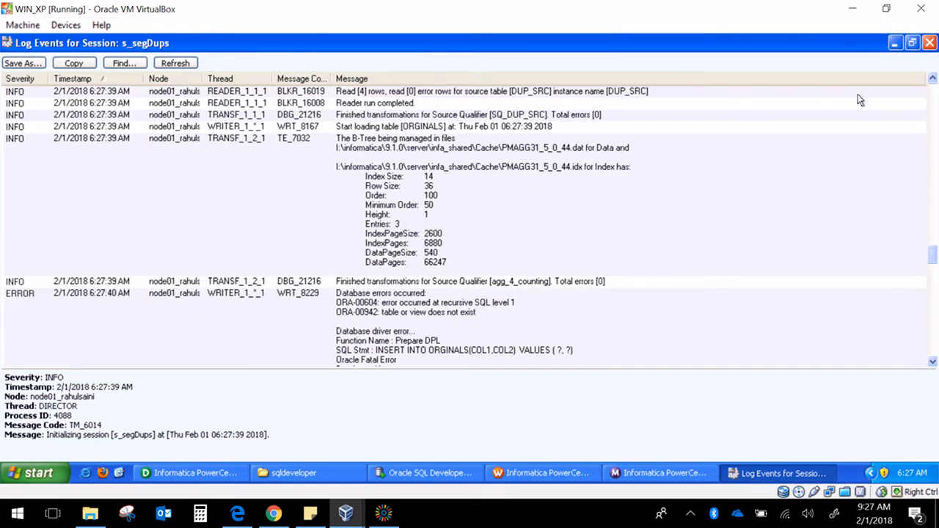
click(929, 42)
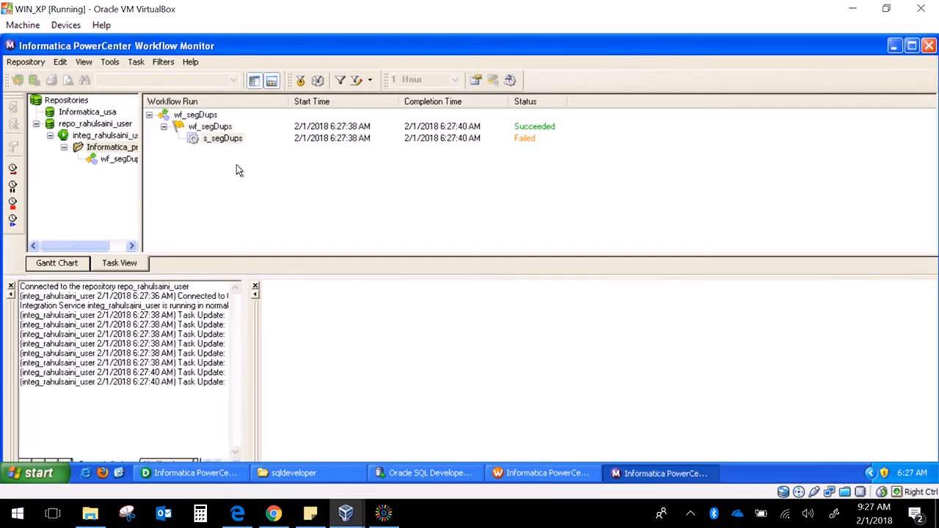
click(224, 141)
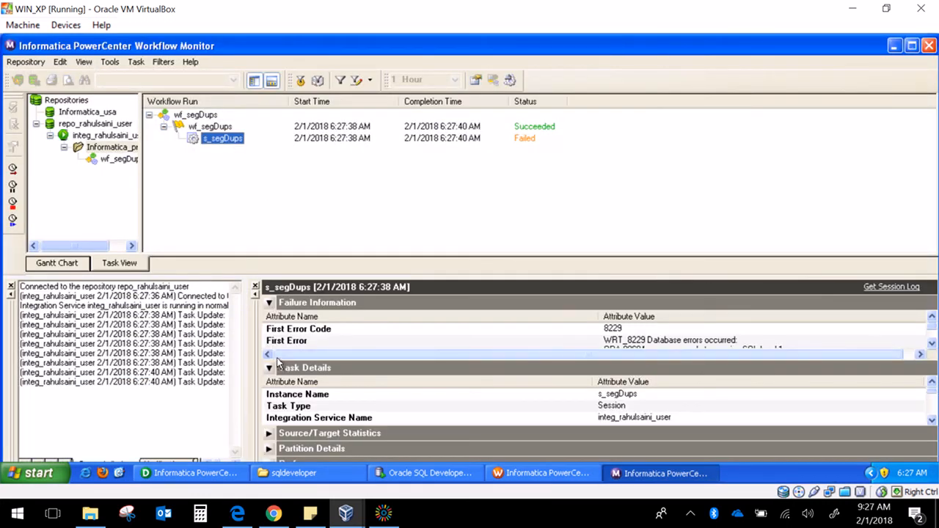
Collapse the task details of the failed s_segDups run and read through its first error in the failure information
click(273, 369)
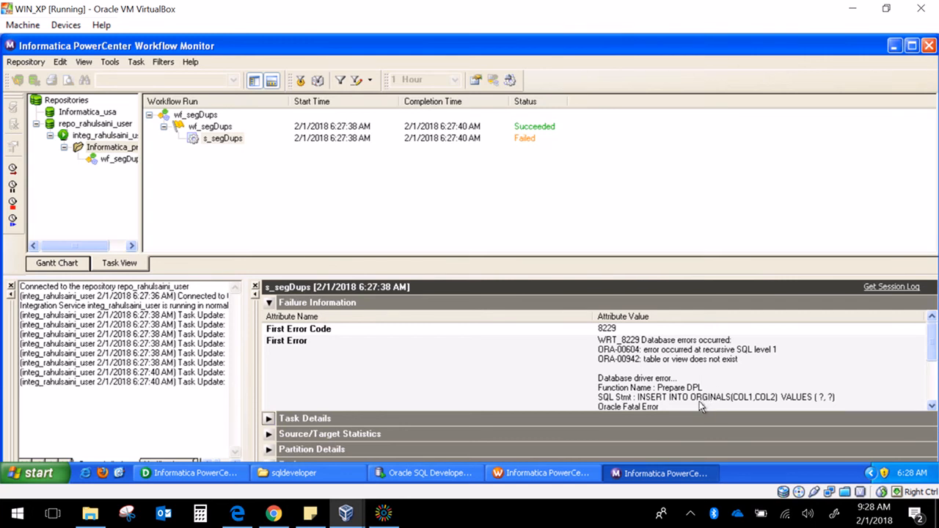
click(932, 357)
drag(933, 358, 932, 395)
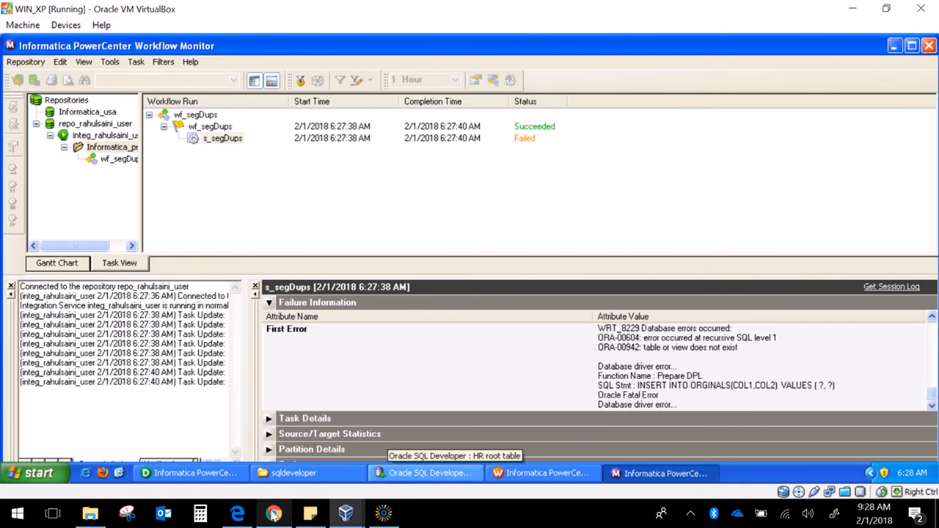
Switch to SQL Developer and check the HR root table and EMP Target worksheets, examining the create statement for the orginals table
click(391, 477)
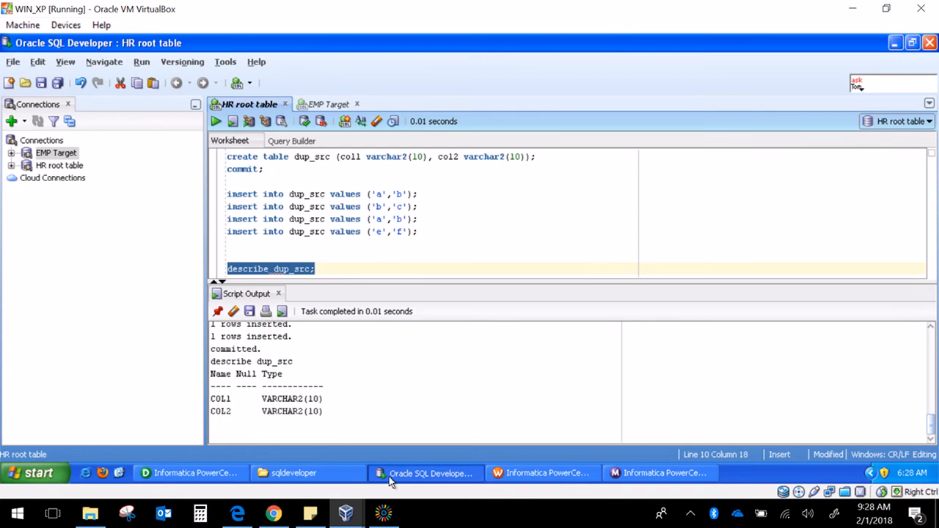
click(326, 259)
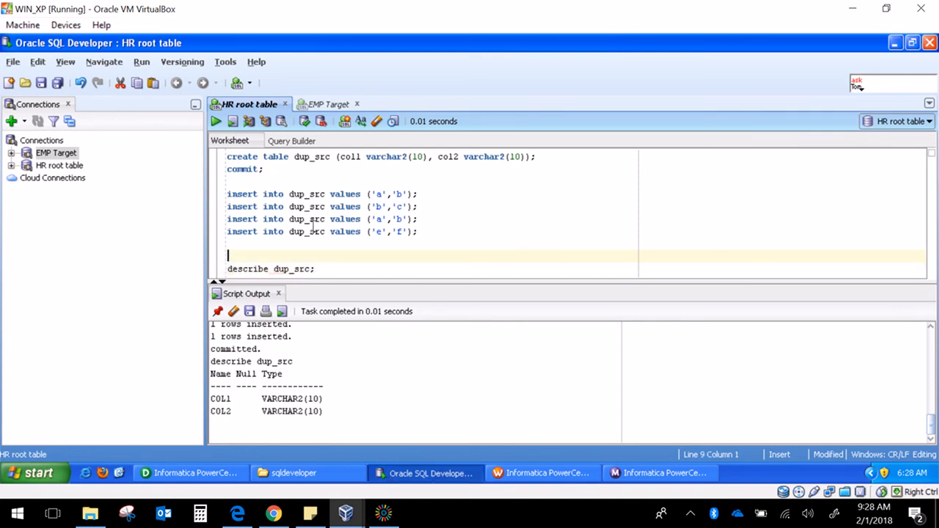
click(312, 106)
click(300, 252)
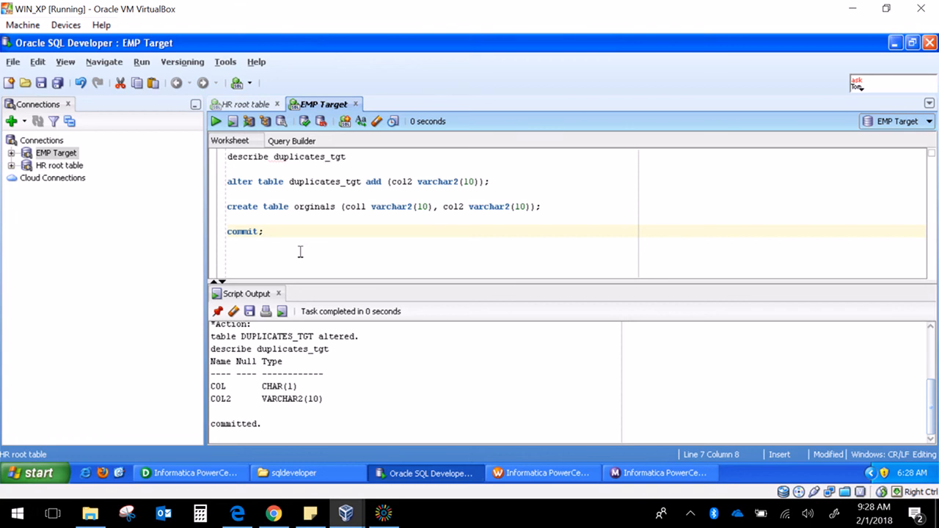
drag(283, 240, 311, 229)
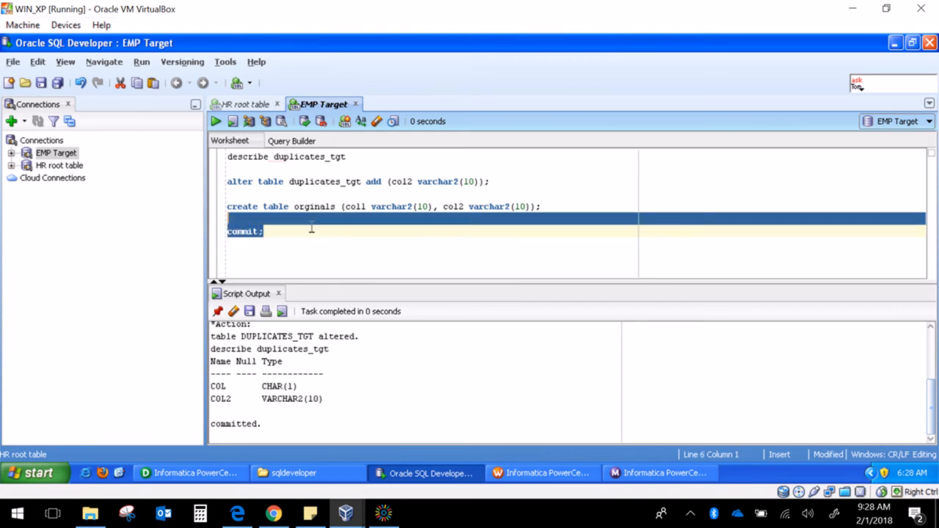
key(Down)
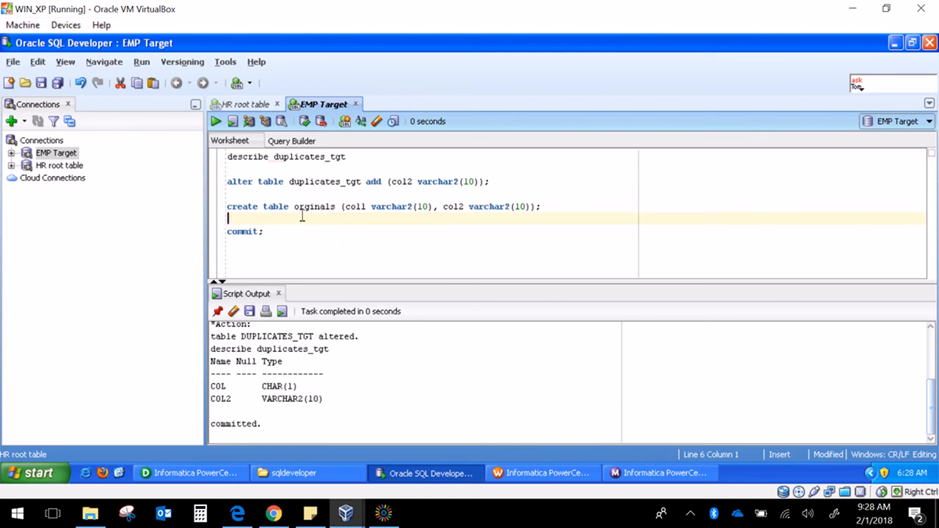
Return to the Workflow Monitor, reread the s_segDups failure information, collapse it and glance at the task details
click(626, 474)
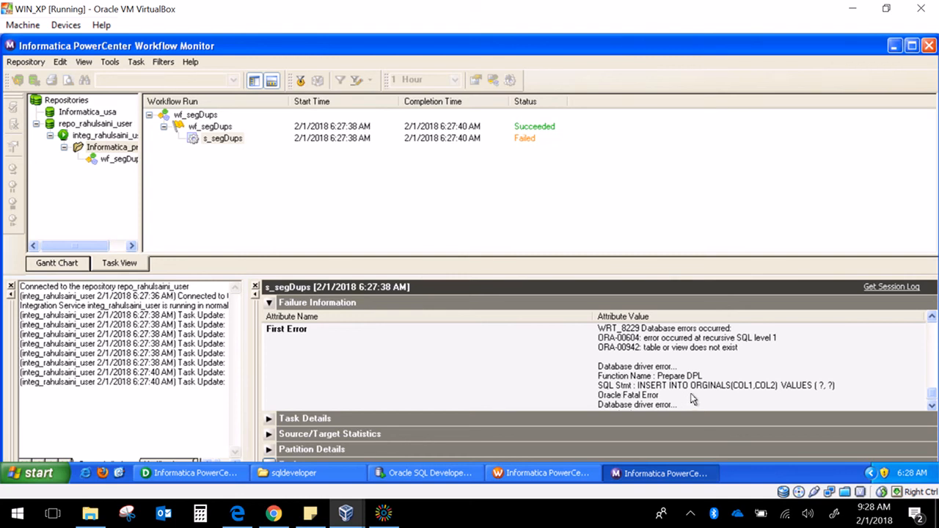
click(932, 317)
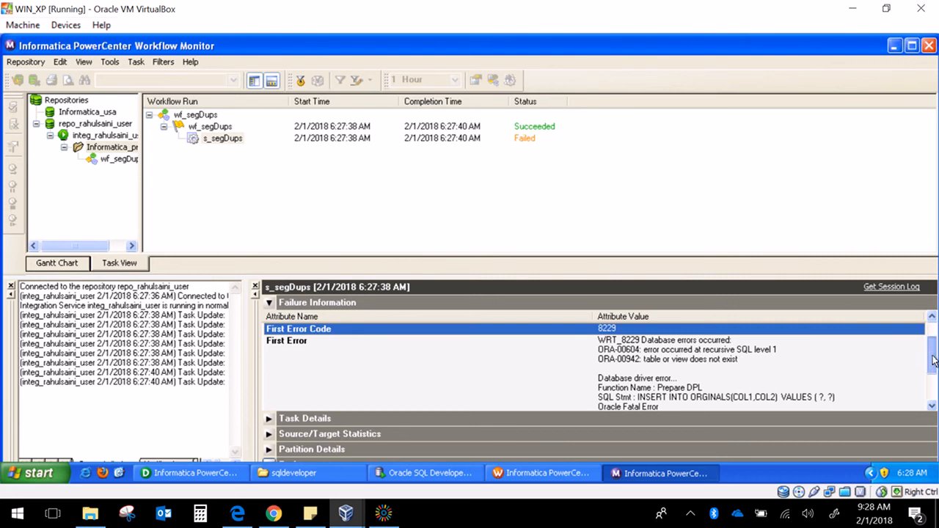
click(932, 405)
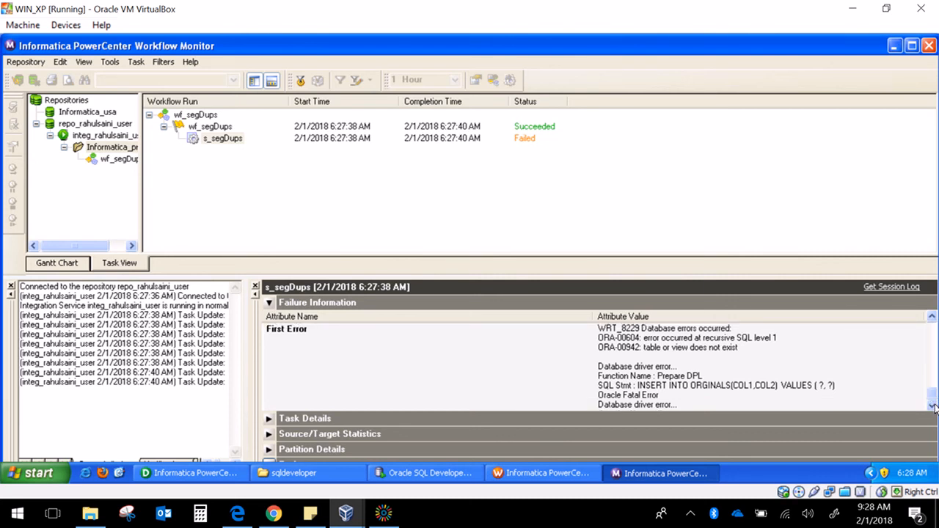
click(269, 302)
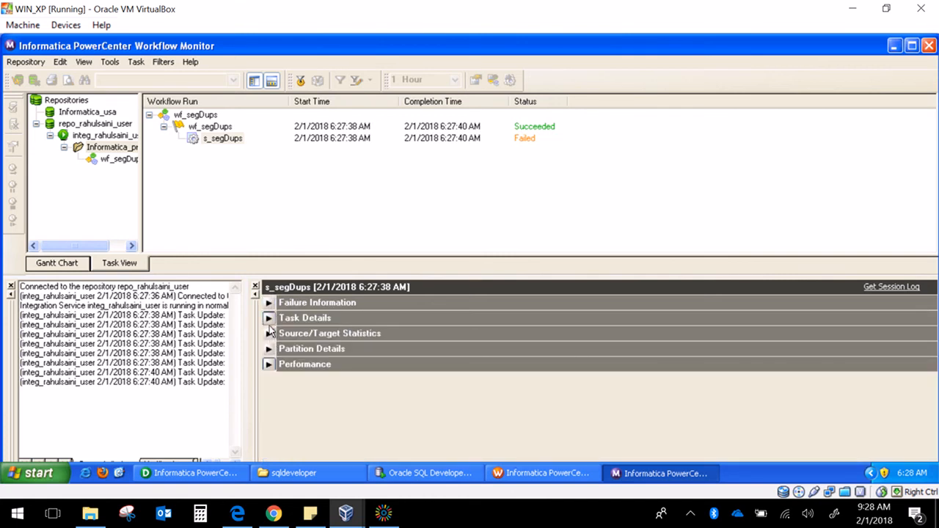
click(269, 318)
click(268, 318)
click(518, 473)
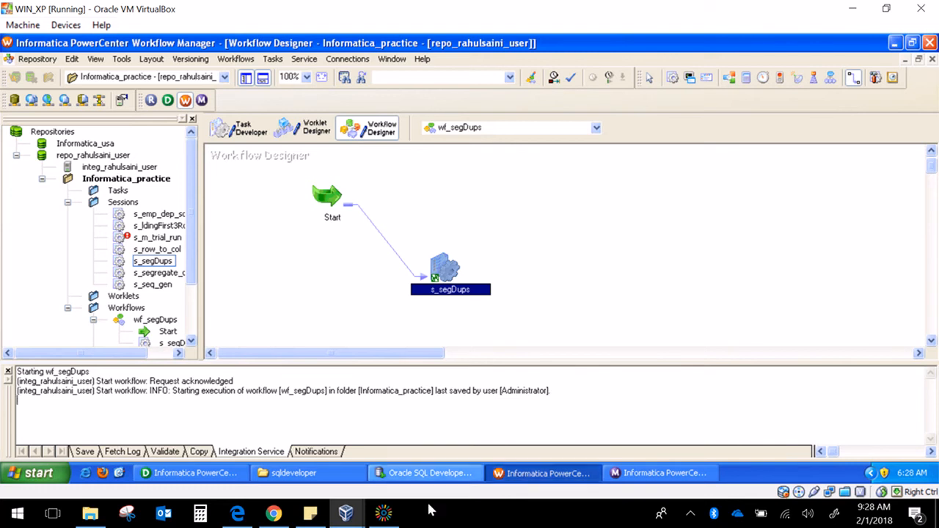
click(384, 513)
click(874, 481)
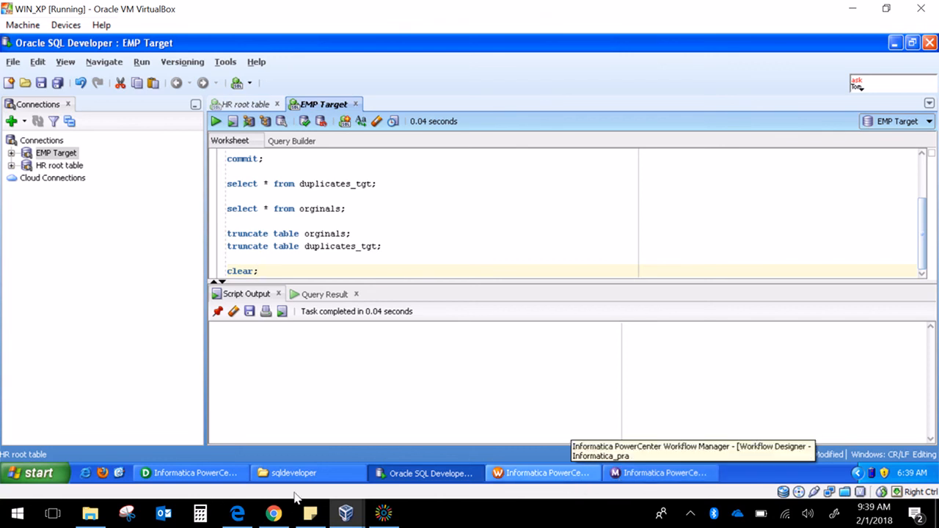
Switch to the Workflow Manager, open the s_segDups session for editing, maximize the dialog and show its mapping connections
click(613, 475)
click(584, 474)
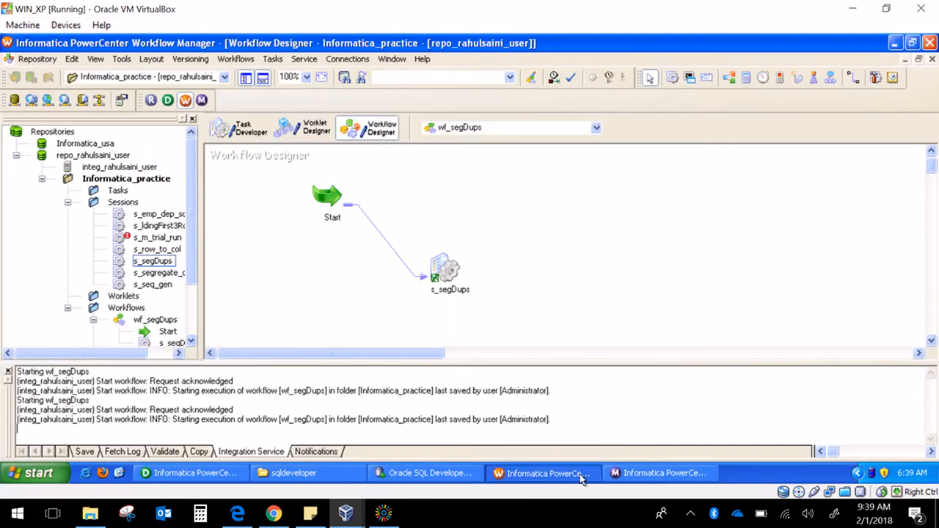
double_click(449, 272)
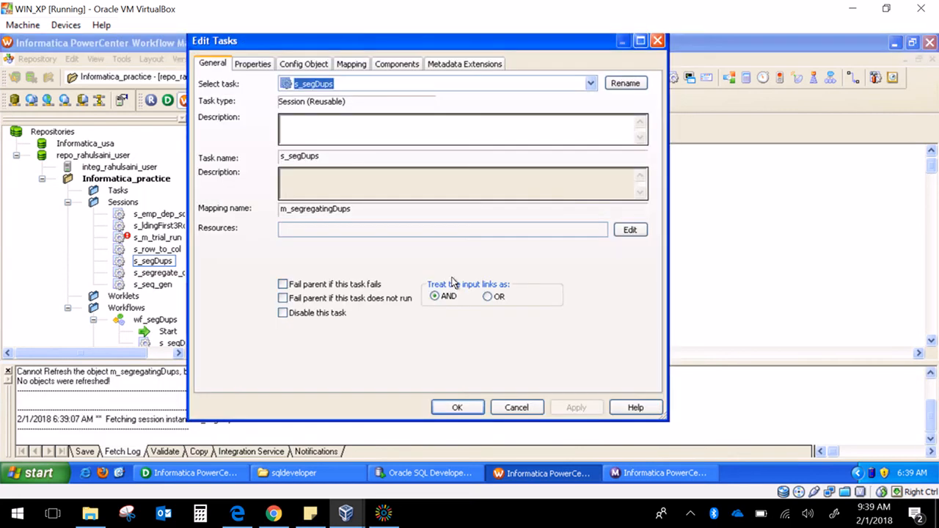
click(386, 66)
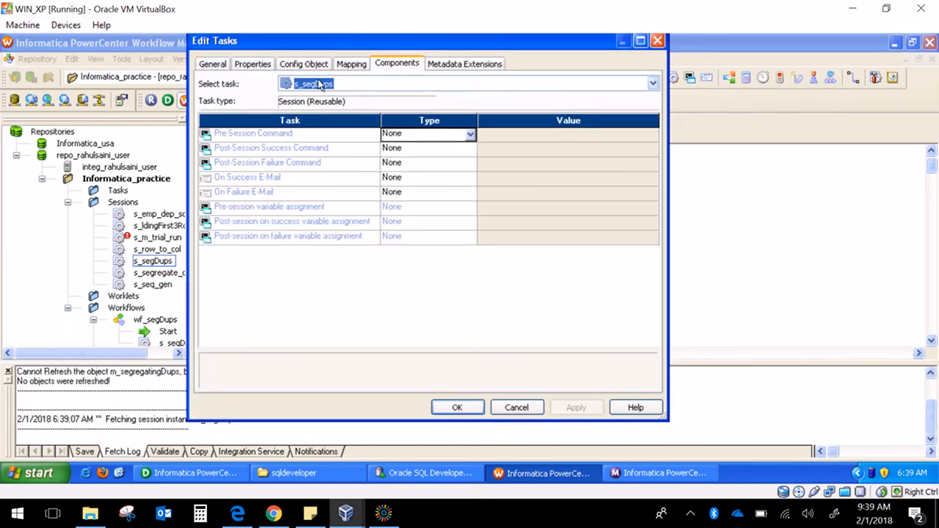
click(346, 67)
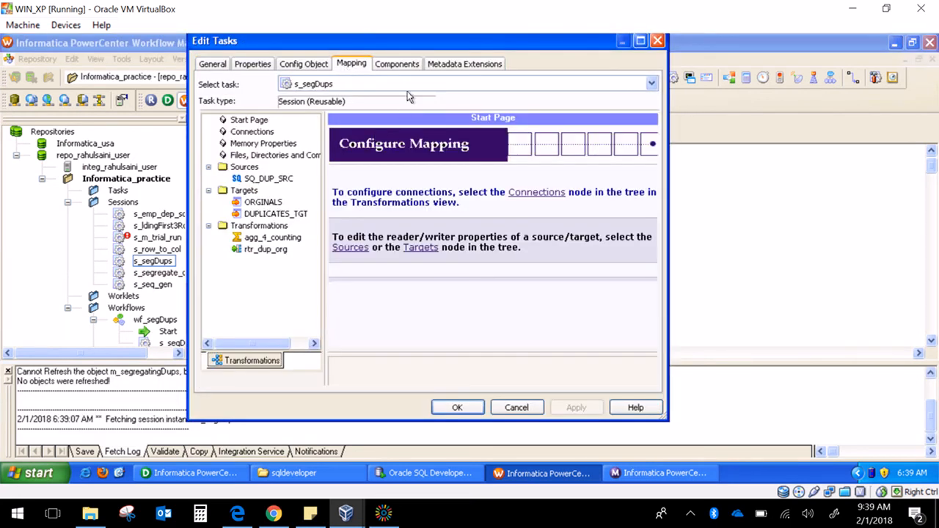
double_click(426, 44)
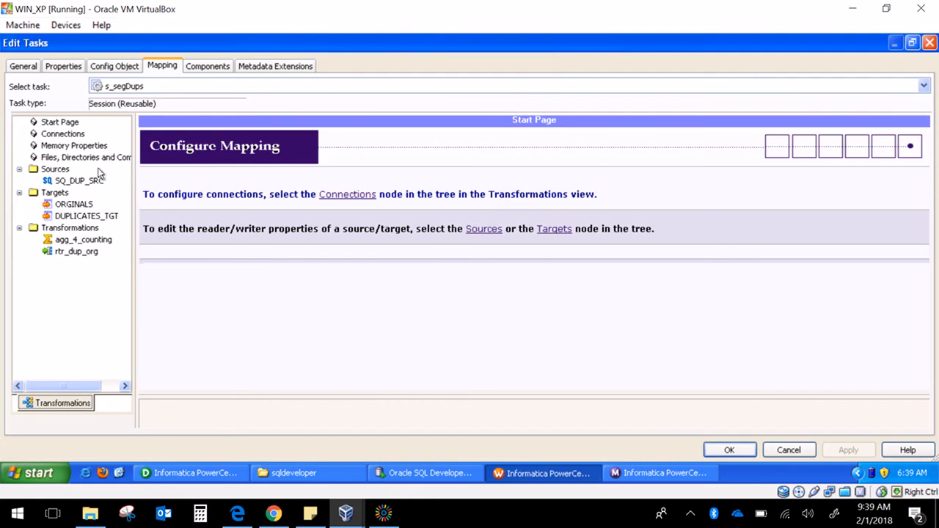
click(66, 135)
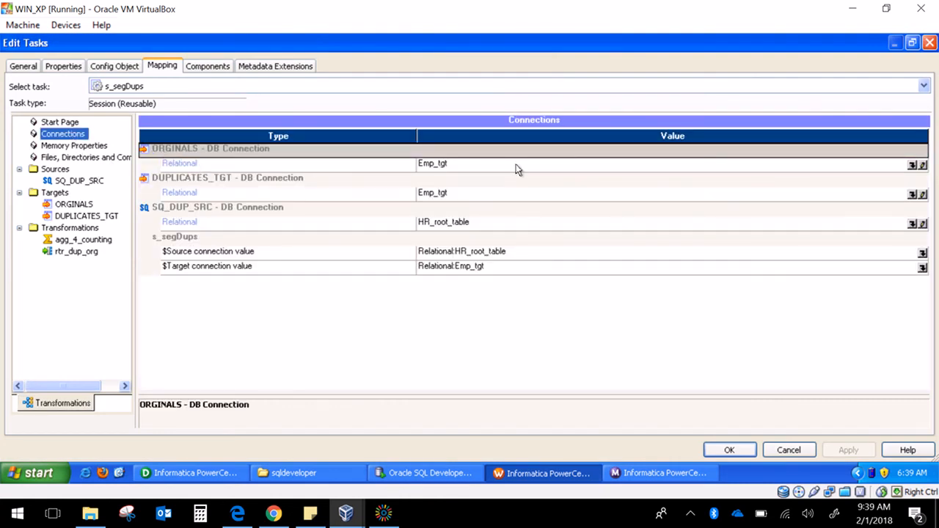
Choose the Emp_tgt relational connection for the ORGINALS target and accept the session settings
click(907, 167)
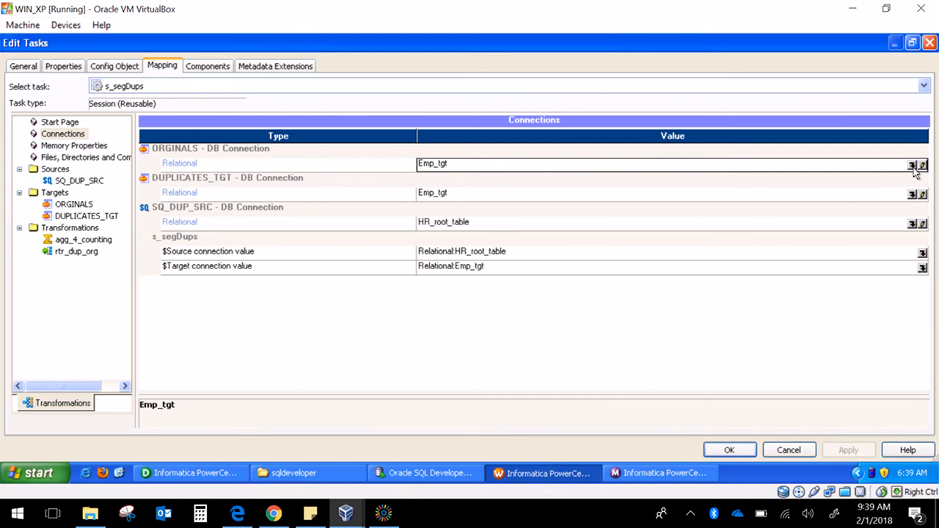
click(911, 166)
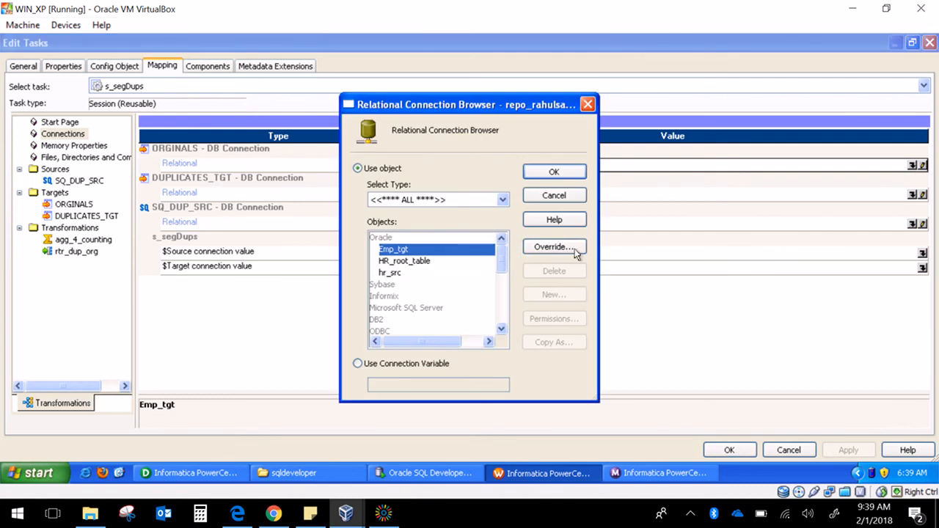
click(542, 173)
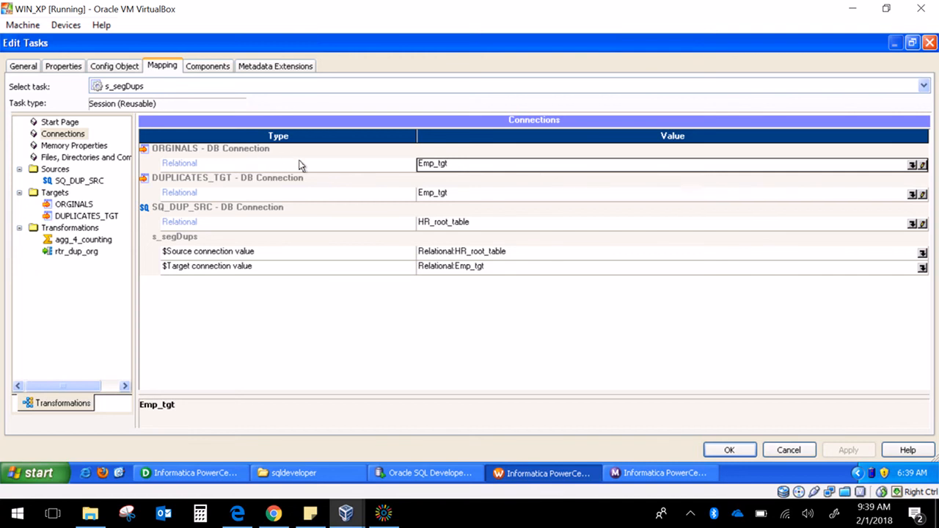
click(730, 449)
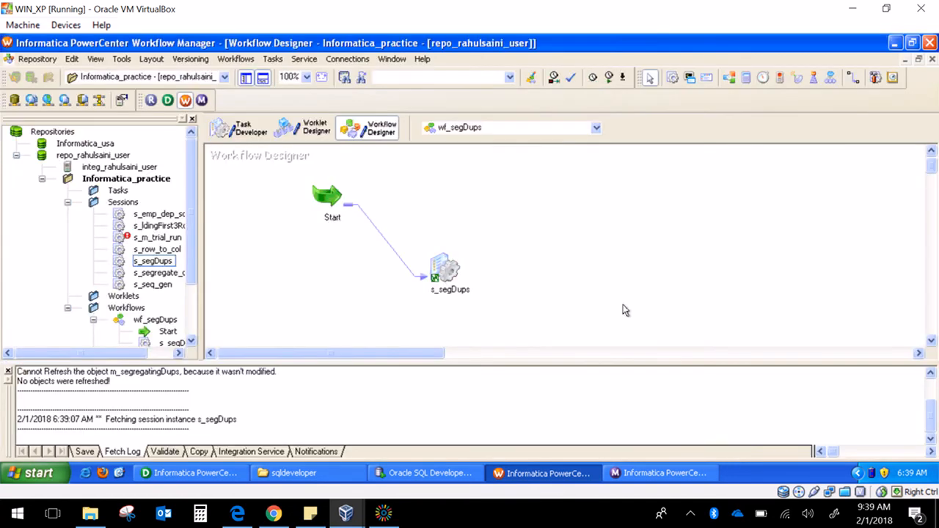
Save the wf_segDups workflow and start it
key(ctrl+s)
click(490, 280)
click(608, 77)
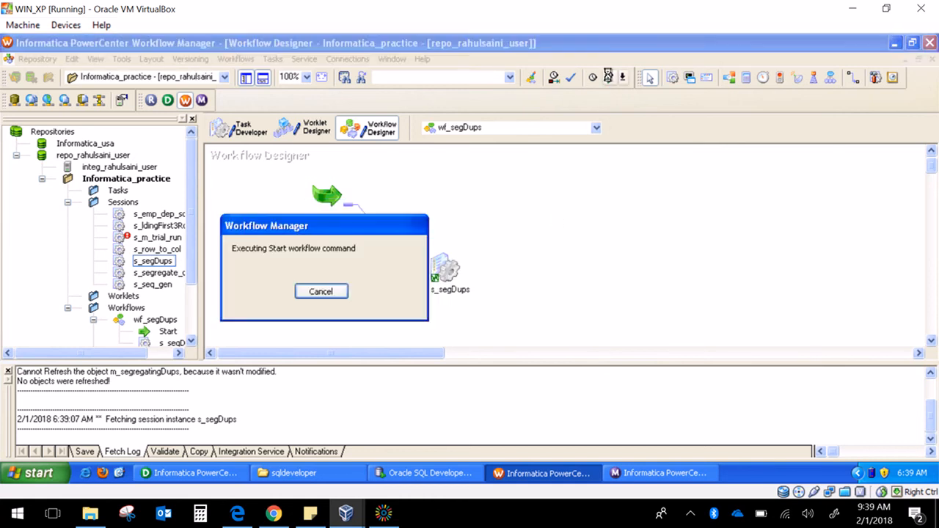
Switch to the Workflow Monitor and review the source and target statistics of the latest s_segDups run
click(620, 473)
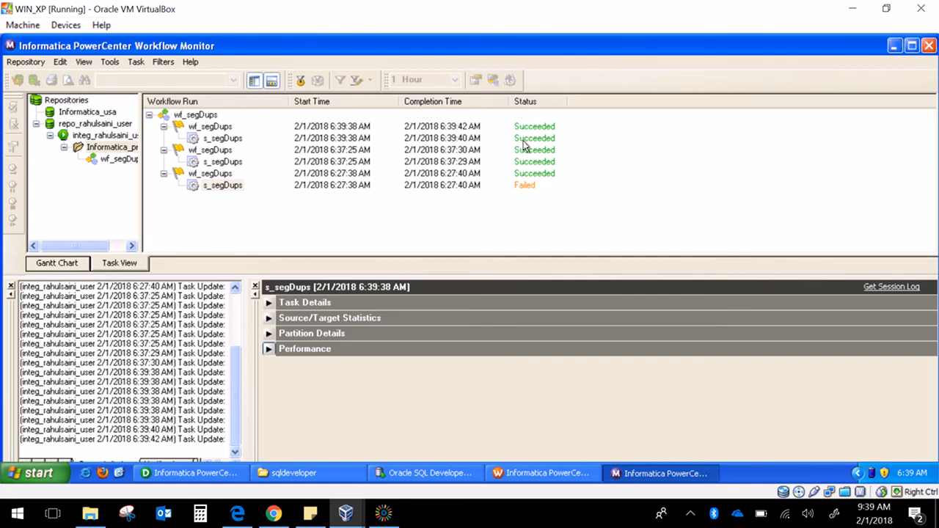
click(269, 319)
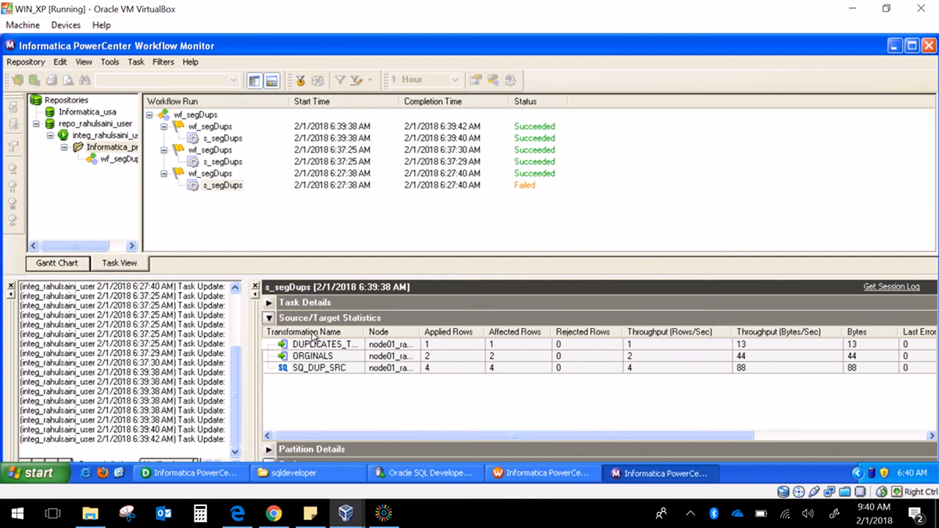
click(268, 318)
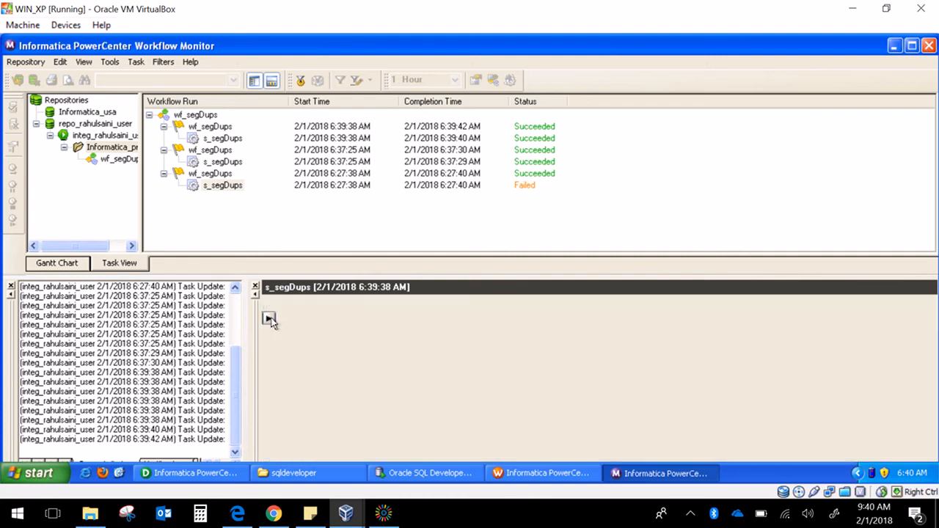
Switch to SQL Developer and query all rows of the orginals table and of the duplicates_tgt table
click(395, 474)
drag(345, 209, 225, 210)
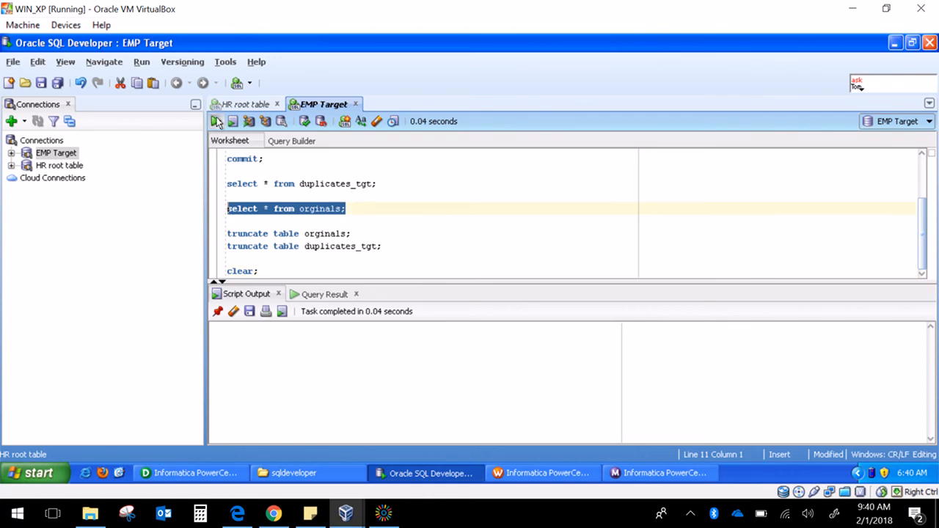
click(217, 122)
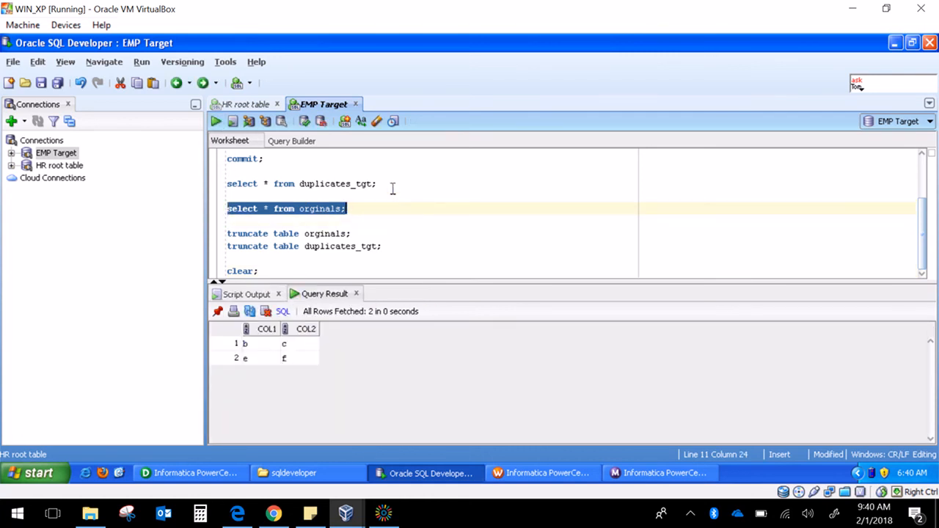
drag(377, 184, 224, 193)
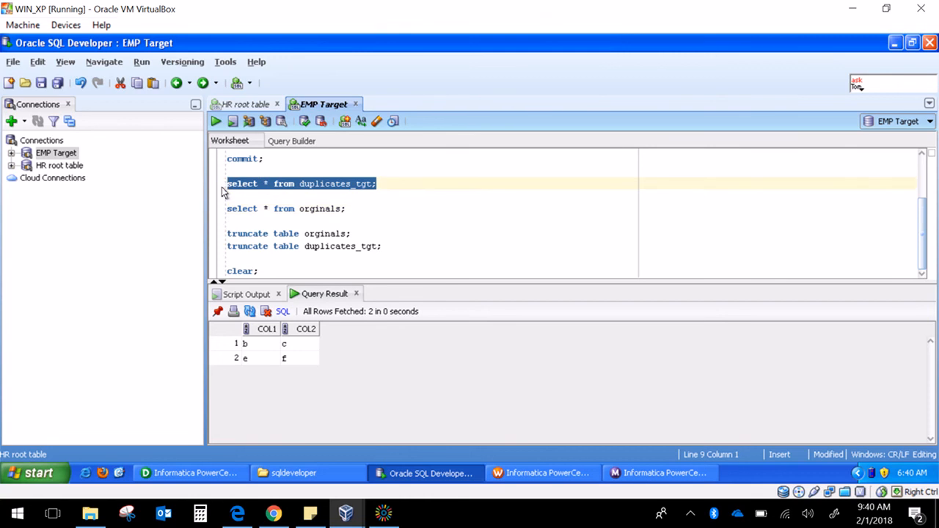
click(216, 121)
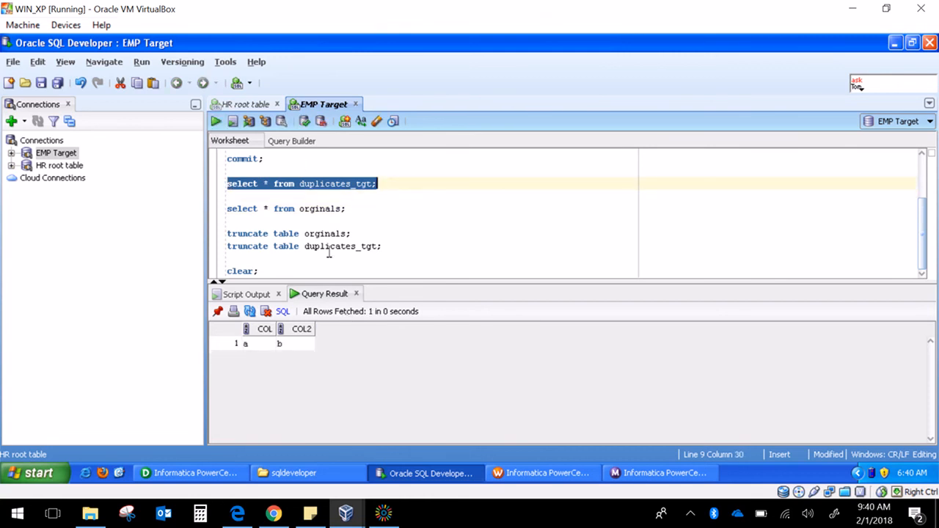
click(640, 474)
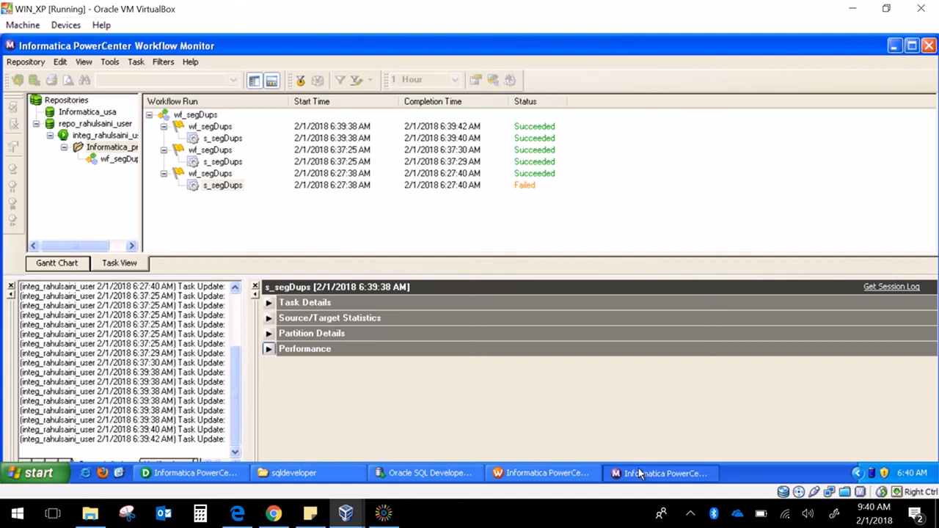
click(383, 513)
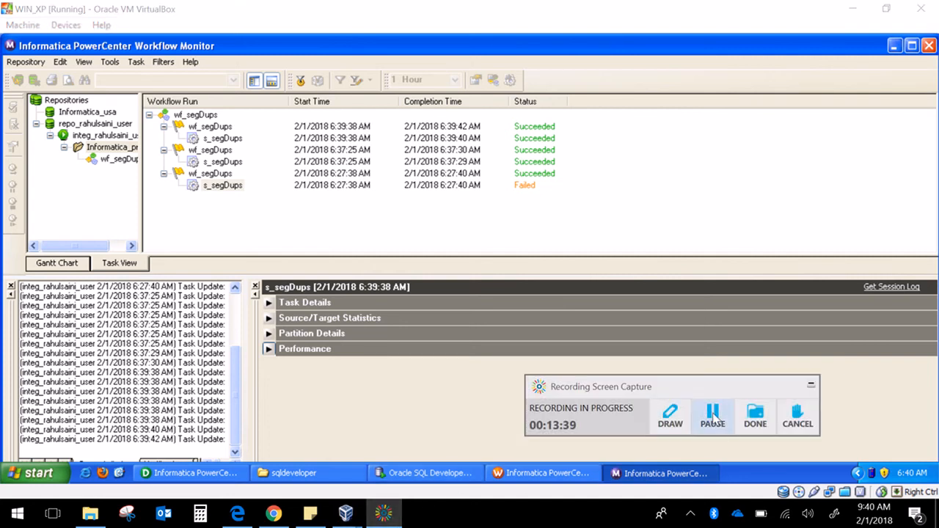